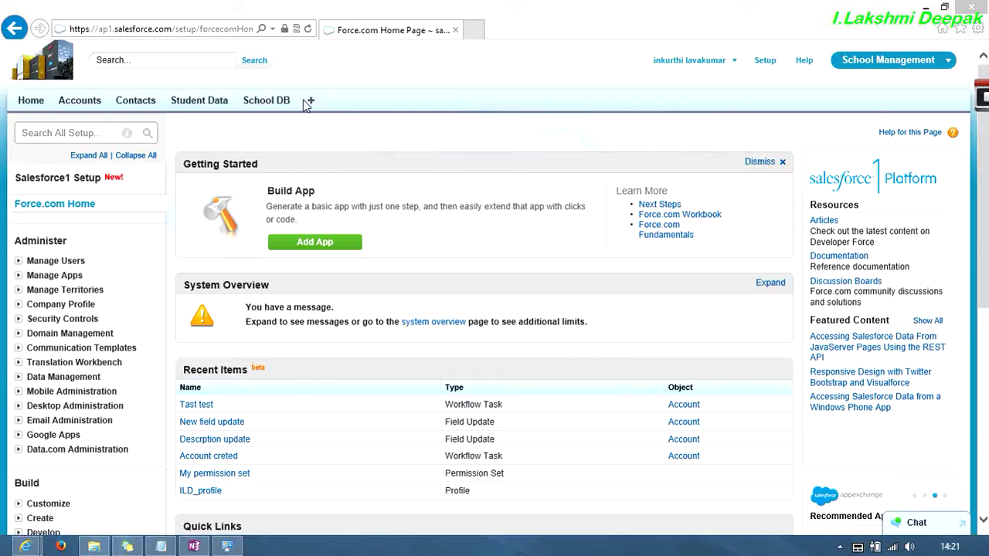
- In a new Notepad note, list the workflow rules action types: field update, task, email, out
left_click(161, 546)
left_click(462, 159)
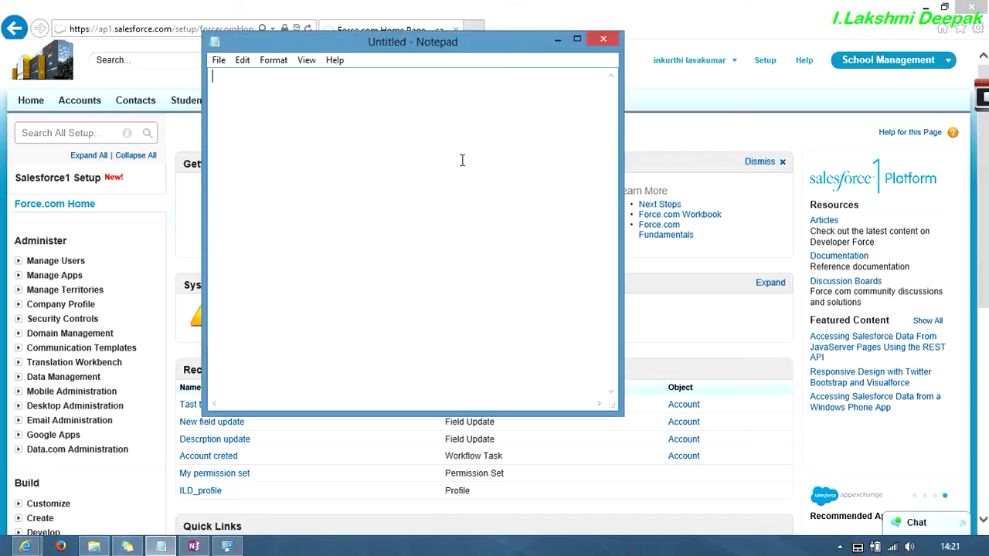
type("workl")
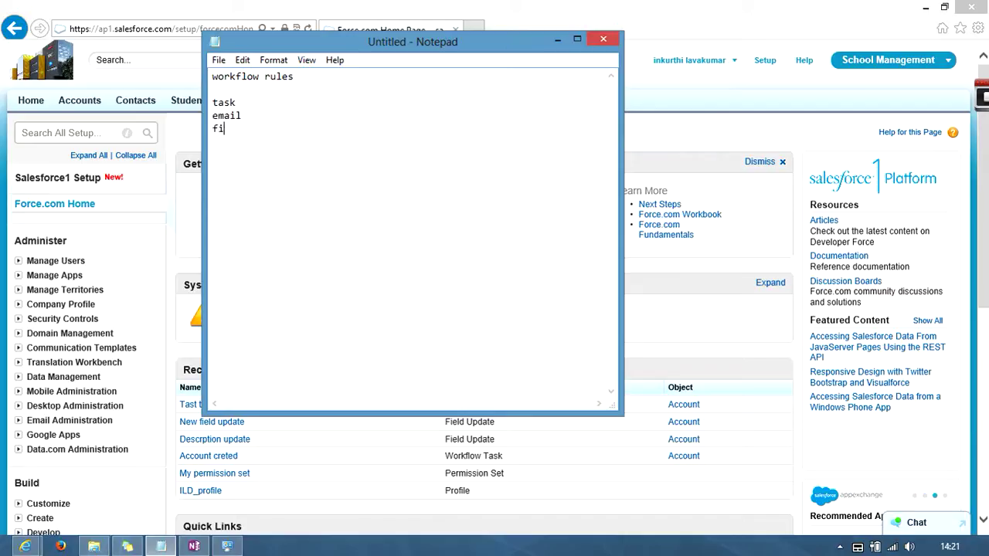
type("eld update")
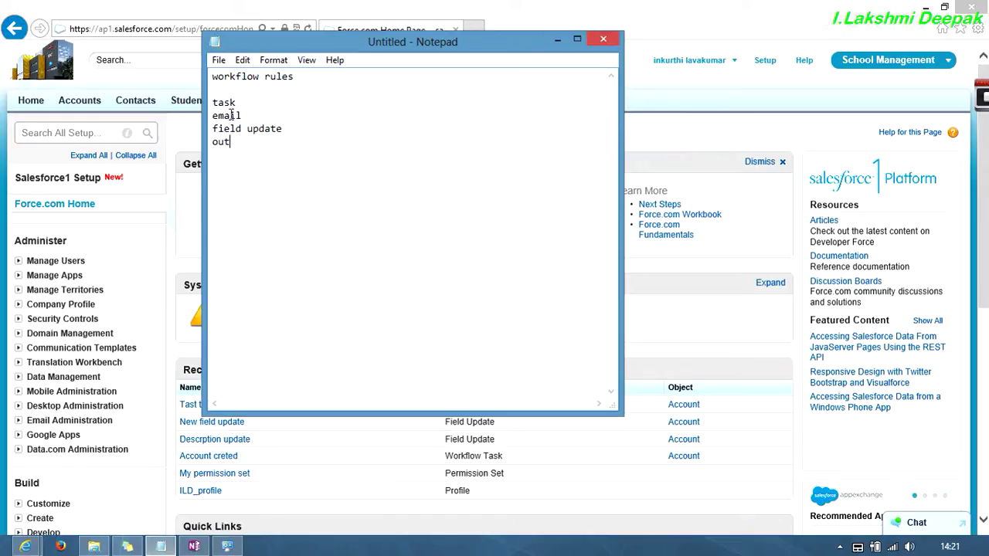
- Move the task and email lines below field update, then minimize Notepad
left_click_drag(213, 102, 253, 115)
key("ctrl+c")
key("Delete")
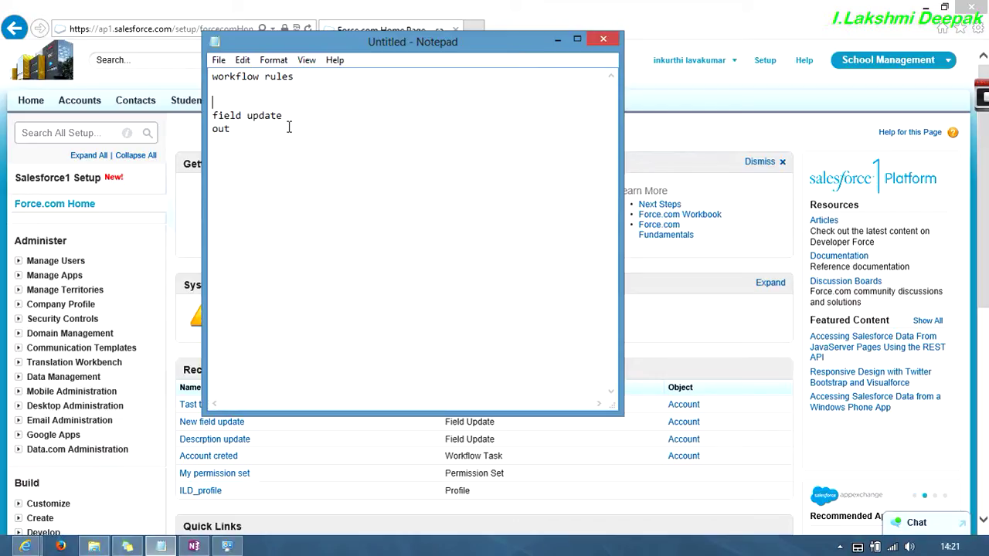
left_click(289, 119)
key("Return")
key("ctrl+v")
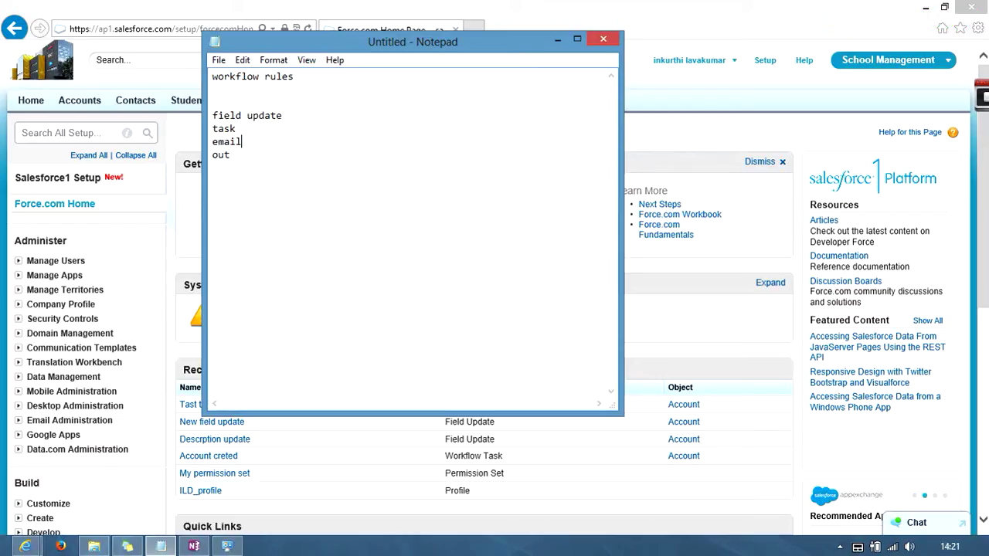
left_click_drag(285, 116, 225, 102)
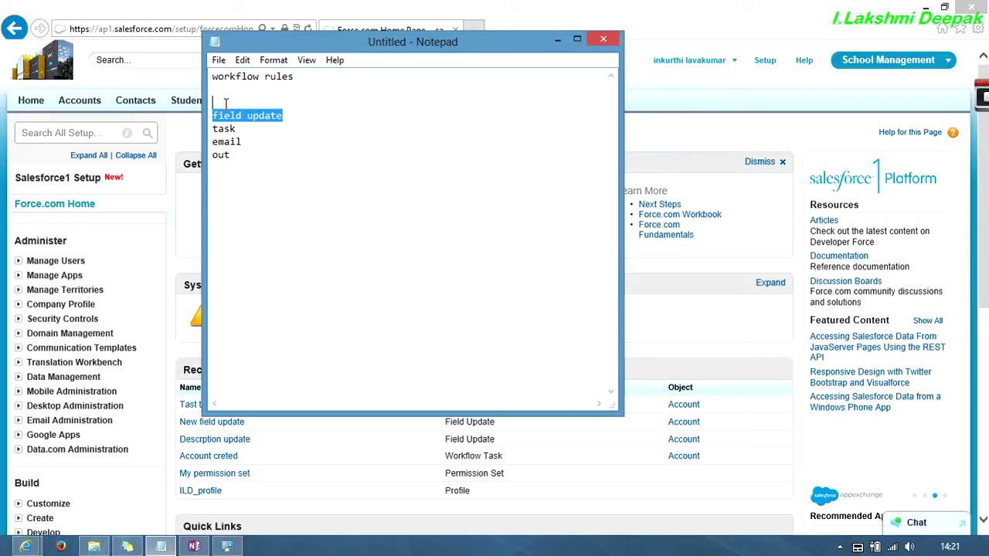
double_click(232, 130)
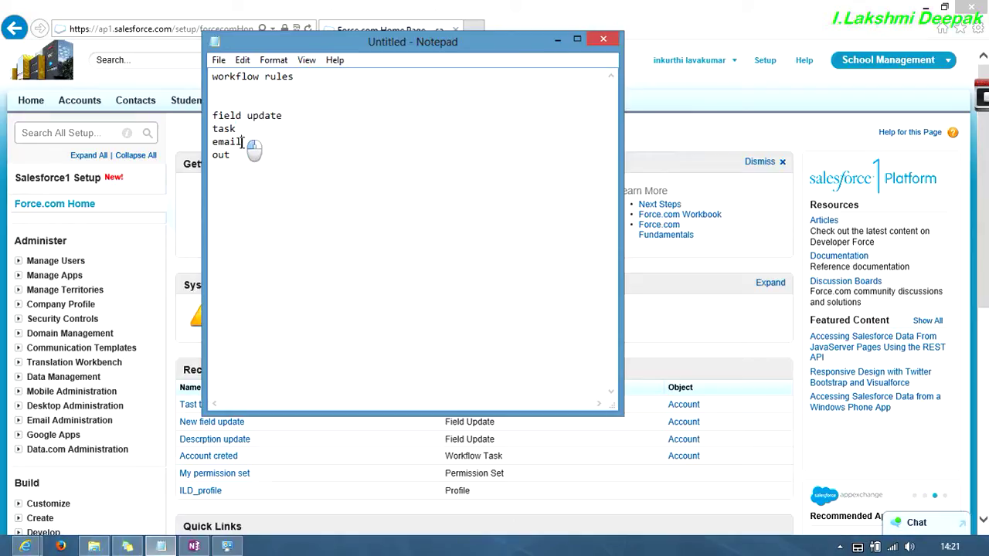
left_click_drag(249, 145, 217, 139)
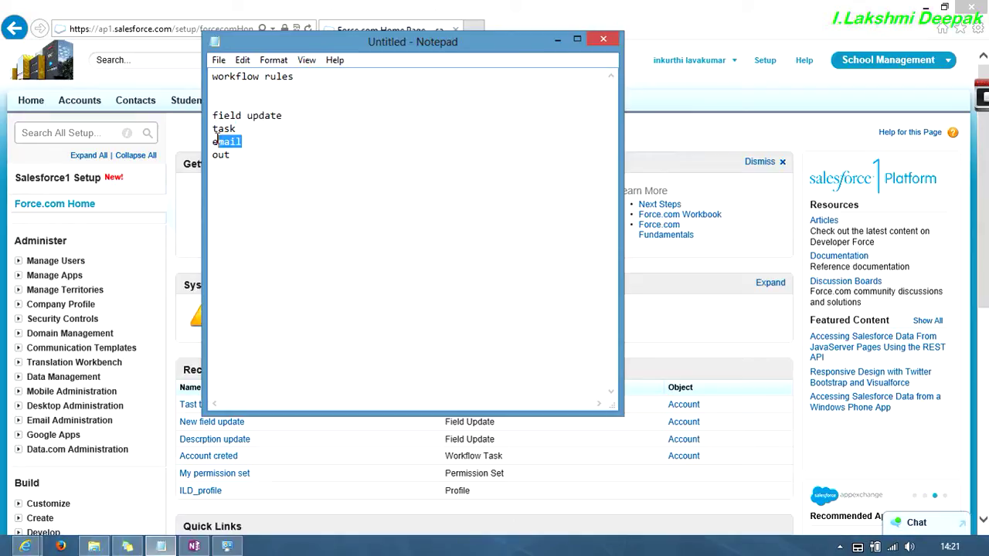
left_click(559, 40)
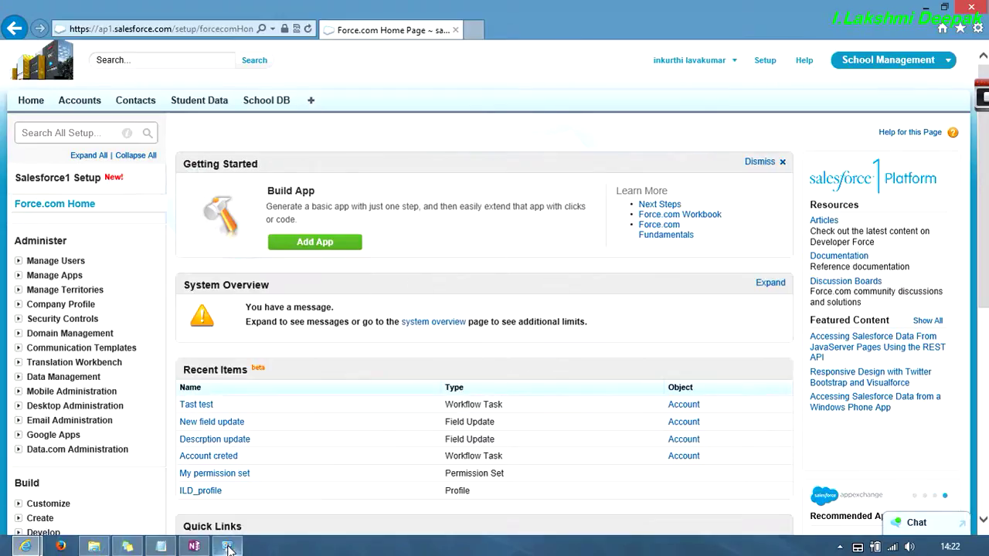
- In OneNote, unlock the Class Notes section with its password
left_click(194, 546)
left_click(306, 191)
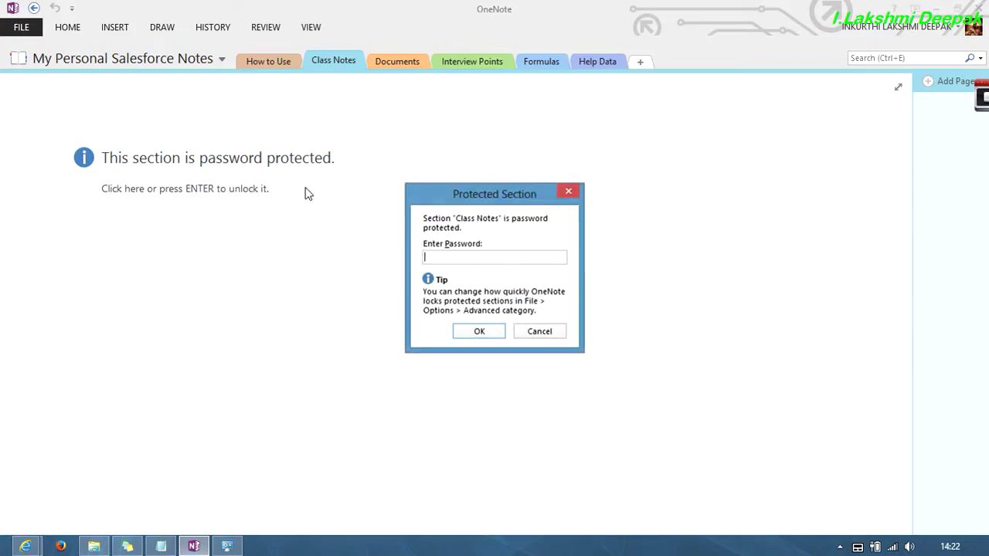
type("•")
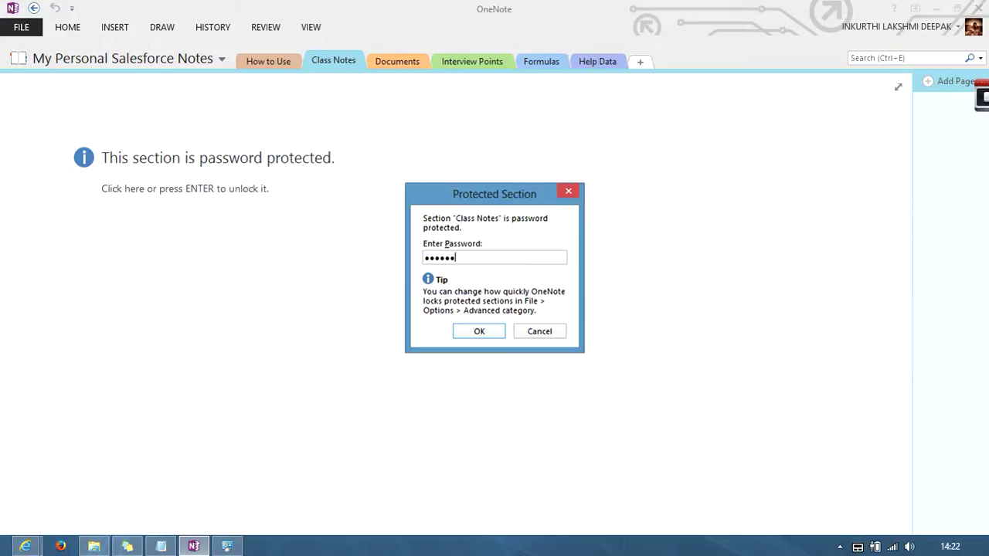
type("•••••••••••")
key("Return")
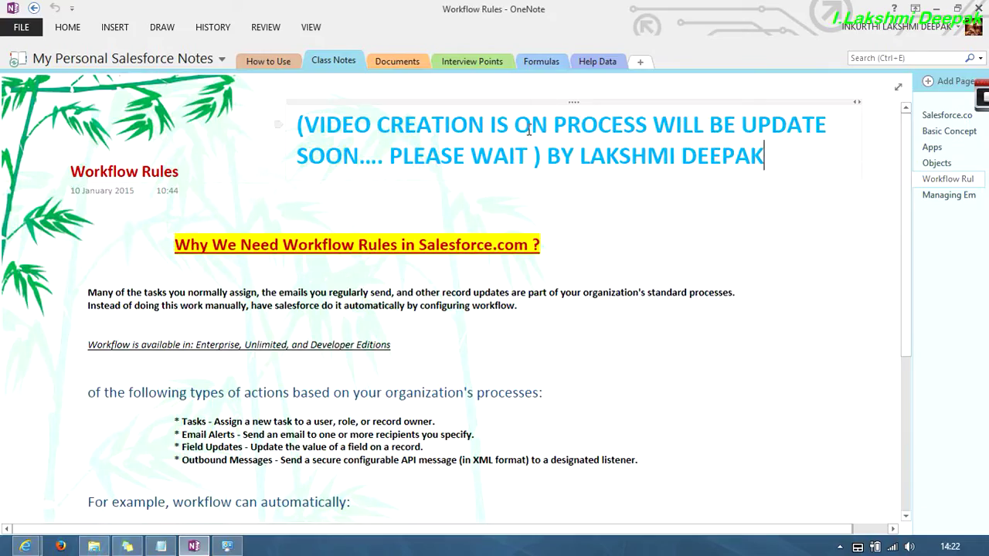
- Unlock the Help Data section with its password, then return to Class Notes
left_click(585, 65)
left_click(421, 244)
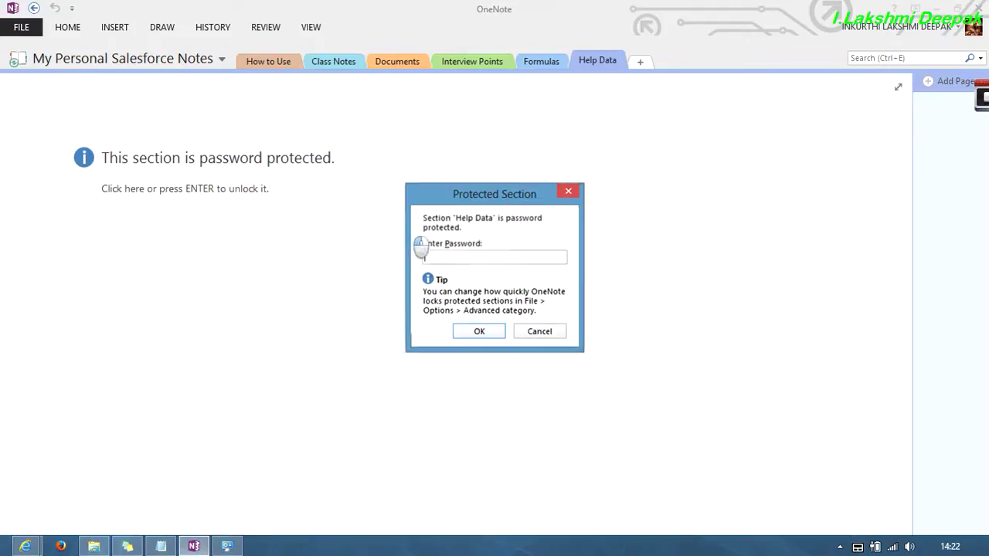
type("•")
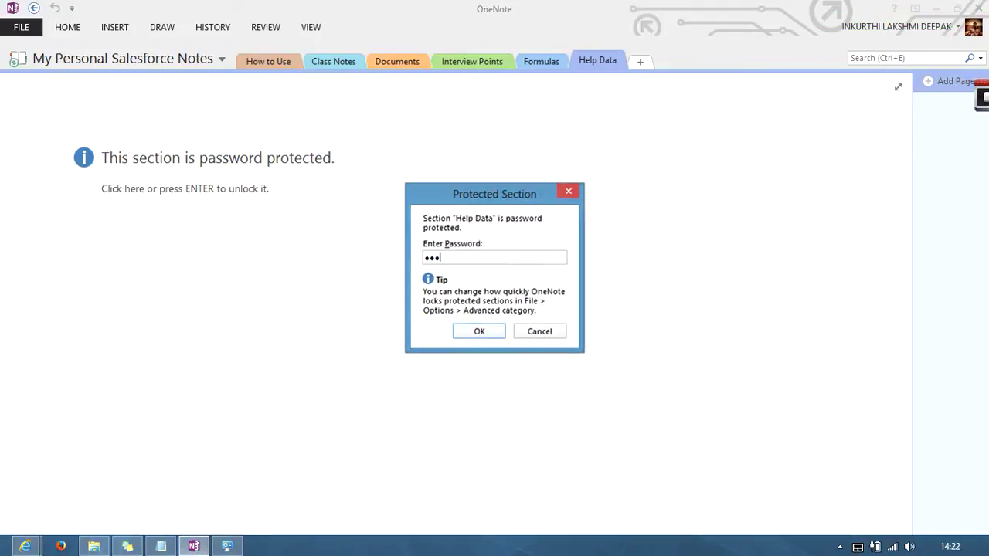
type("•••••••••")
key("Return")
left_click(343, 62)
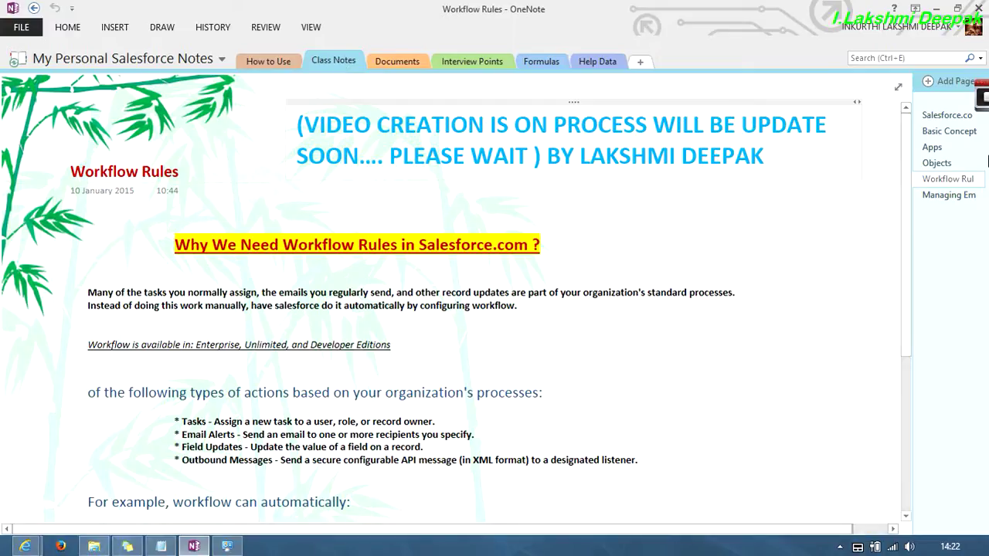
left_click(949, 132)
scroll(360, 254, "up", 10)
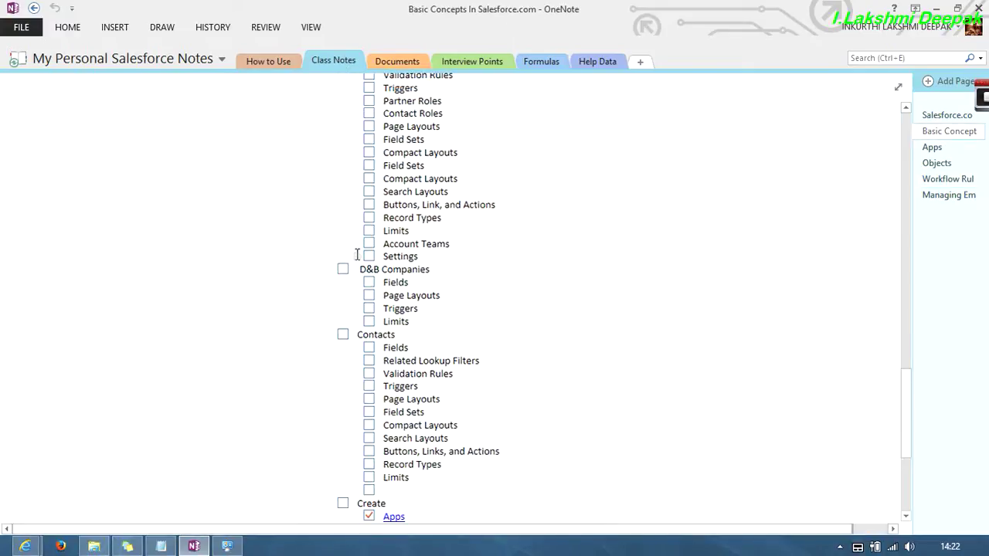
scroll(361, 254, "down", 8)
scroll(360, 251, "down", 1)
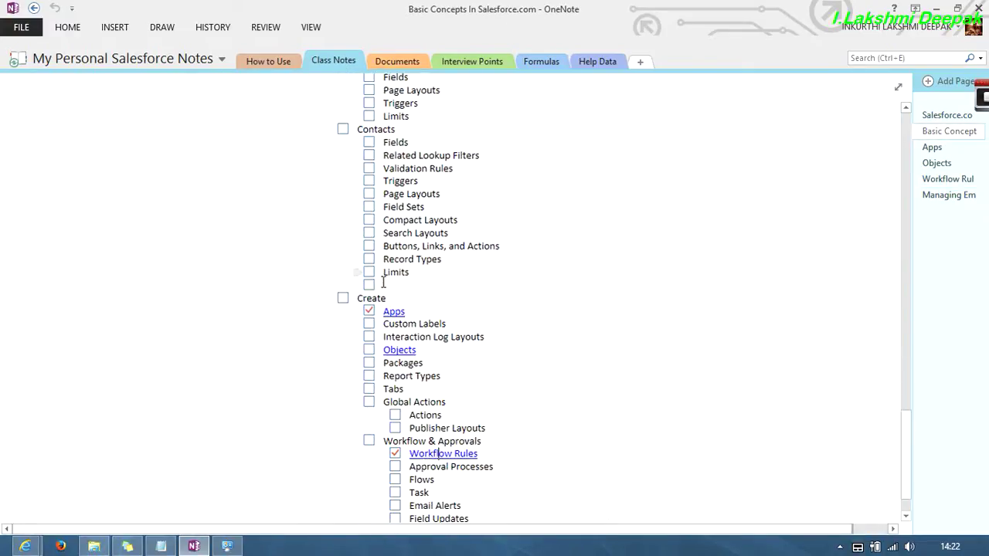
scroll(386, 283, "down", 2)
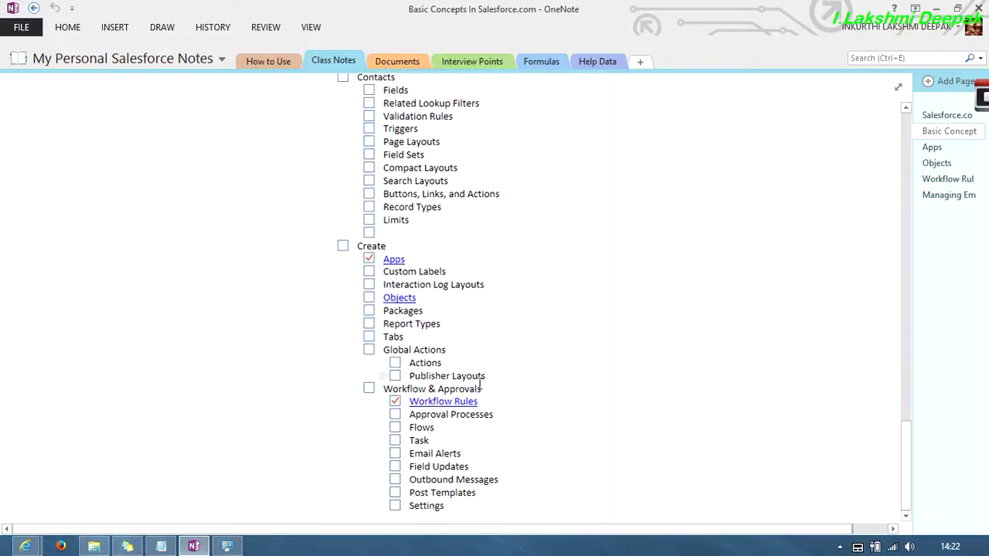
left_click(437, 402)
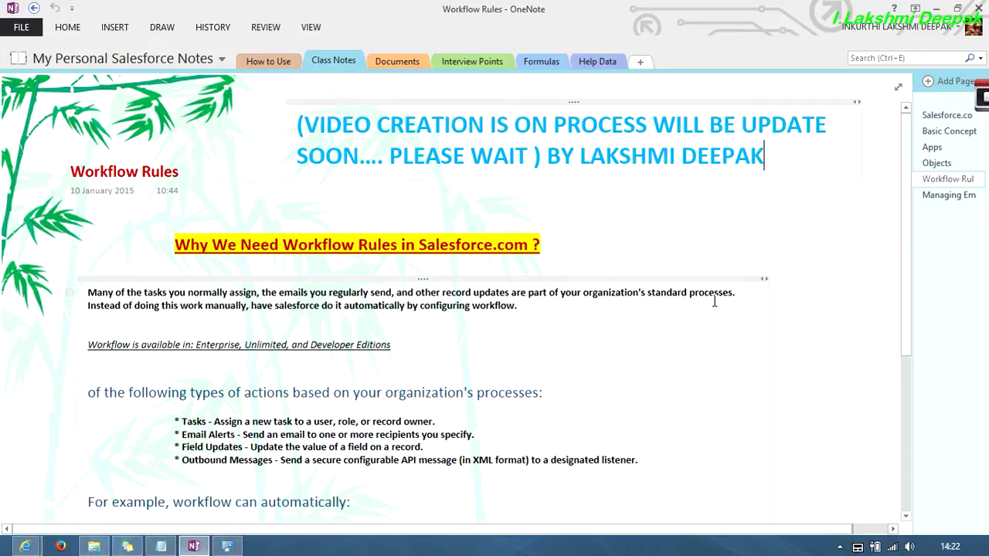
- Follow Workflow Rules > Creating Workflow Rules to the Selecting the Object for Your Workflow Rule note
scroll(699, 305, "down", 1)
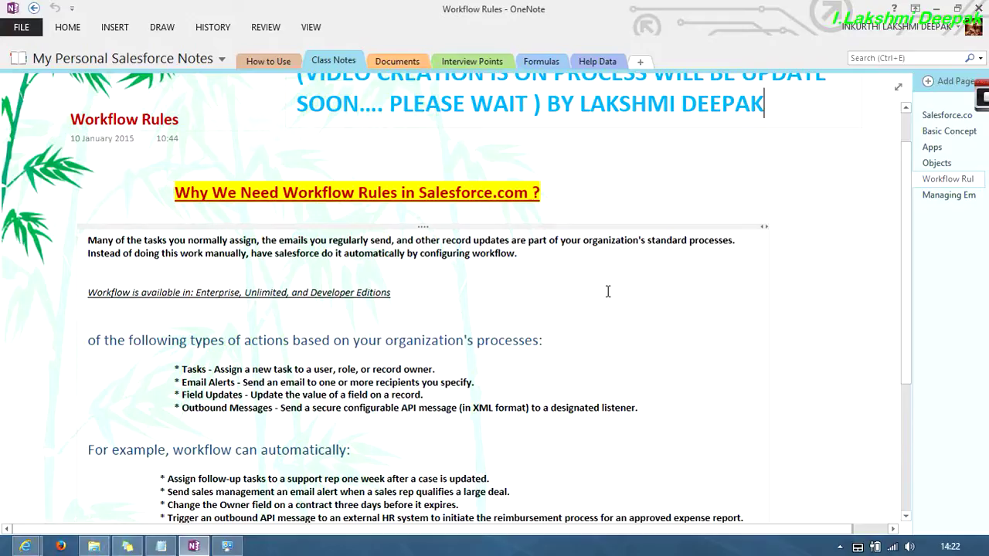
scroll(607, 291, "down", 3)
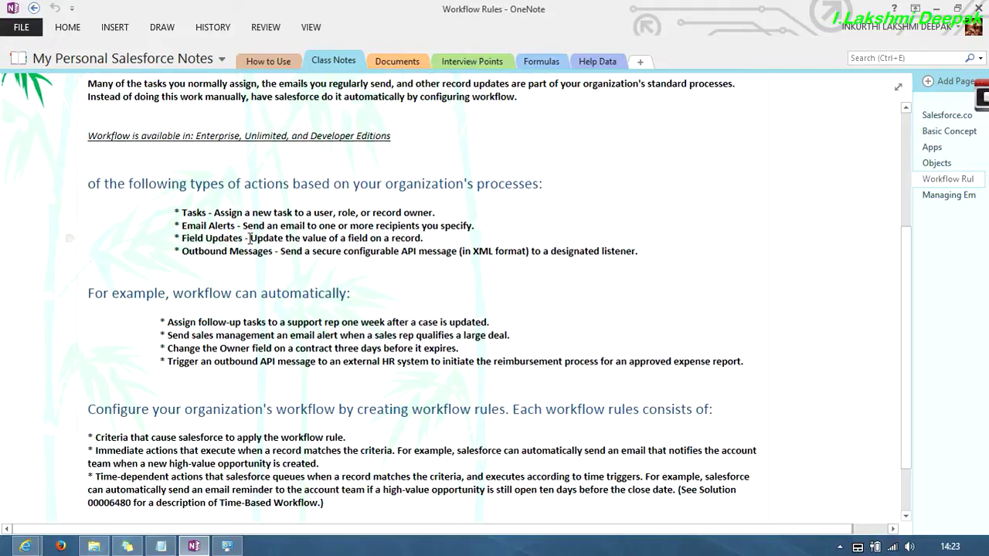
left_click_drag(249, 238, 181, 238)
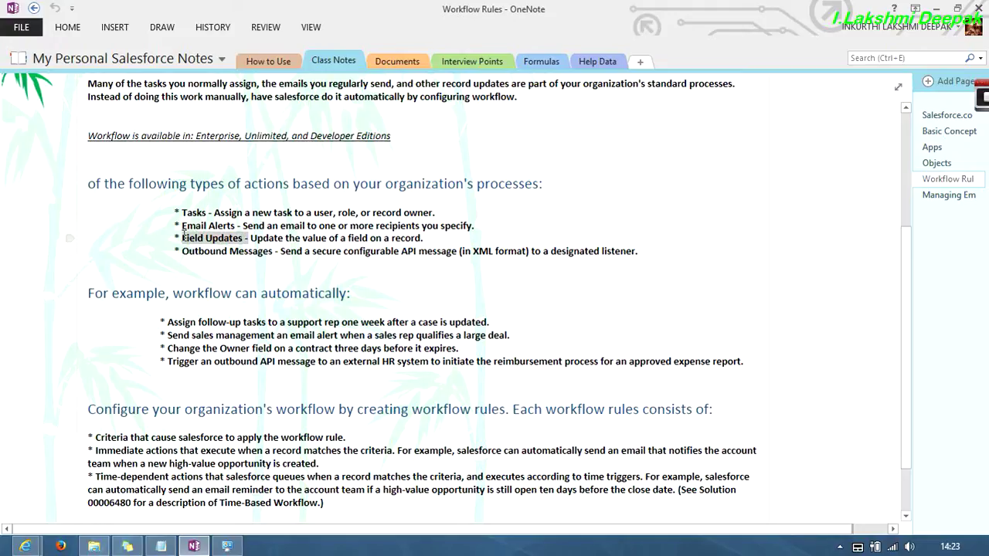
left_click(551, 210)
scroll(510, 201, "down", 1)
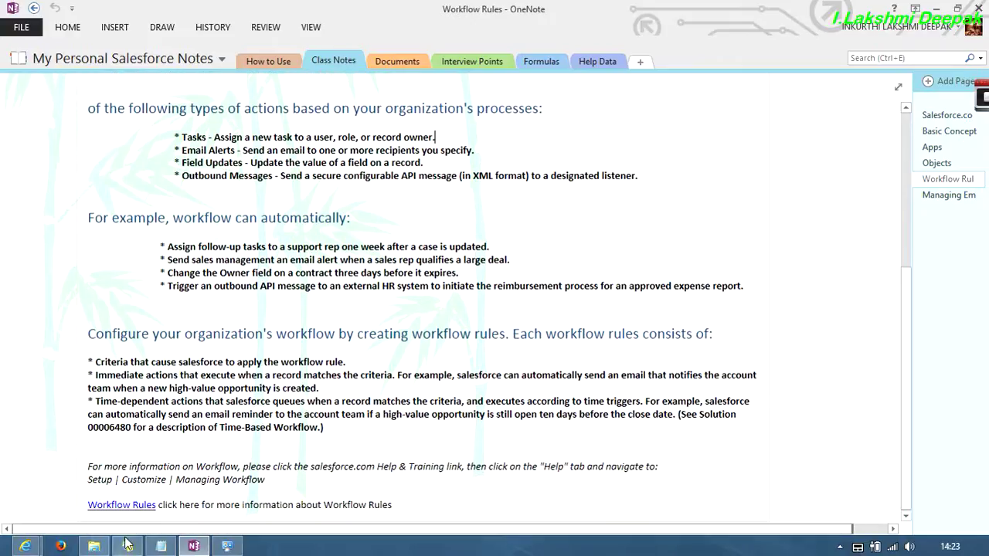
left_click(124, 505)
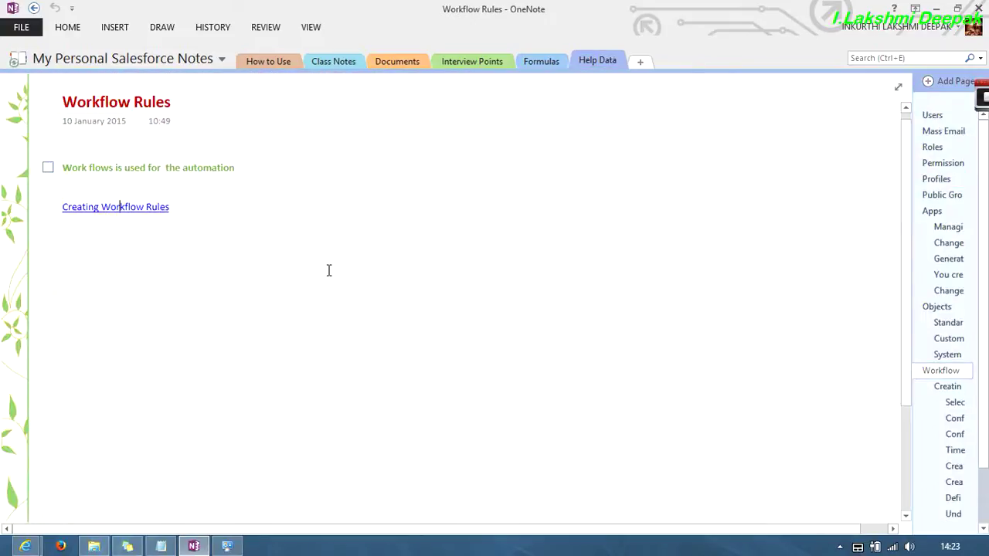
left_click(144, 209)
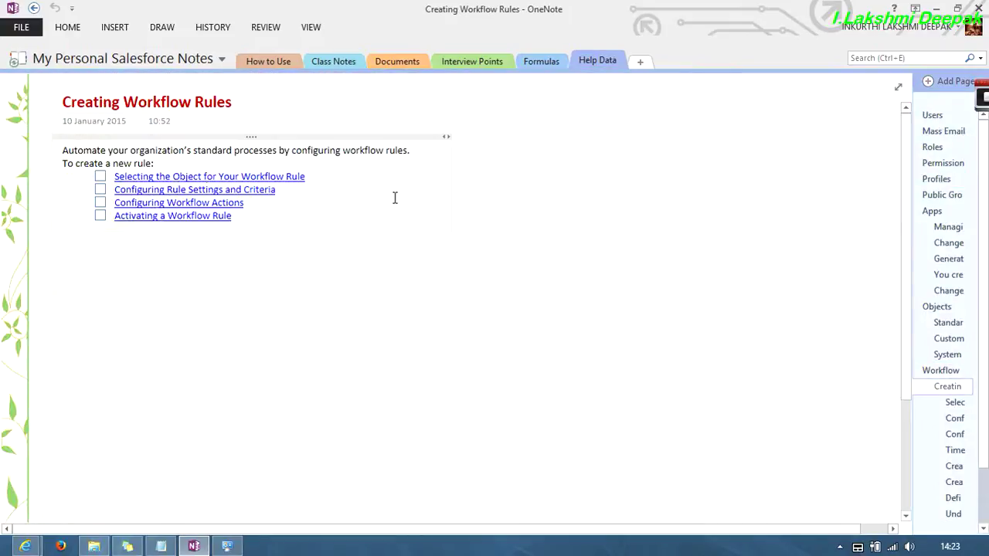
left_click(179, 176)
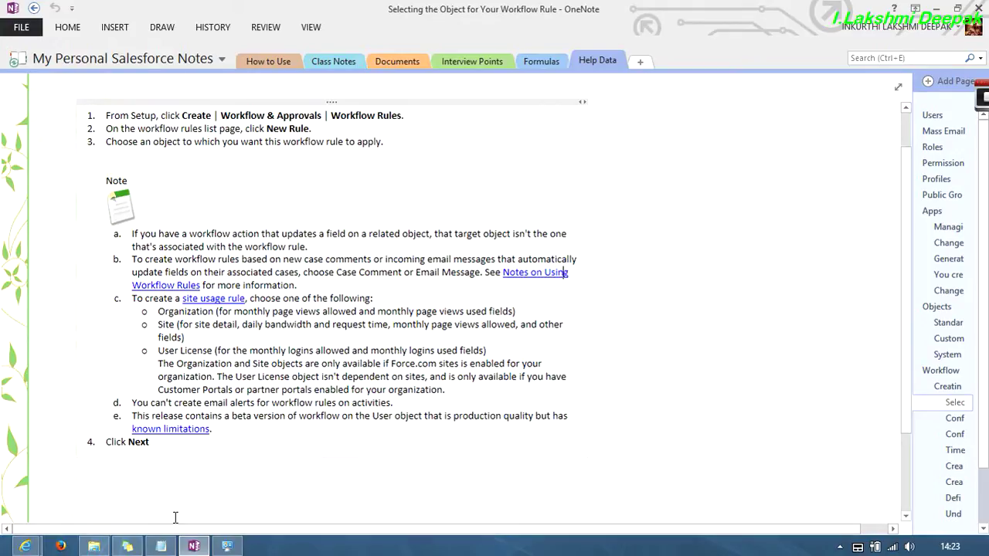
- On the Force.com Home page in Internet Explorer, expand Create > Workflow & Approvals
mouse_move(26, 546)
left_click(93, 471)
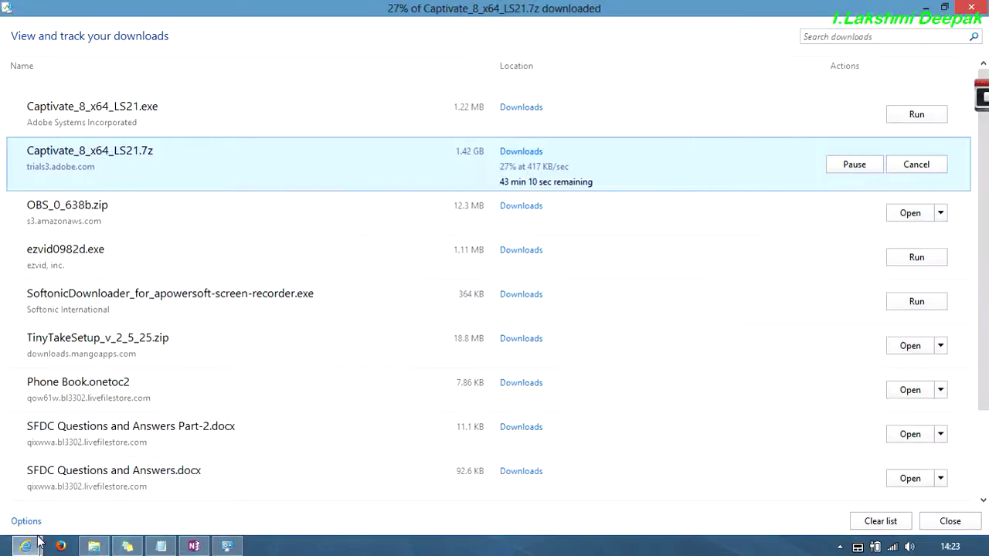
left_click(215, 493)
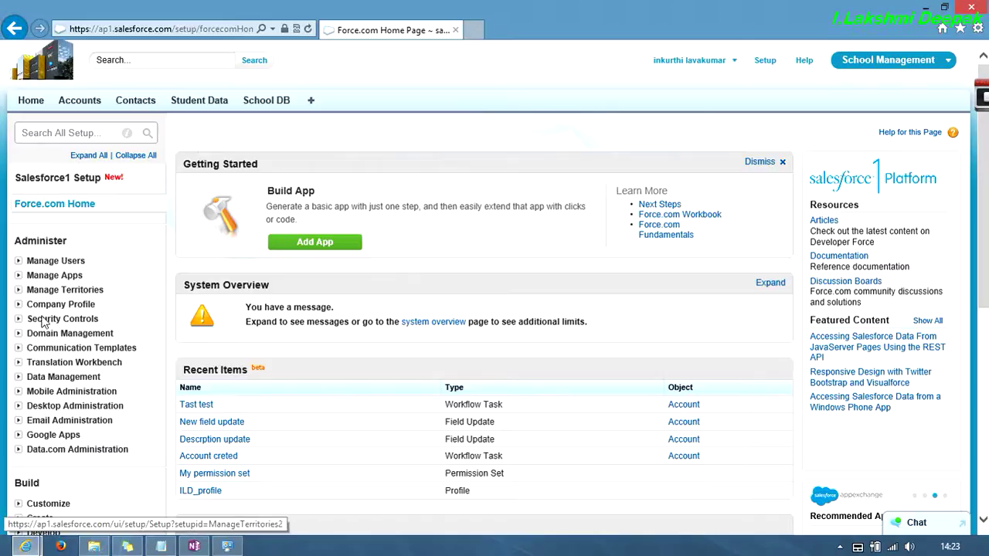
scroll(66, 356, "down", 5)
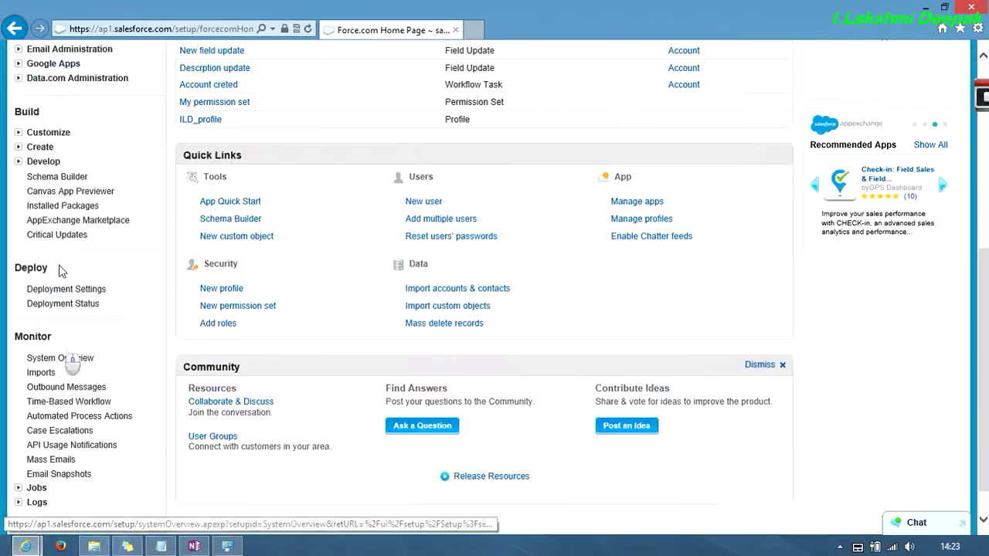
left_click(17, 147)
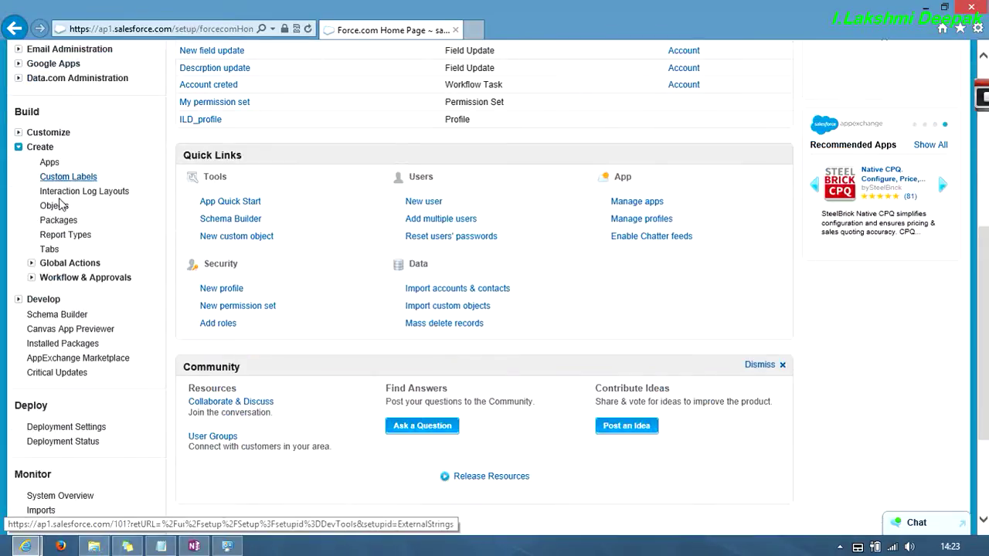
left_click(57, 281)
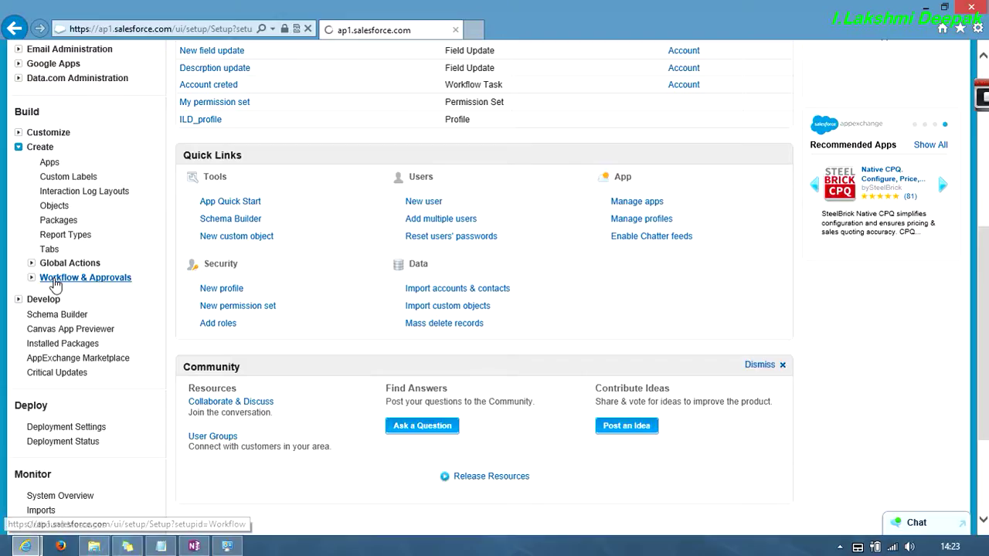
- Open Workflow Rules and continue past the Understanding Workflow page
scroll(108, 309, "down", 5)
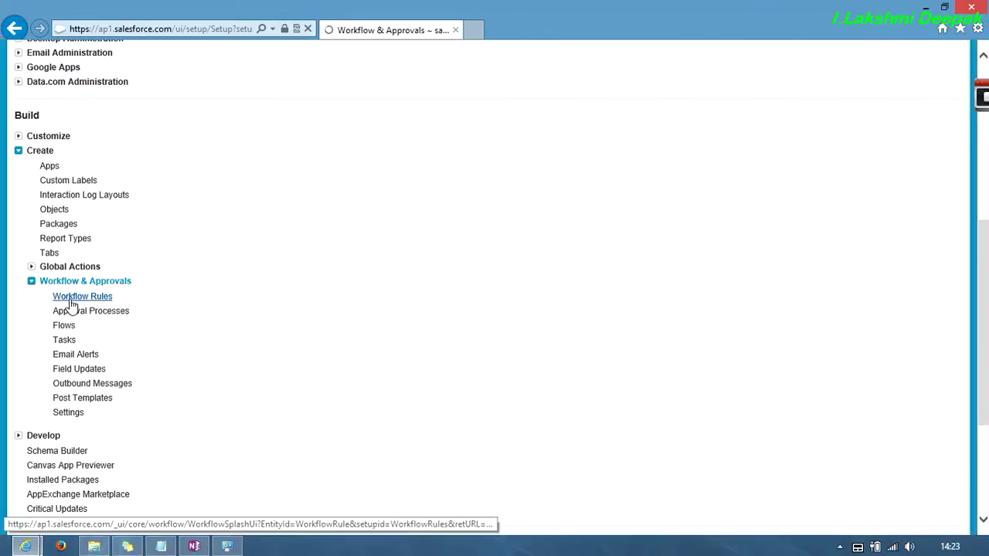
left_click(70, 298)
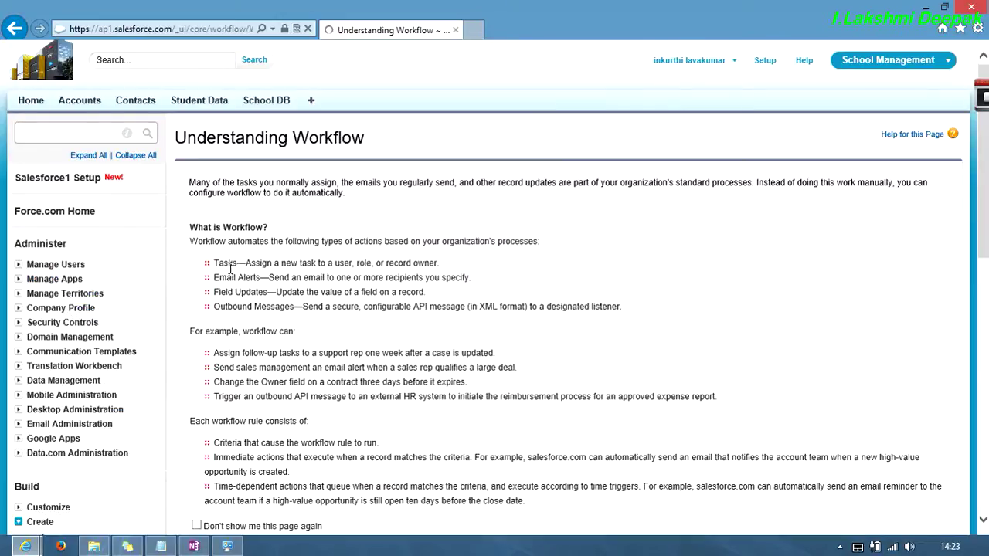
scroll(261, 237, "down", 10)
scroll(251, 217, "up", 5)
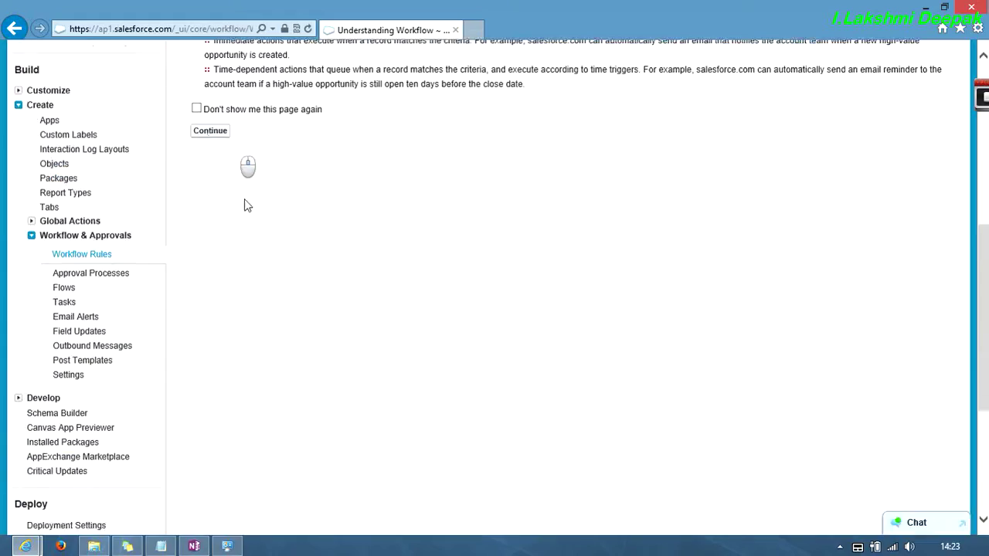
left_click(211, 167)
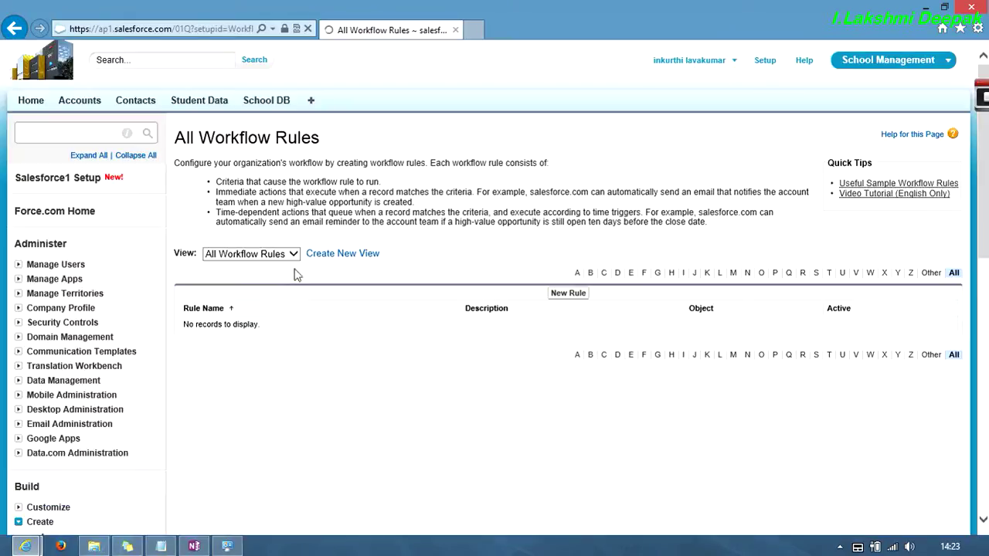
- Start a new workflow rule with Account as its object
left_click(572, 294)
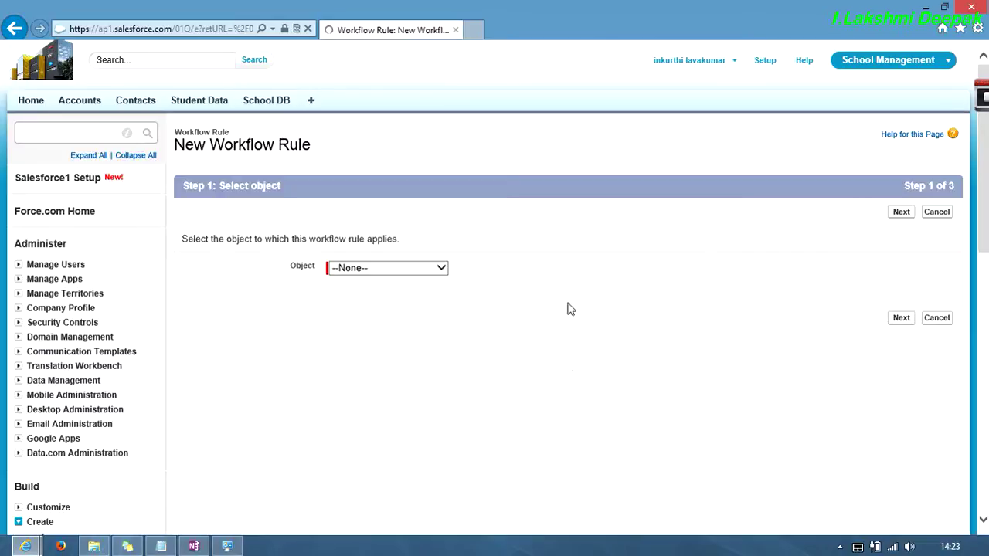
left_click(415, 268)
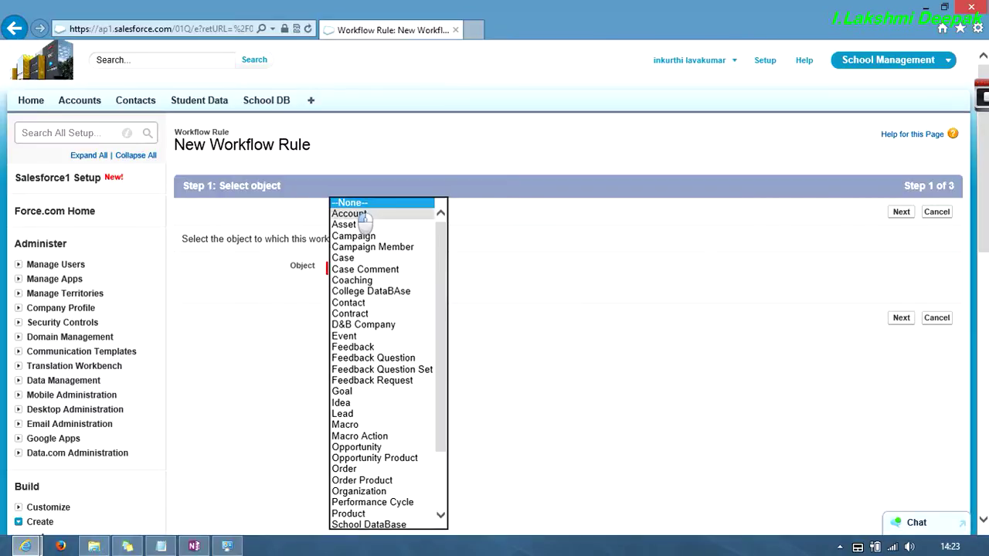
left_click(362, 212)
left_click(901, 317)
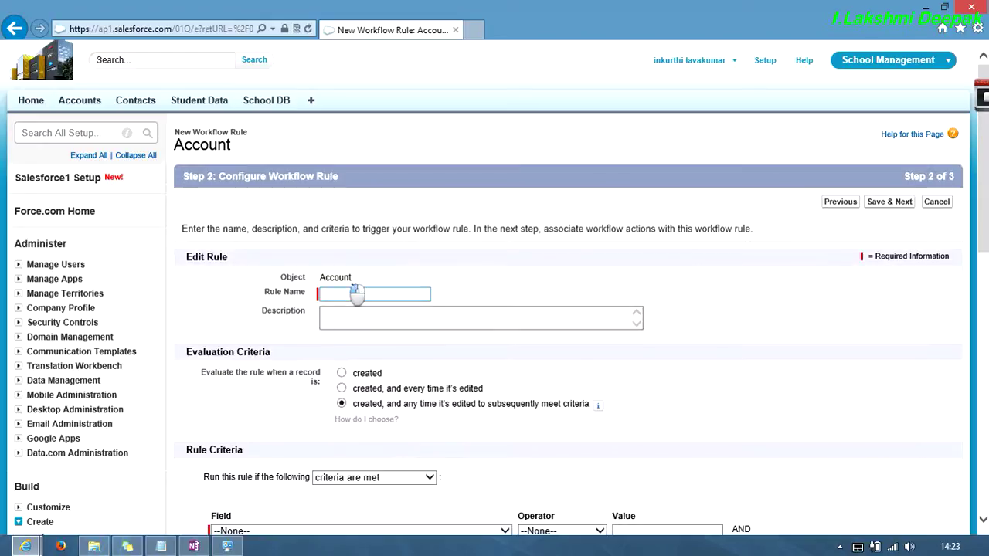
- Enter 'My first workflow' as the rule name
left_click(353, 291)
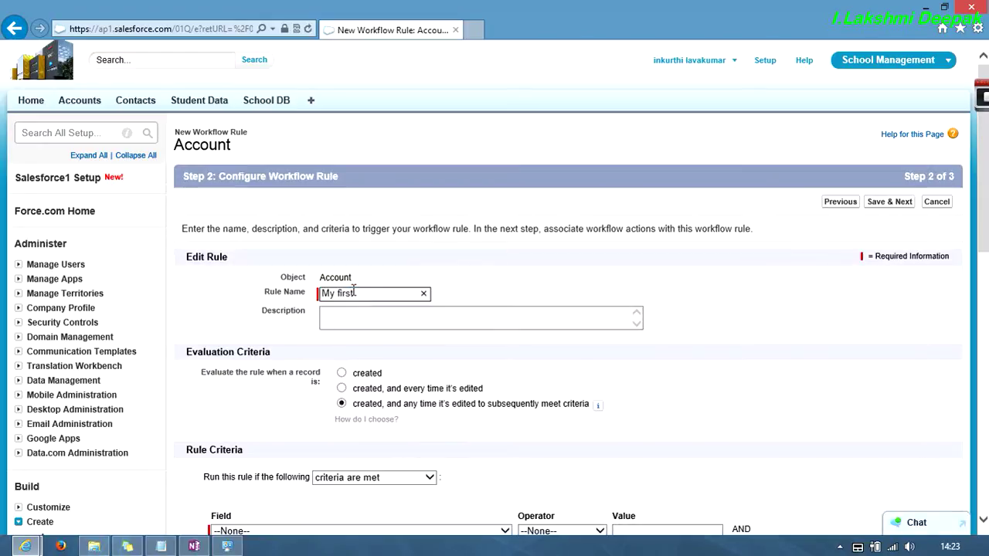
type("My first workflow")
key("ctrl+a")
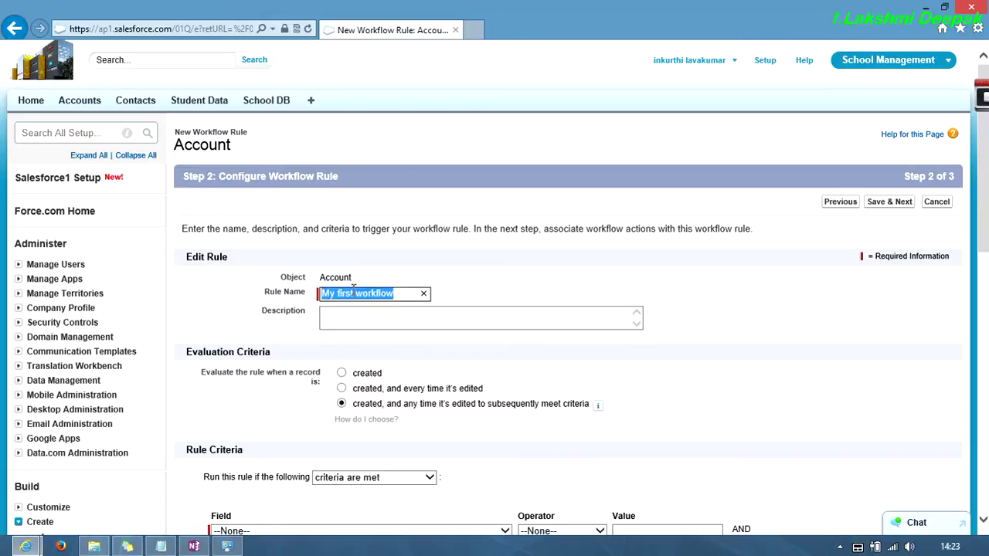
- Set the evaluation criteria to 'created' so the rule fires only on new accounts
key("Tab")
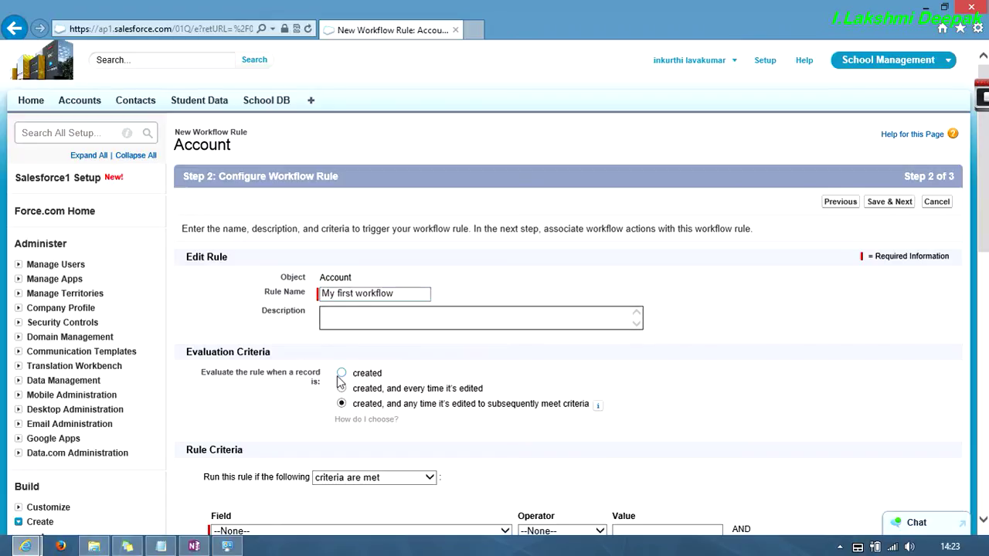
left_click(341, 372)
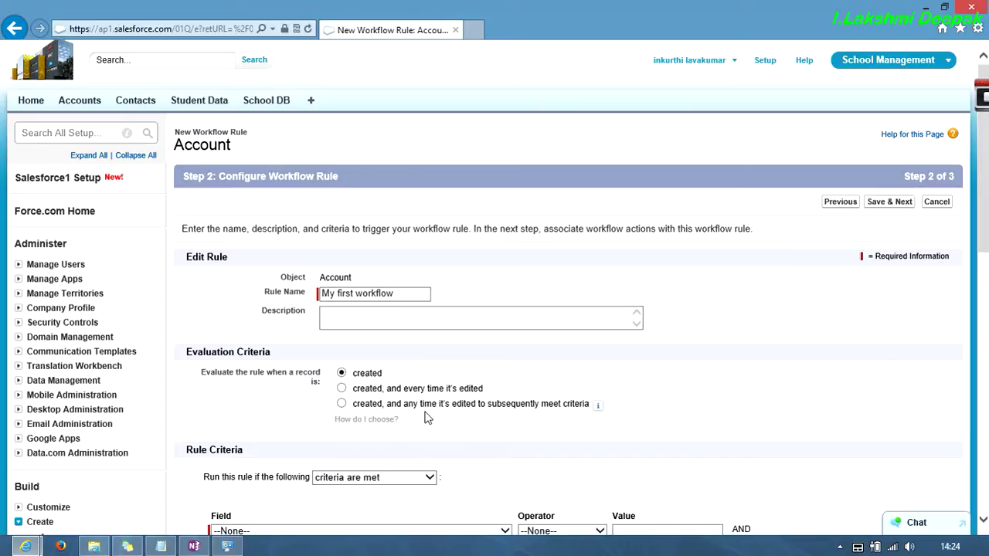
- Set the criterion Account: Account Name not equal to an empty value, then Save & Next
scroll(428, 418, "down", 3)
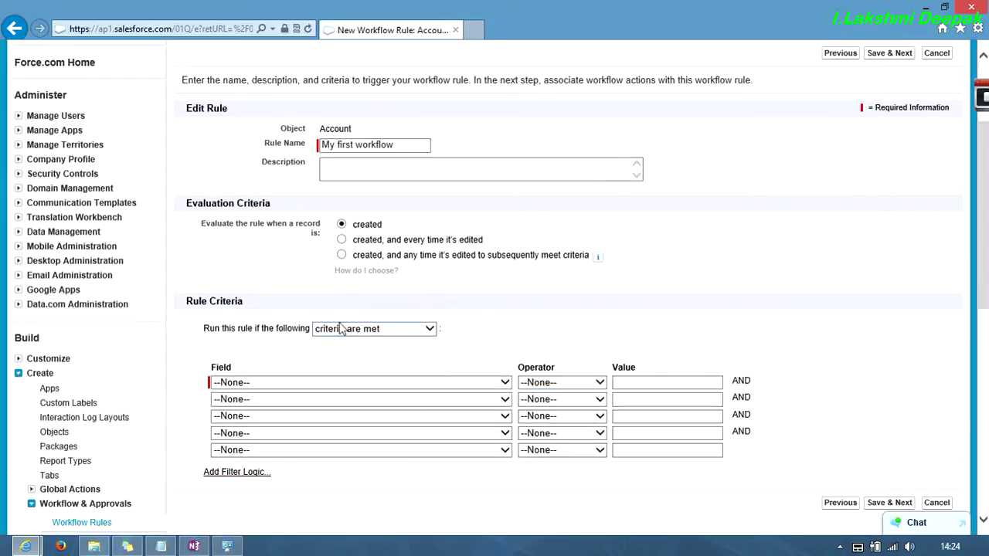
left_click(263, 382)
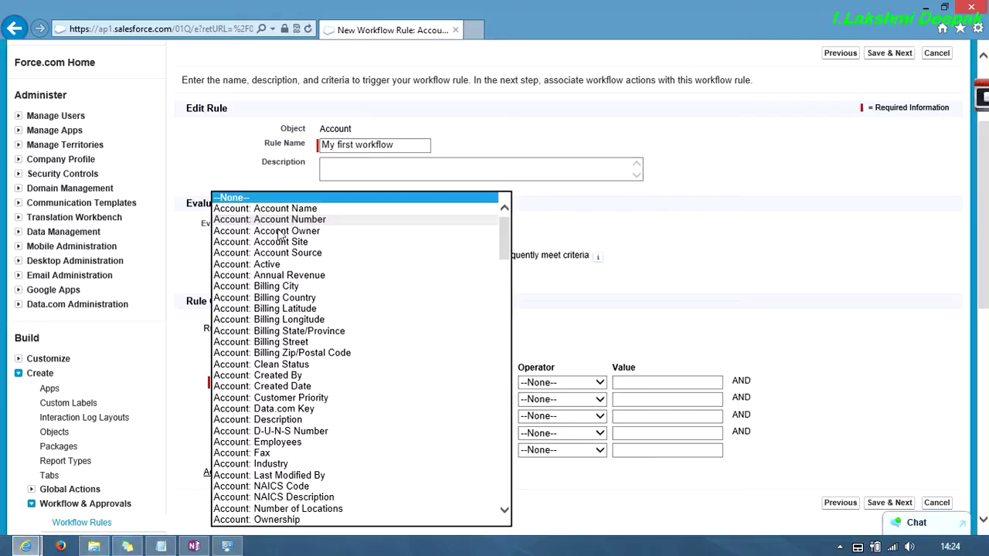
left_click(263, 208)
left_click(554, 377)
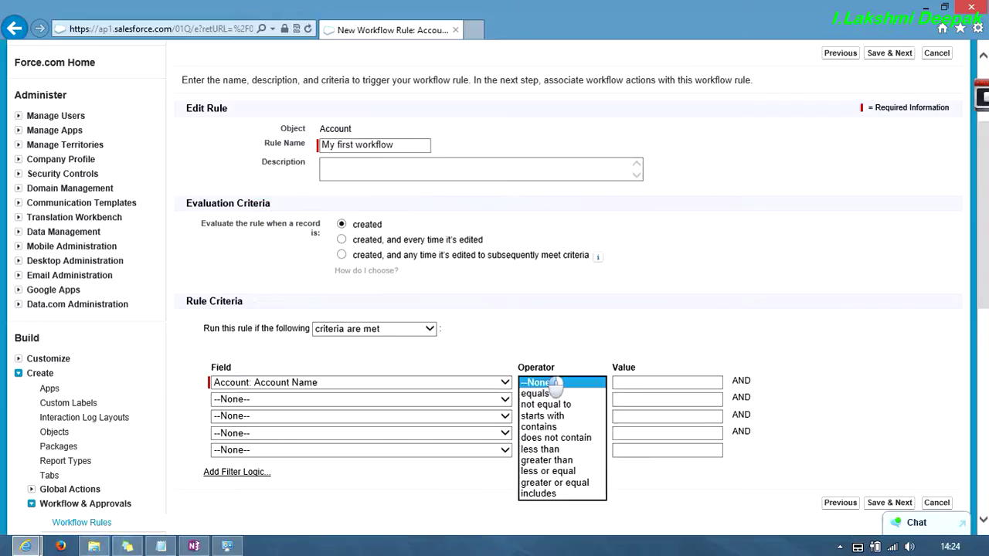
left_click(541, 406)
left_click(653, 382)
scroll(653, 383, "down", 3)
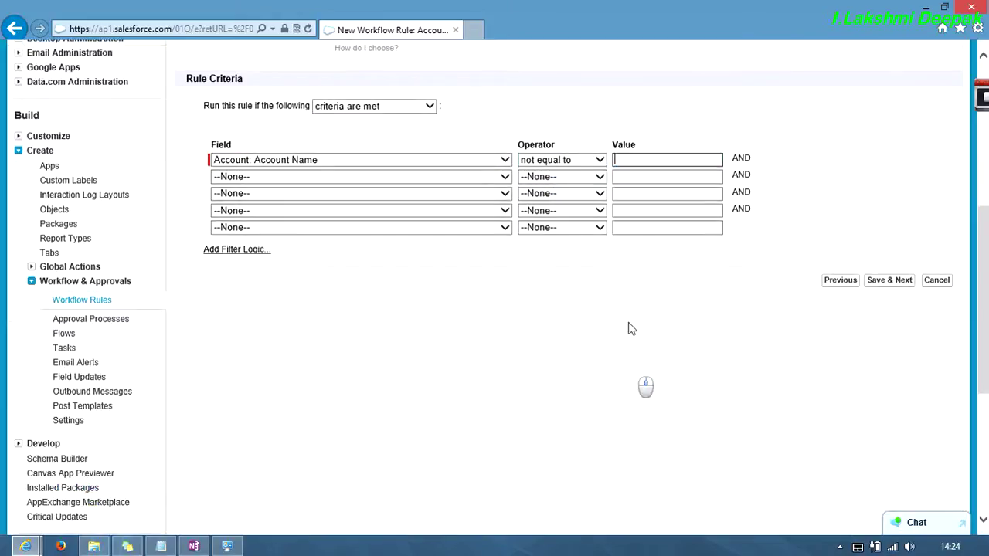
left_click(887, 280)
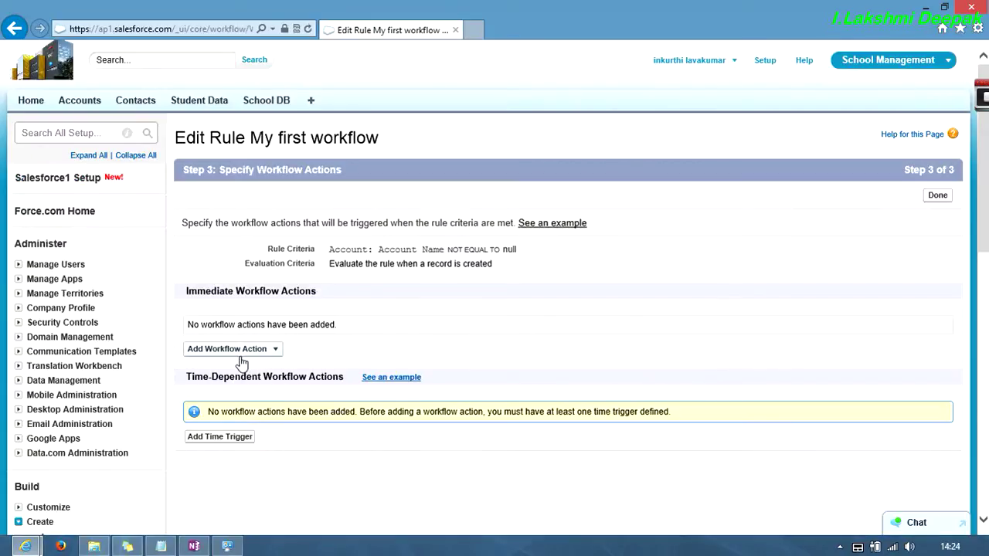
- Add a New Field Update under Immediate Workflow Actions
left_click(242, 352)
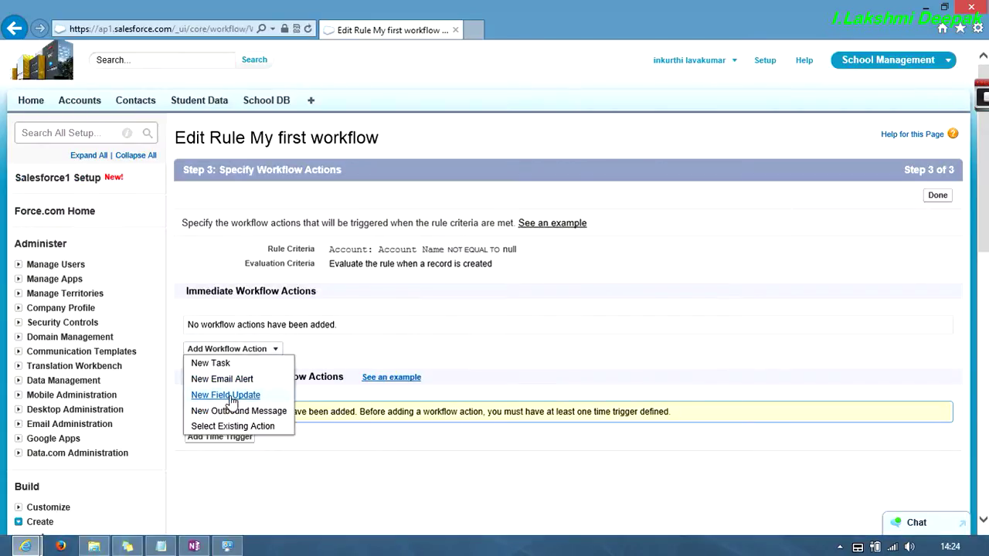
left_click(229, 396)
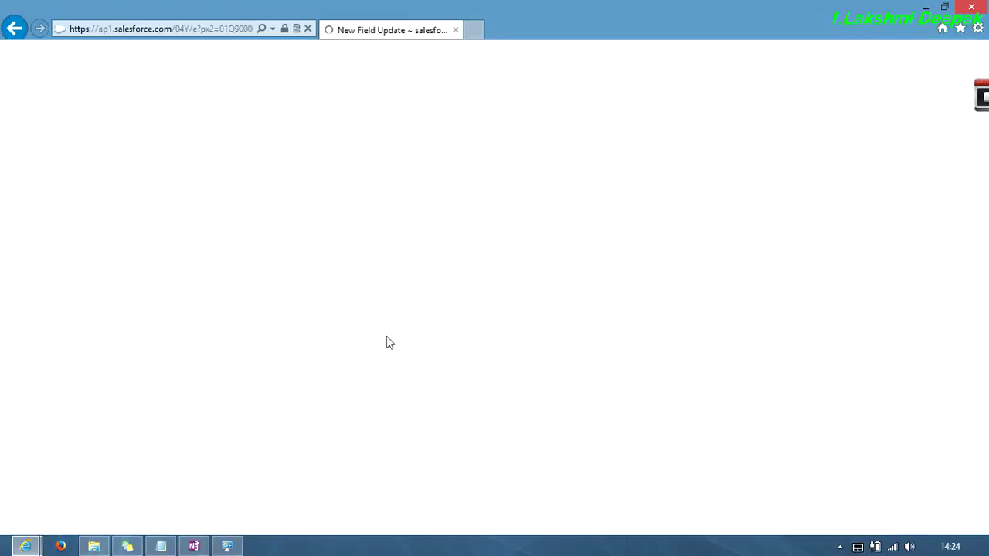
- Name the field update 'My first update' and choose Description as the field to update
left_click(367, 254)
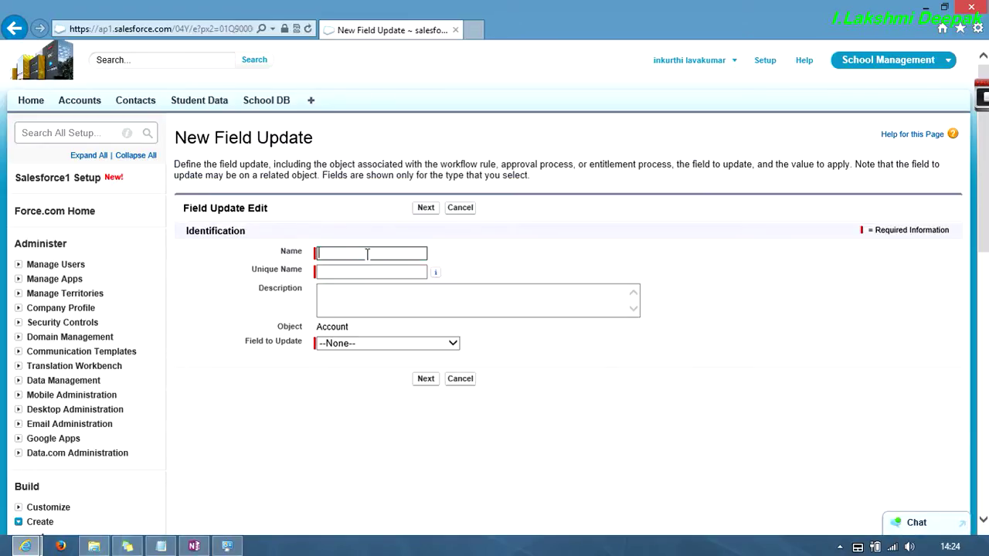
type("My f")
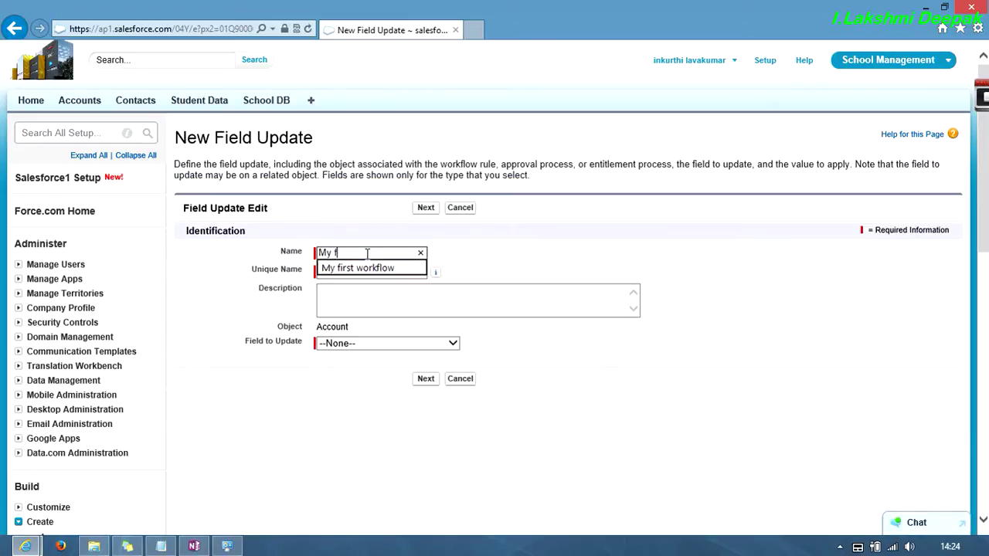
type("irst up")
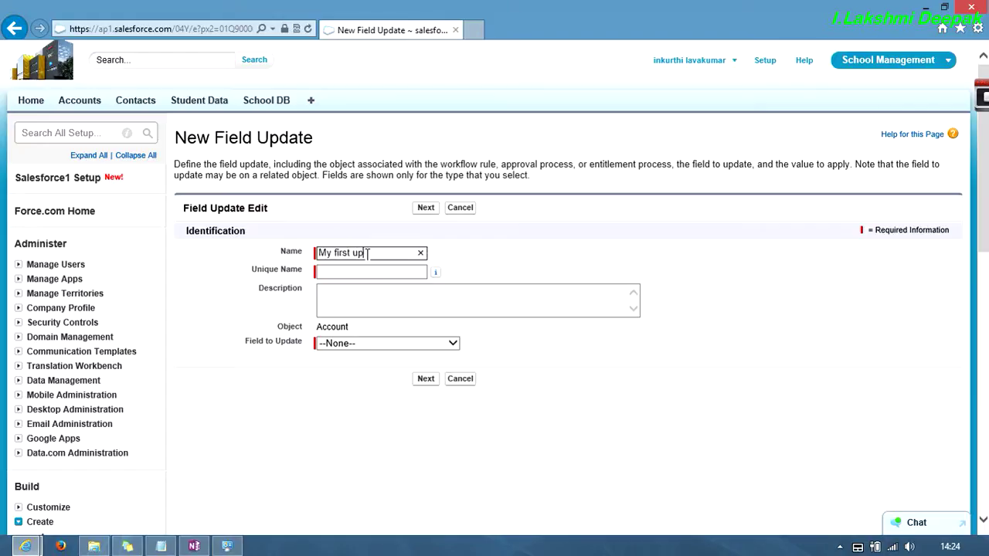
type("date")
key("Tab")
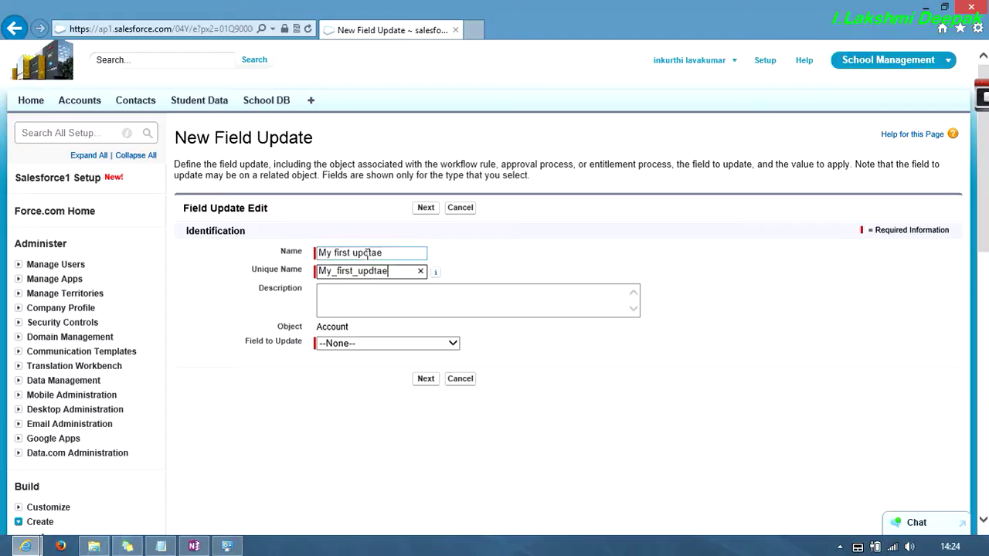
left_click(358, 345)
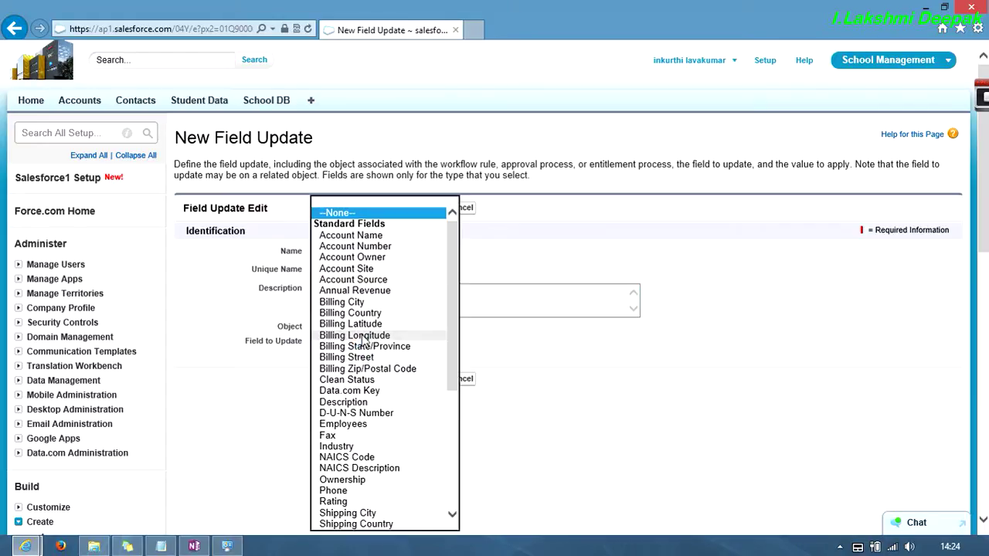
scroll(355, 337, "down", 2)
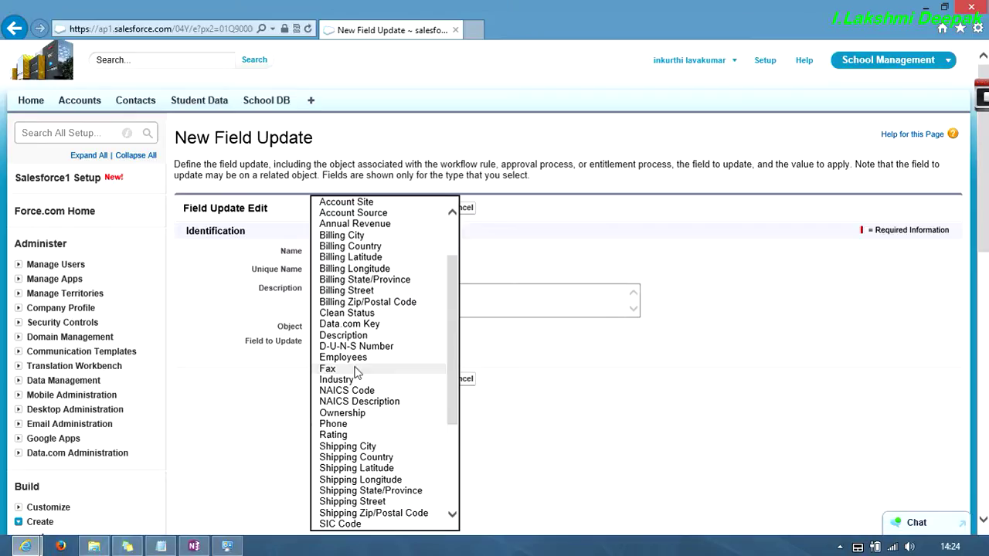
left_click(358, 335)
left_click(425, 379)
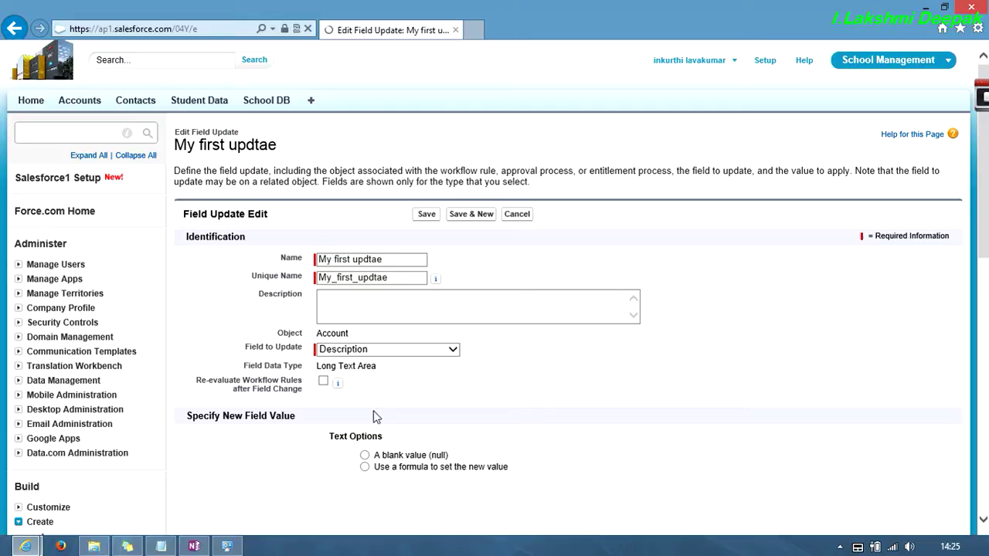
- Set the new value formula to "My filed is updated", fix the missing quote, and save
left_click(364, 467)
scroll(364, 466, "down", 4)
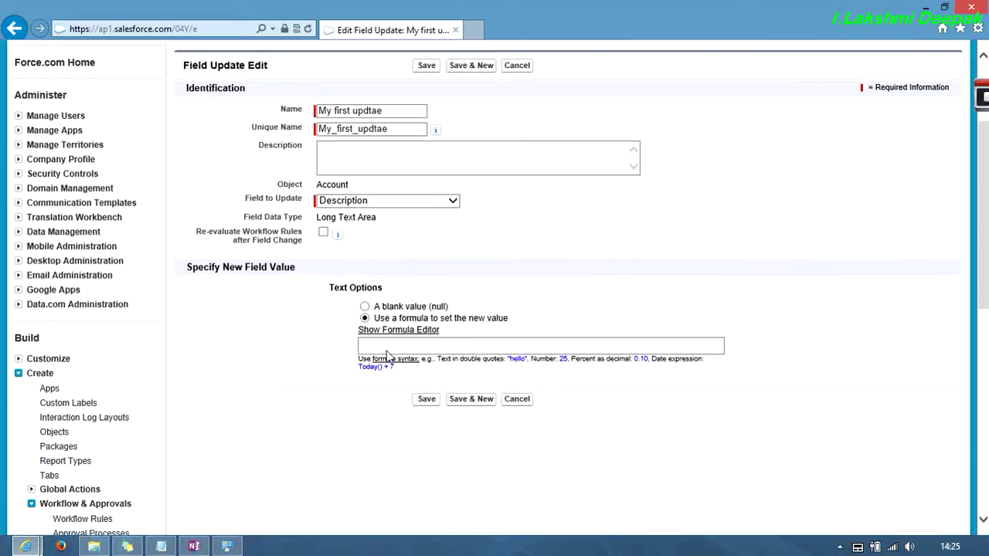
left_click(389, 347)
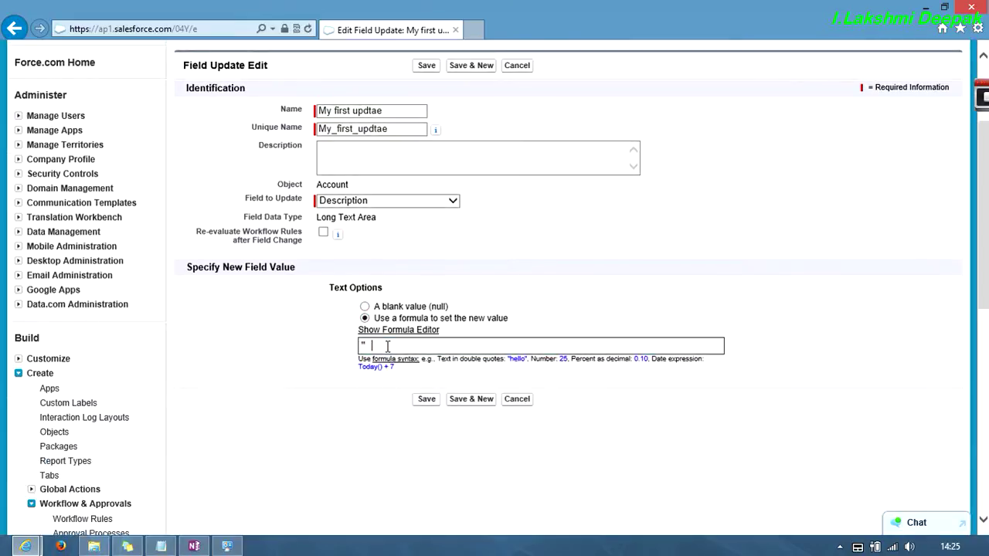
type("\" My filed is updated")
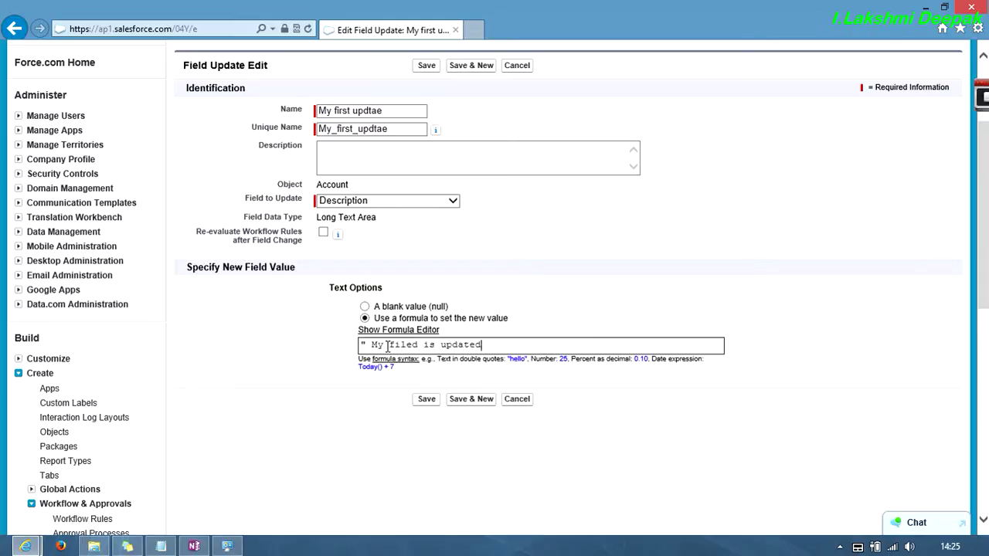
left_click(430, 402)
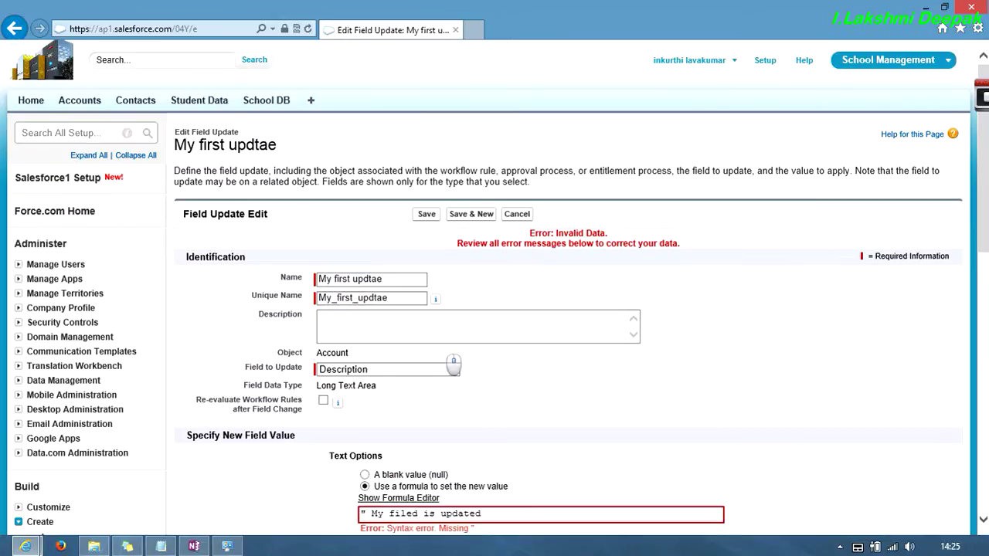
scroll(417, 409, "down", 2)
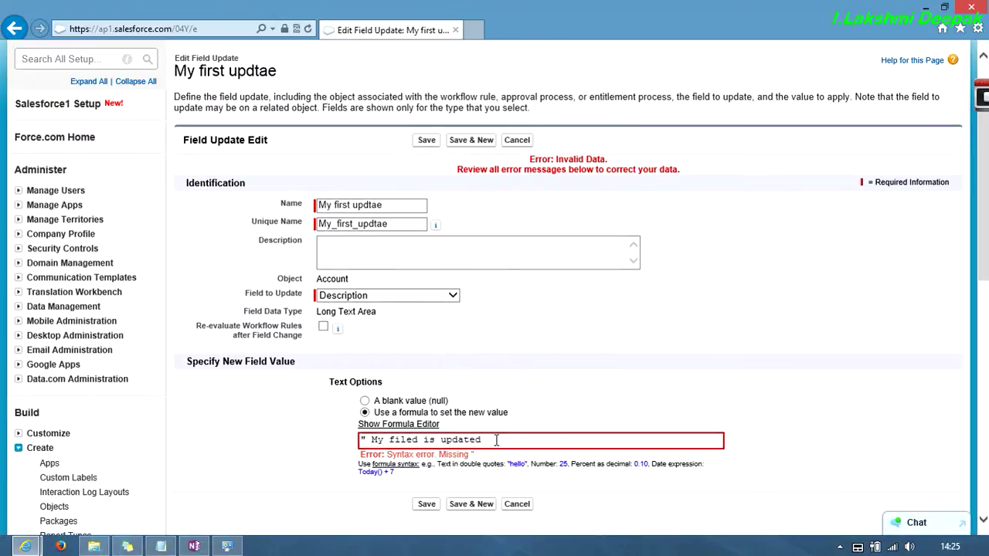
left_click(426, 504)
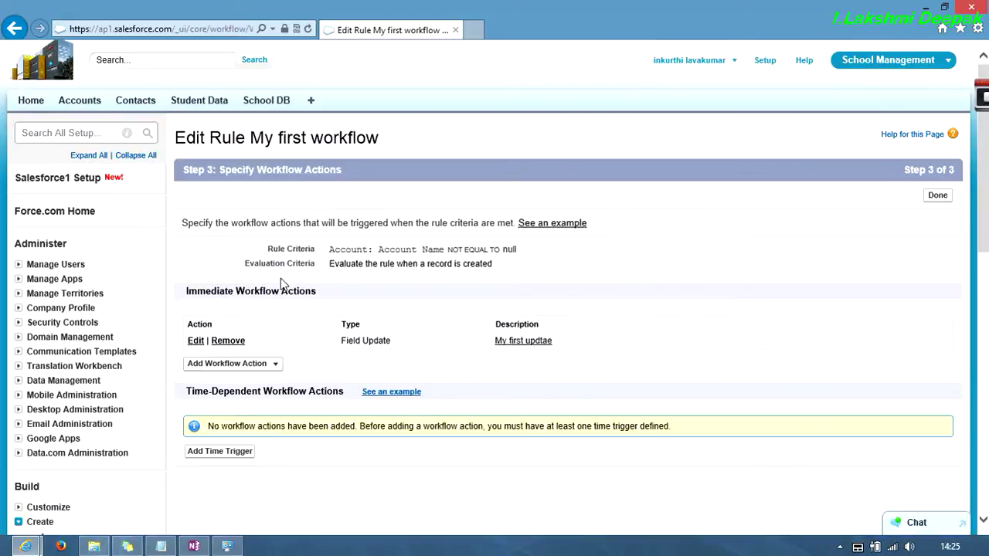
- Activate the Account rule My first workflow from the All Workflow Rules list
scroll(116, 378, "down", 5)
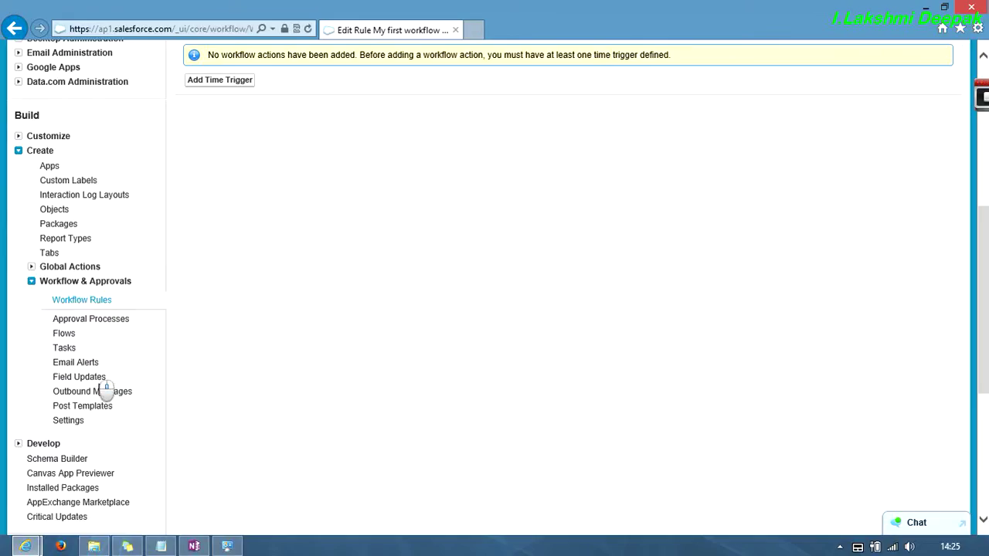
left_click(81, 301)
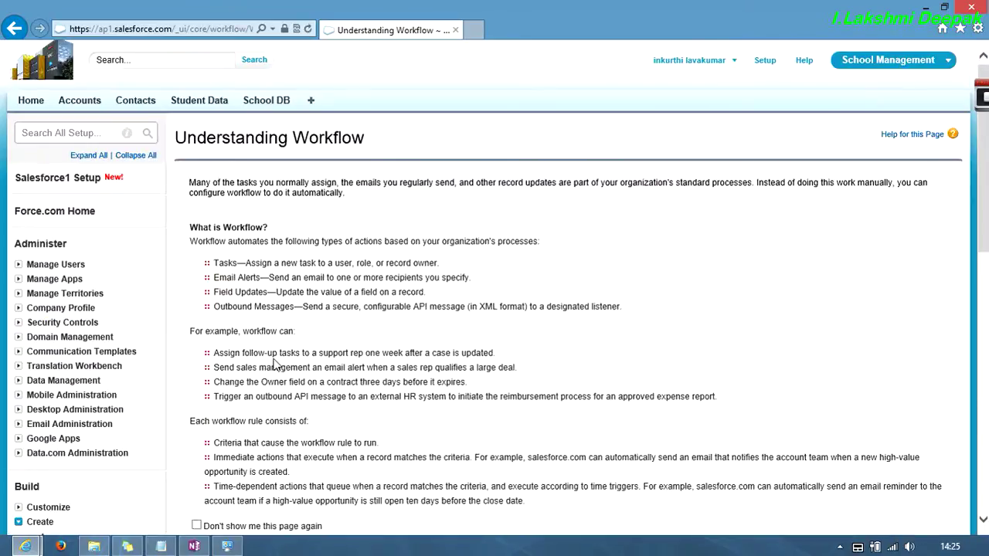
scroll(276, 428, "down", 3)
left_click(210, 324)
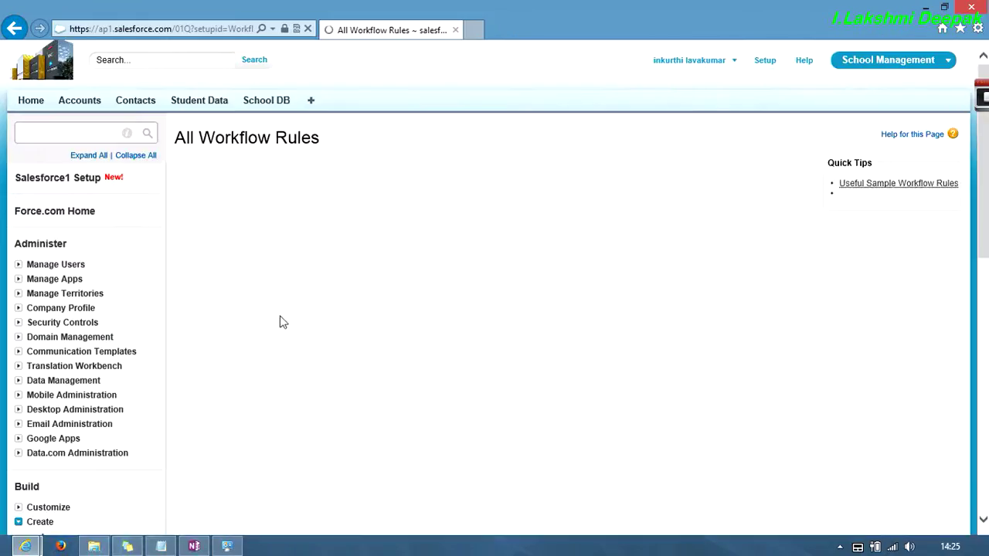
left_click(285, 327)
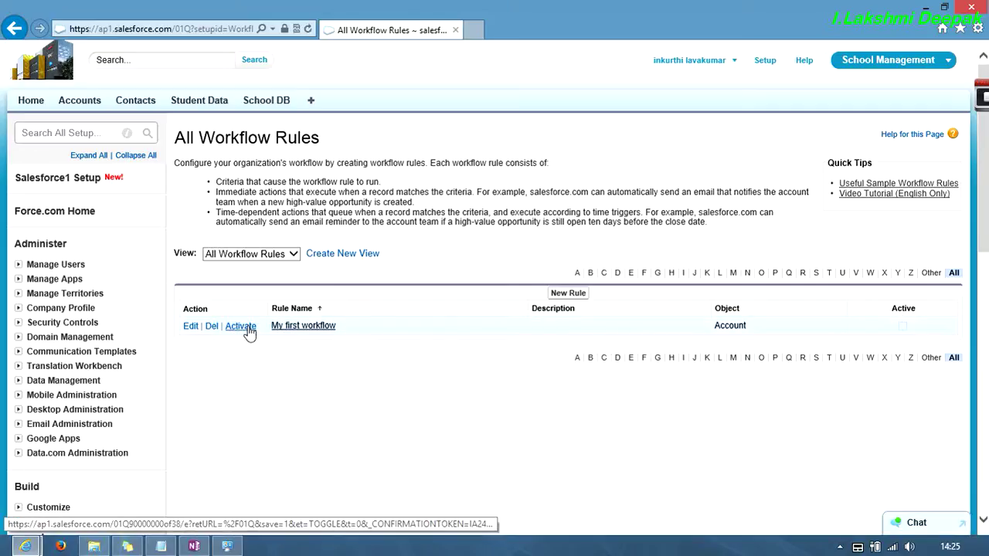
left_click(247, 327)
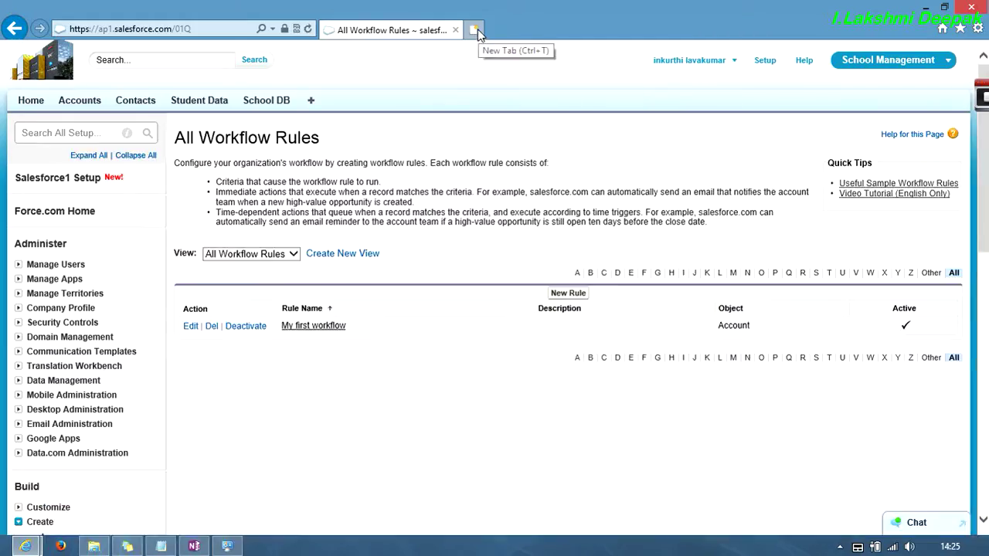
- In a new browser tab, create and save a test account with description 'I am very happy'
middle_click(80, 100)
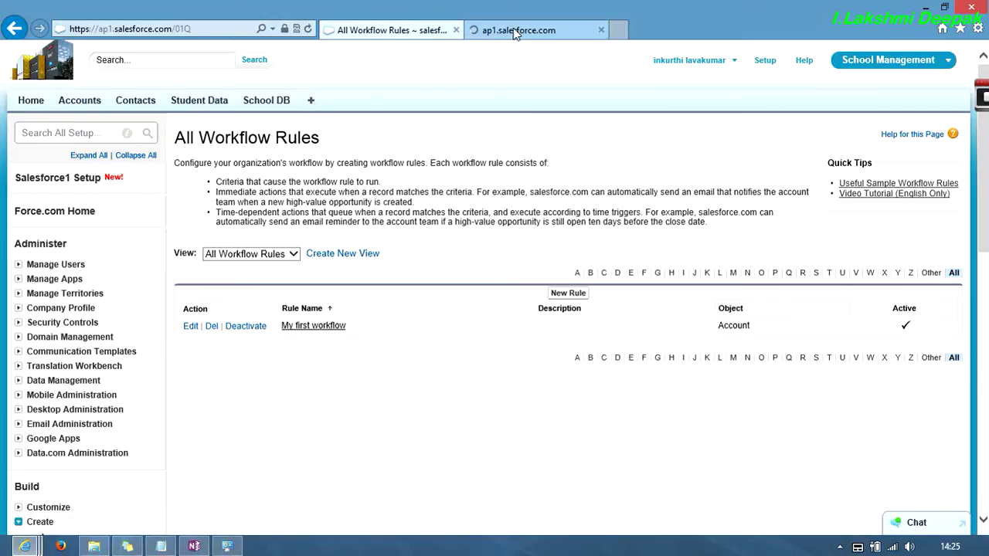
left_click(515, 35)
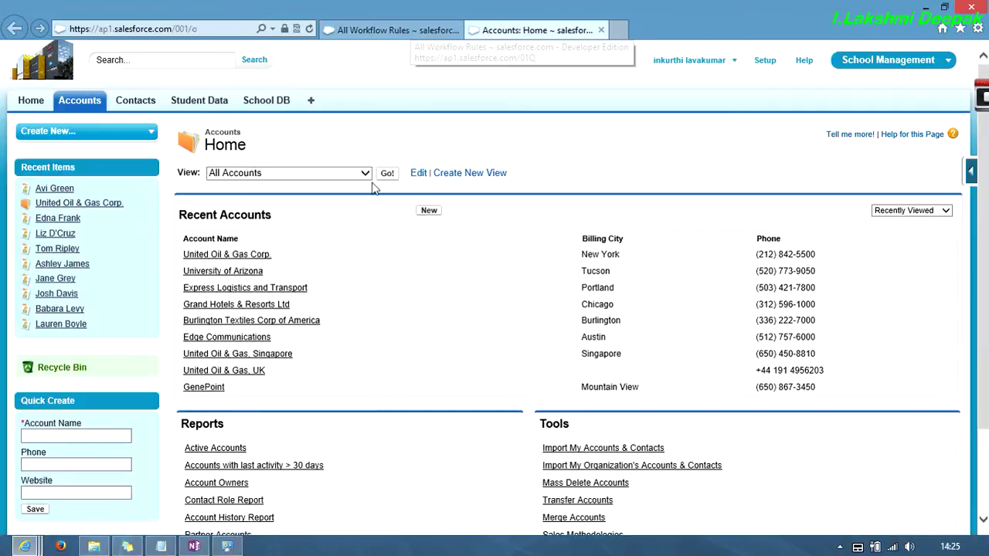
left_click(429, 211)
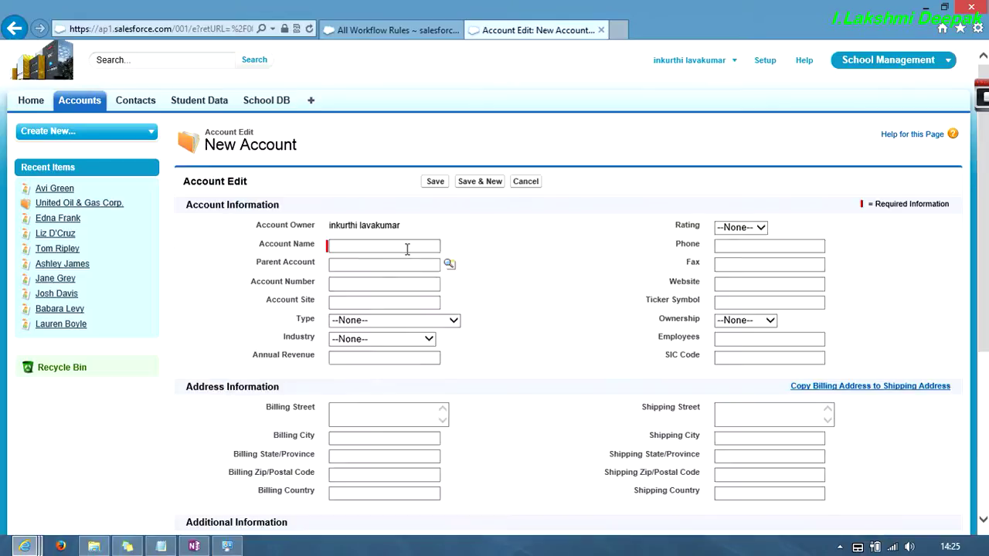
left_click(405, 246)
left_click(403, 248)
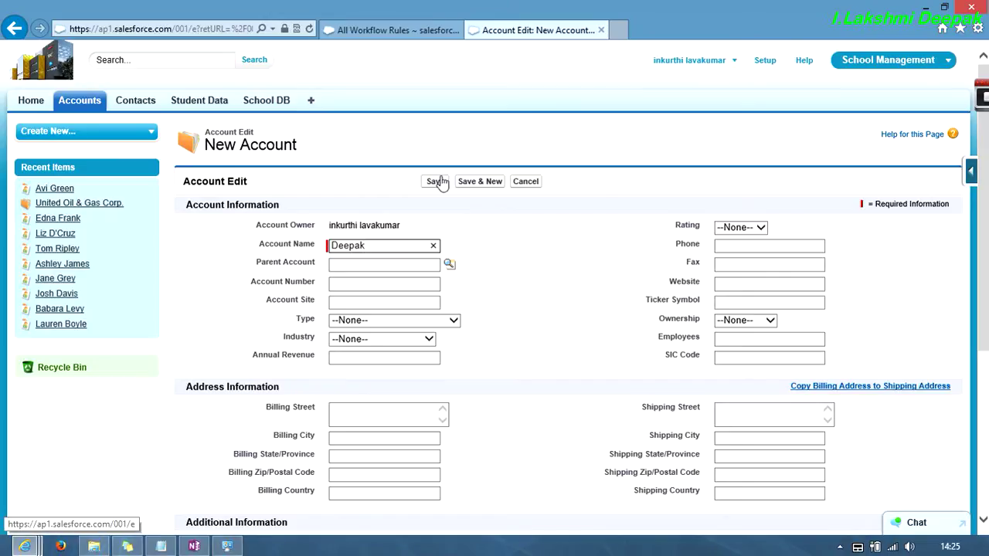
scroll(446, 241, "down", 4)
left_click(376, 379)
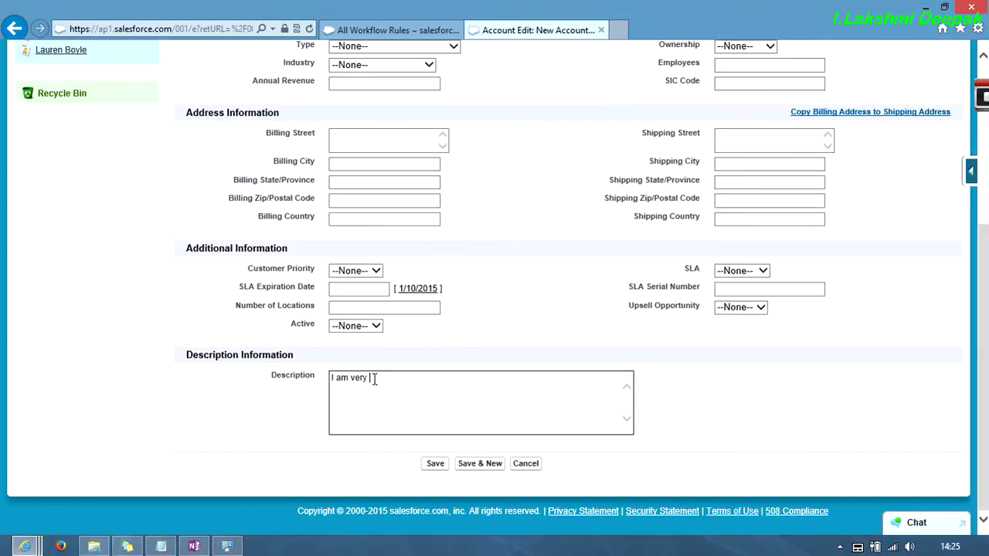
left_click(440, 462)
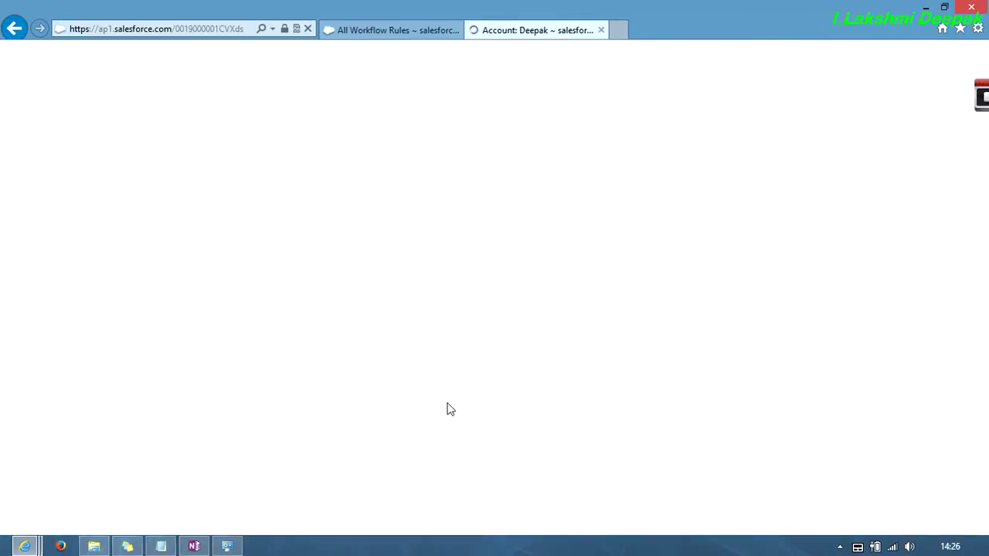
- Scroll to the new account's Description to confirm it now reads 'My filed is updated'
scroll(366, 392, "down", 3)
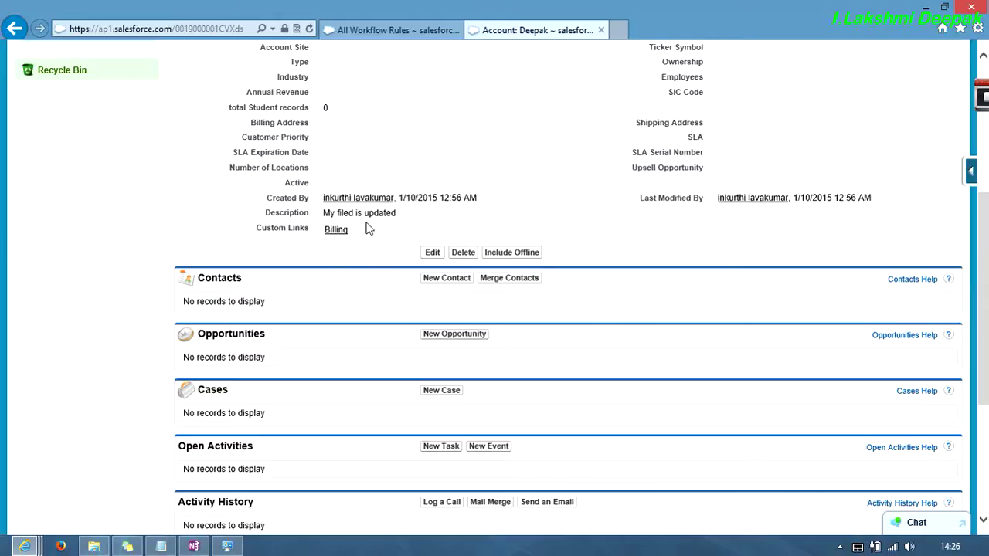
scroll(369, 227, "up", 4)
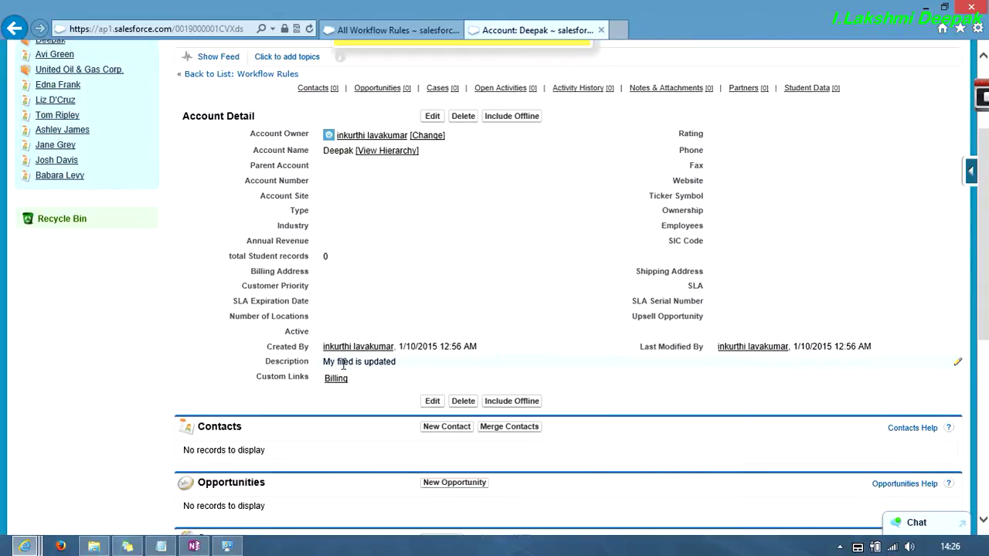
scroll(371, 361, "up", 2)
- Edit the test account's Description to 'My felt bad about it' and save it
left_click(433, 194)
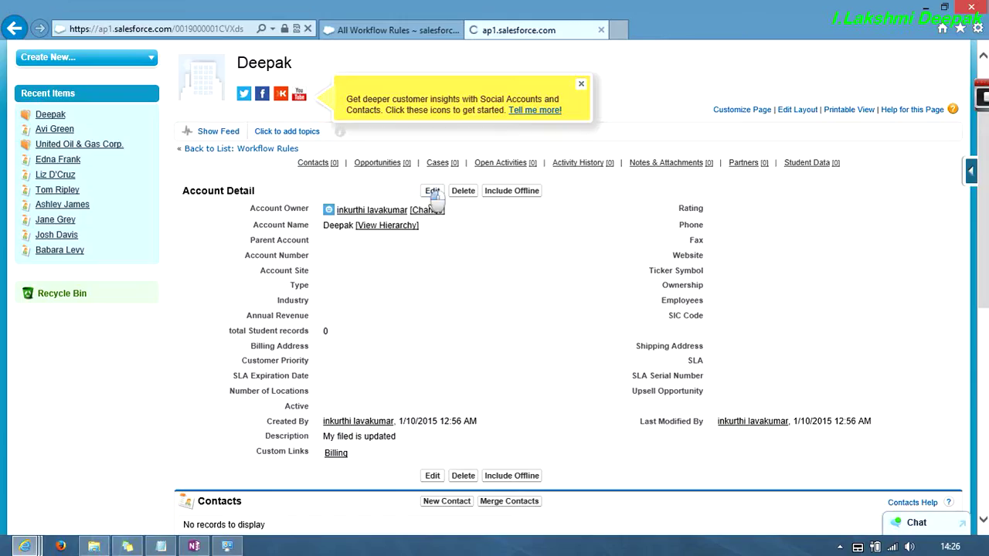
scroll(397, 410, "down", 4)
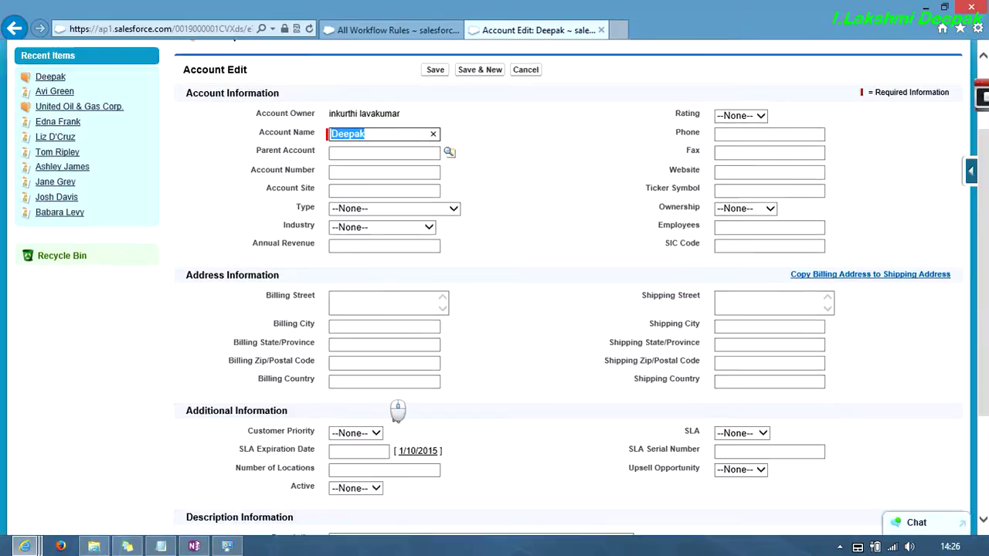
left_click(417, 380)
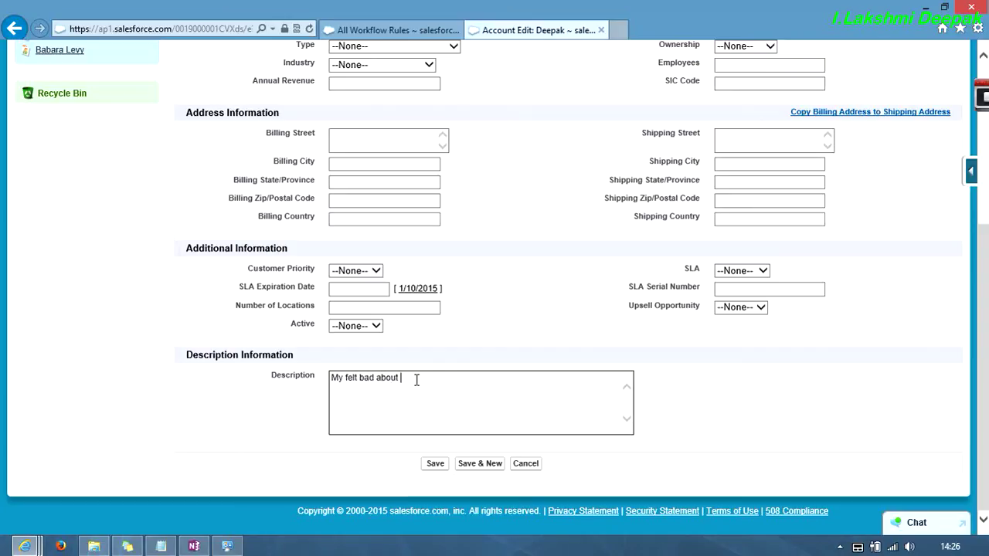
left_click(433, 463)
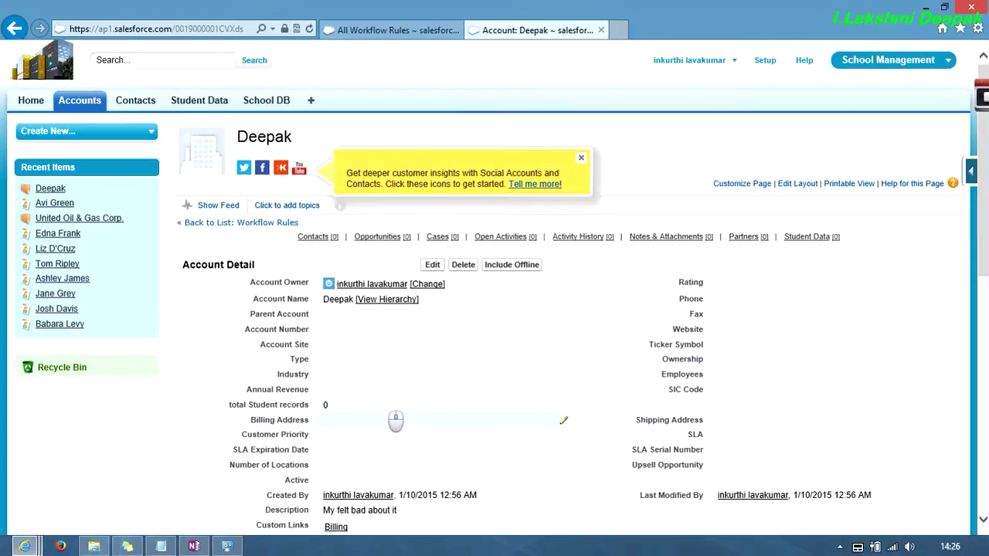
scroll(376, 471, "down", 5)
scroll(358, 259, "up", 2)
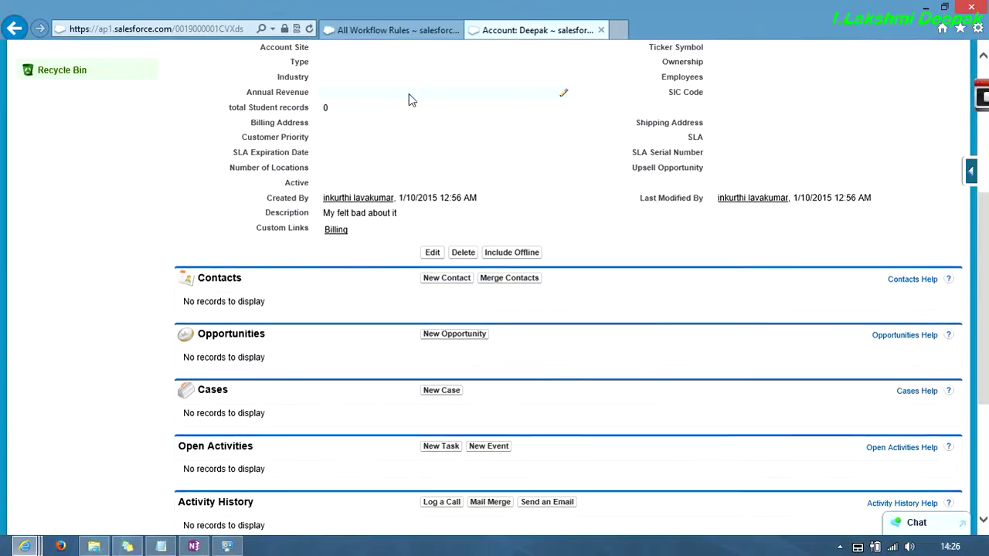
scroll(371, 204, "up", 1)
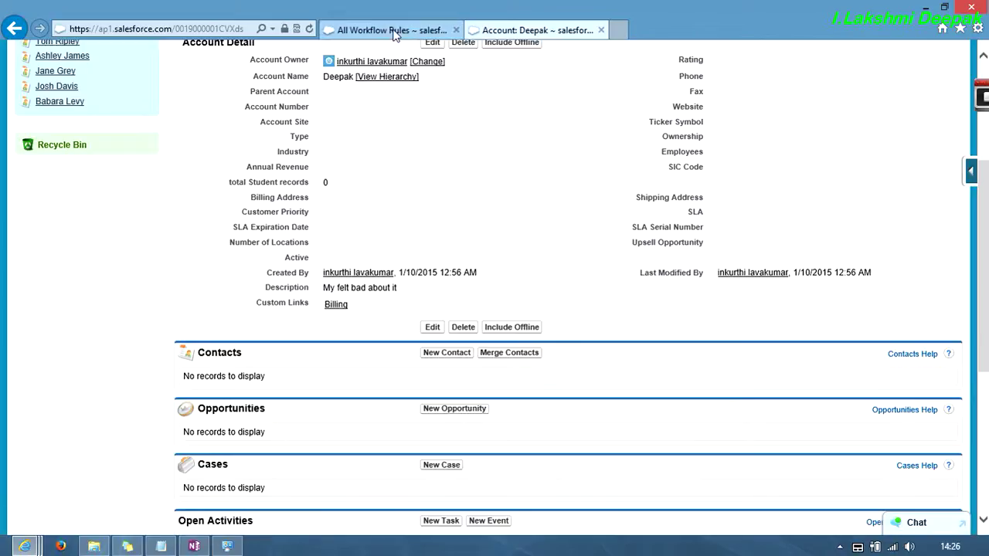
- Set My first workflow to evaluate when created and every time it's edited, and save
left_click(397, 31)
left_click(192, 327)
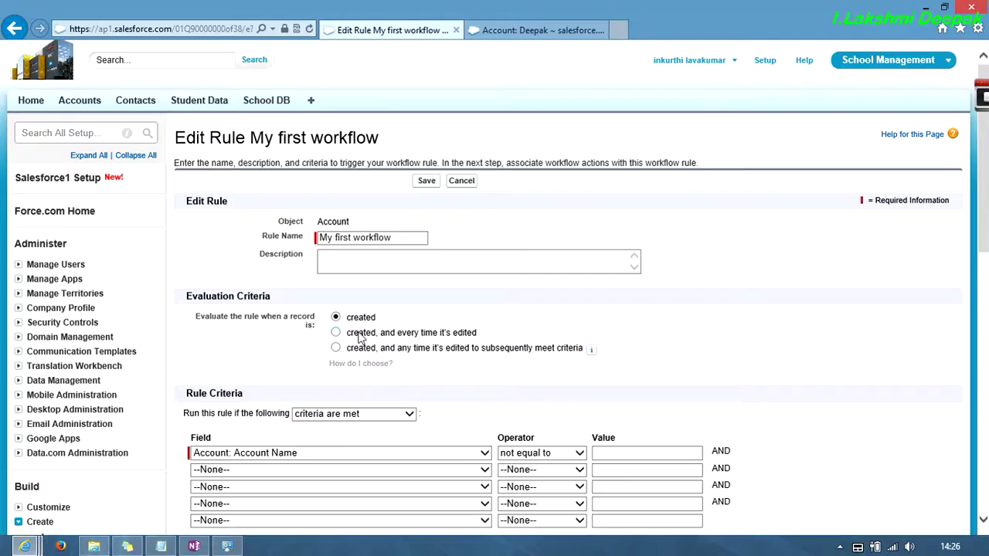
left_click(337, 333)
left_click(426, 182)
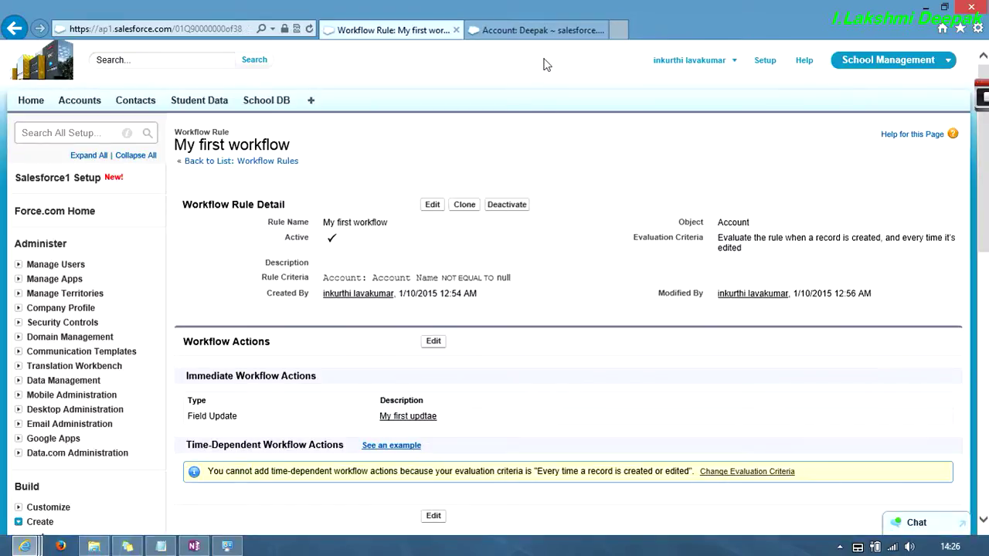
- Create and save a second test account with description 'I am glad to here'
left_click(549, 31)
scroll(375, 247, "up", 3)
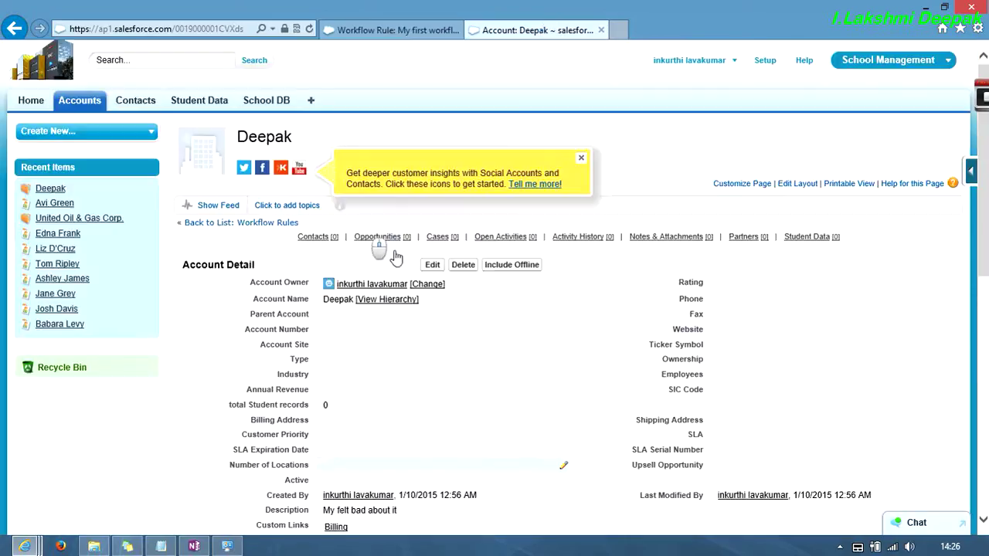
left_click(92, 107)
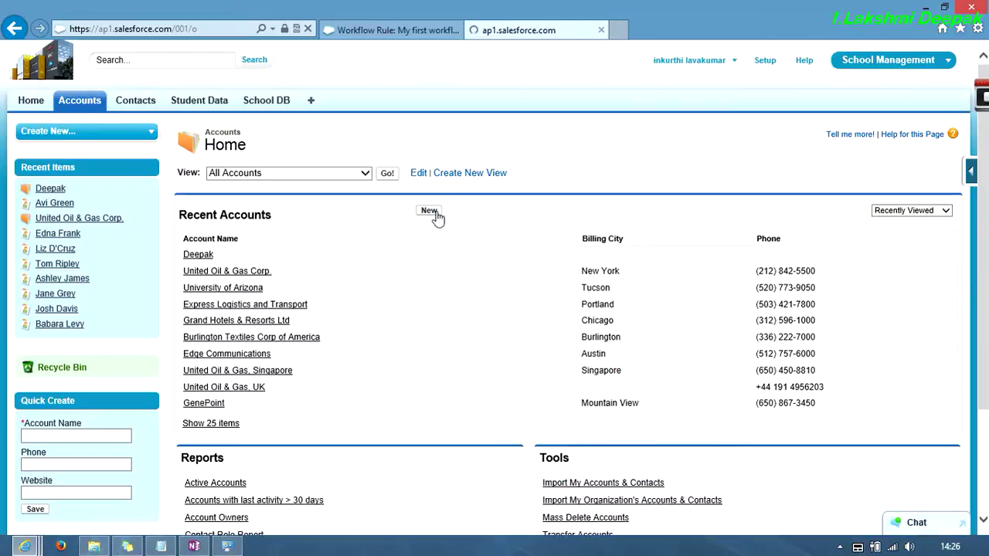
left_click(432, 213)
left_click(366, 245)
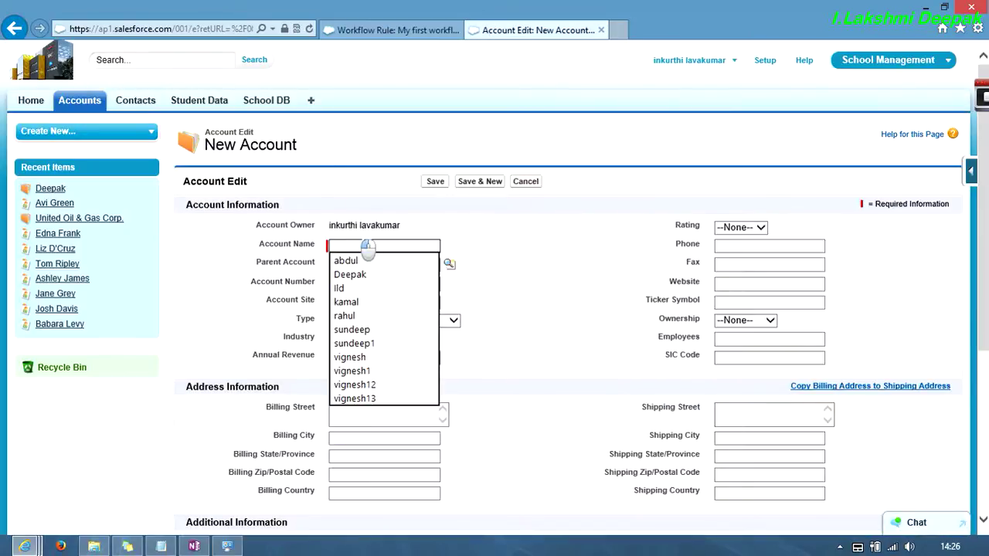
type("Vasavi")
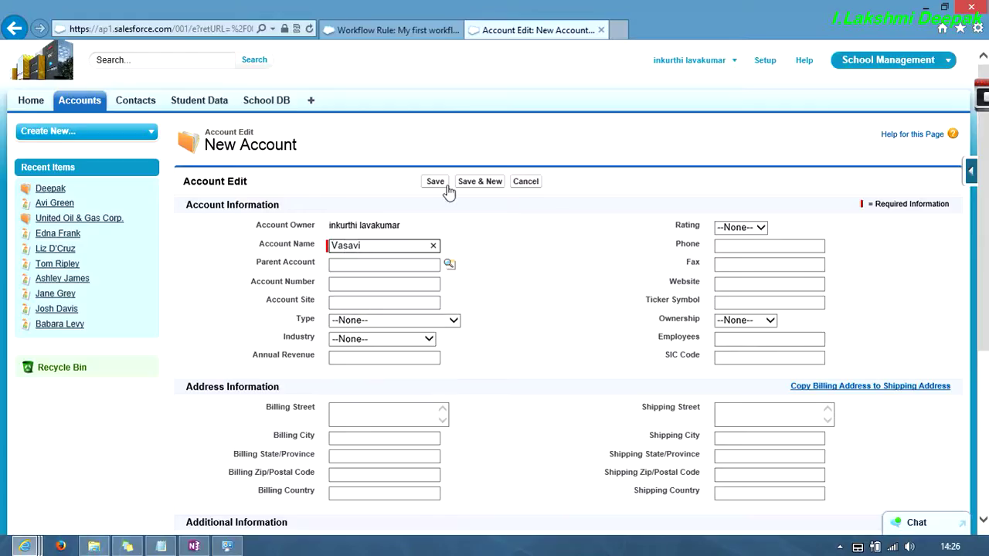
scroll(444, 209, "down", 3)
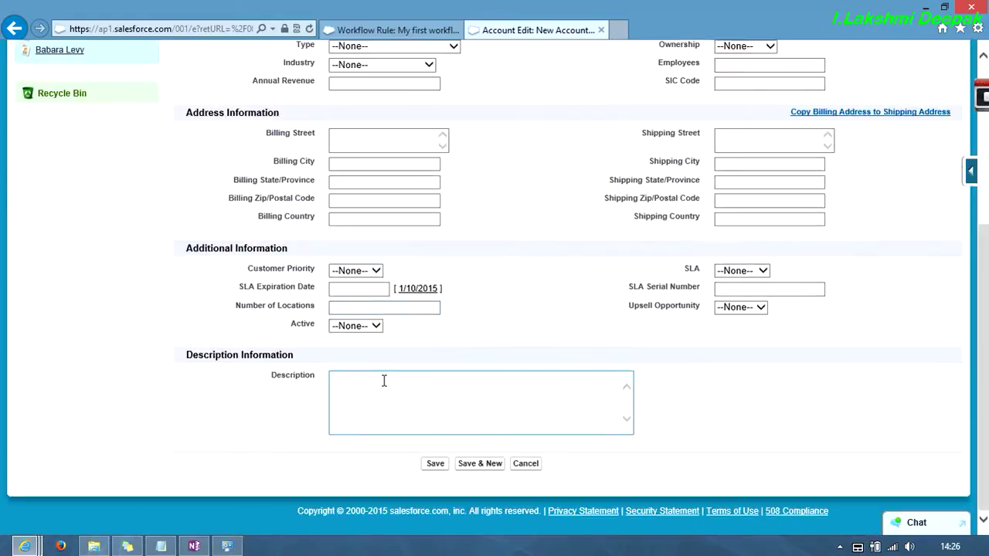
left_click(381, 388)
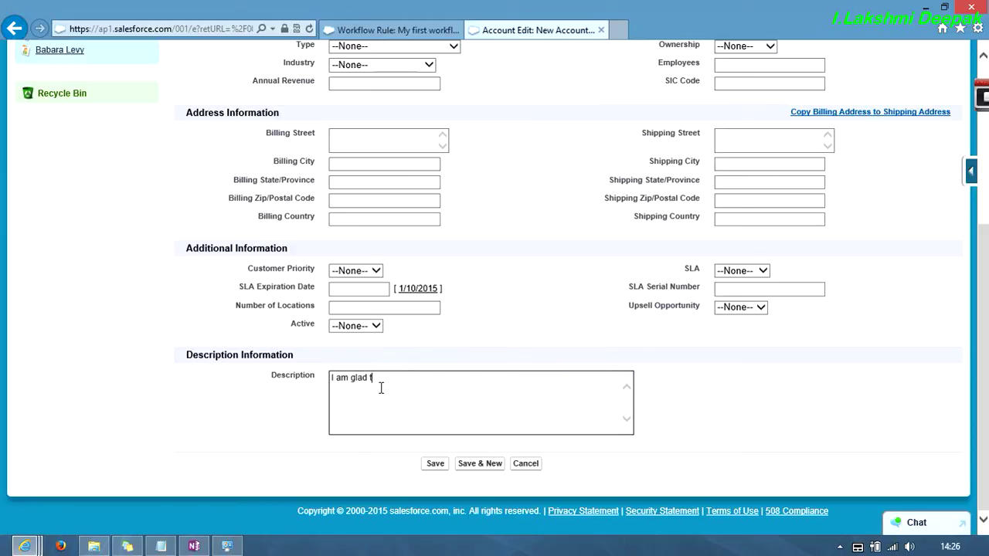
left_click(435, 463)
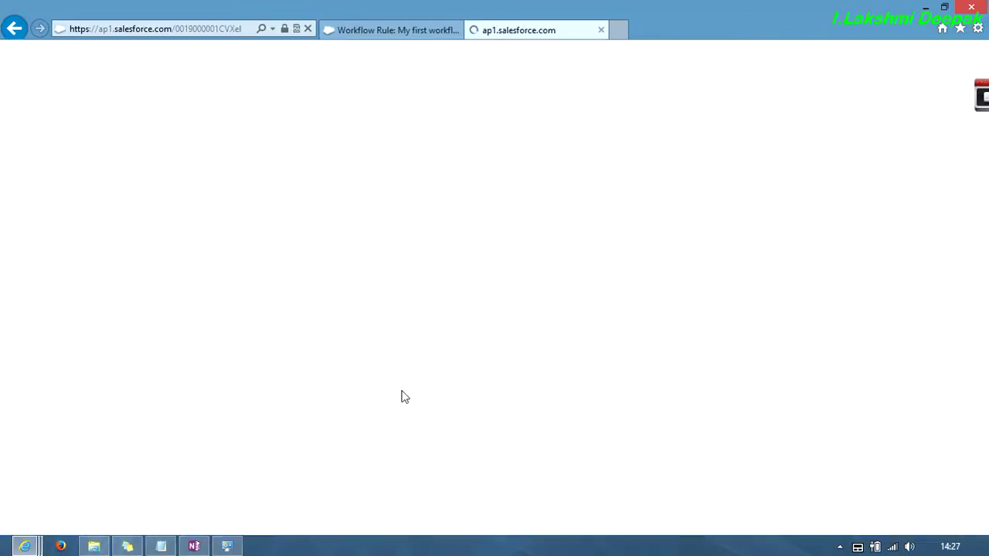
- Replace the second test account's description with a new sentence and save the account
scroll(395, 226, "up", 5)
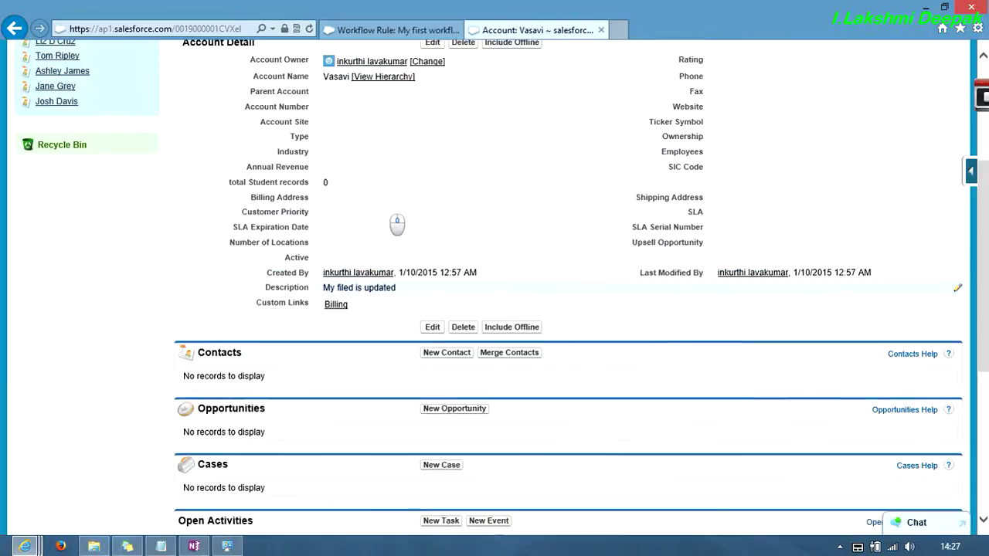
left_click(434, 266)
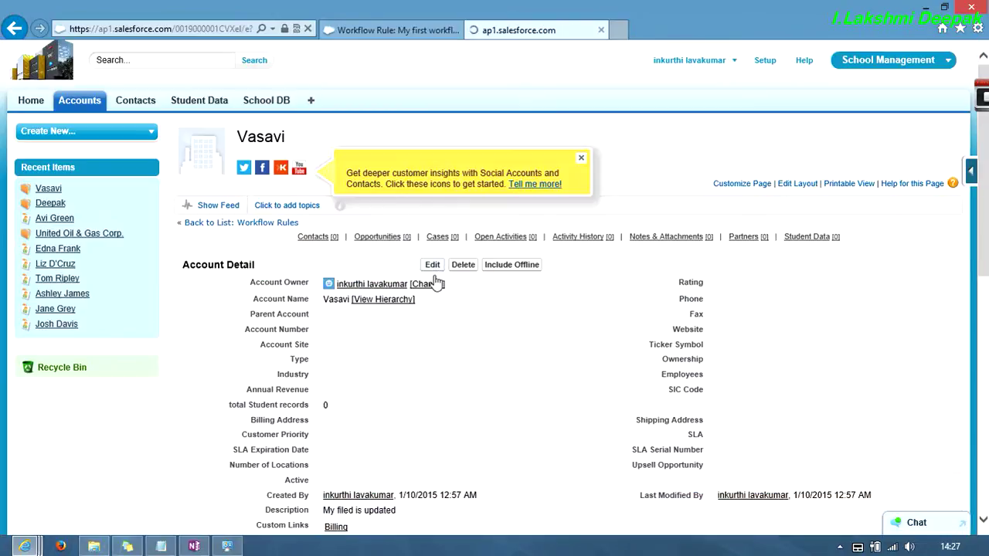
scroll(412, 309, "down", 5)
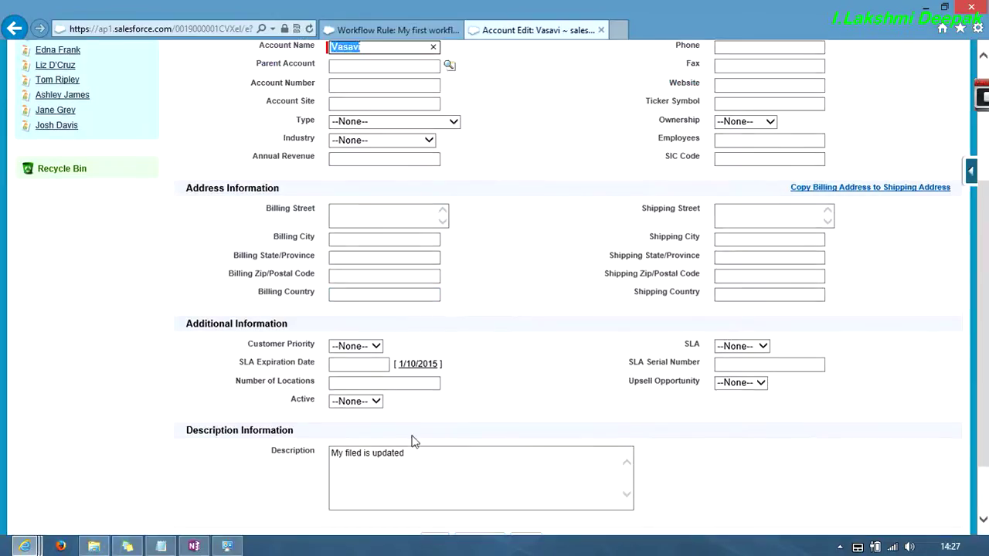
left_click(420, 457)
left_click_drag(420, 458, 291, 457)
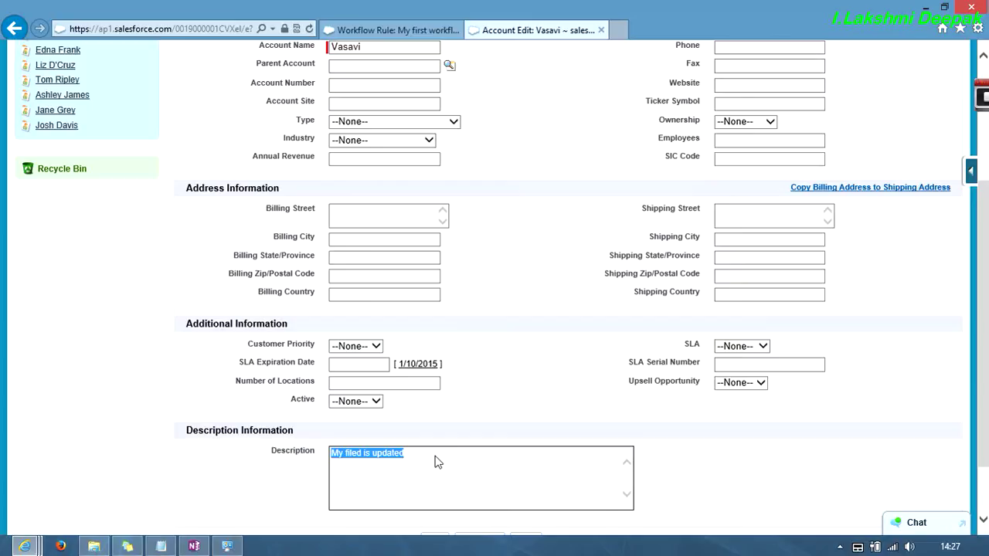
type("when")
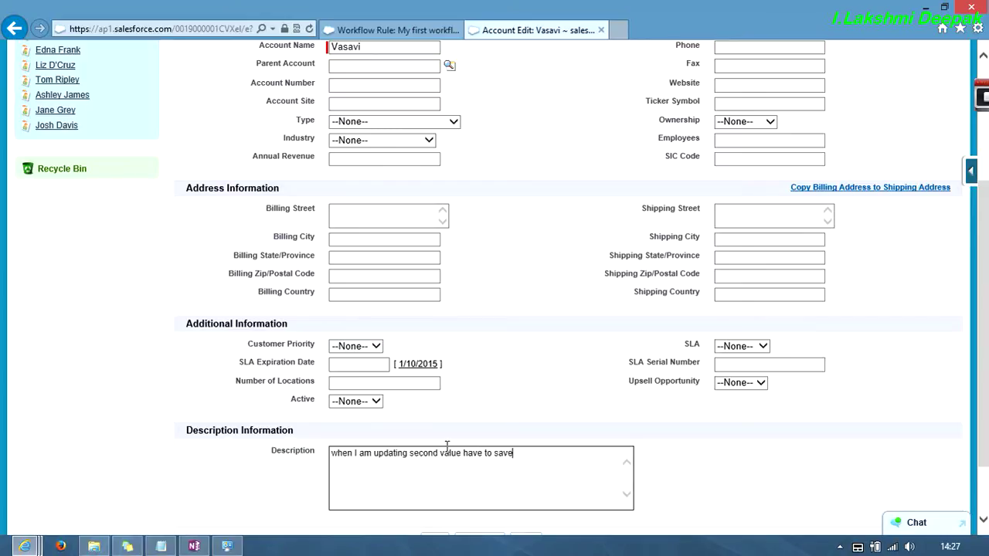
scroll(447, 447, "down", 1)
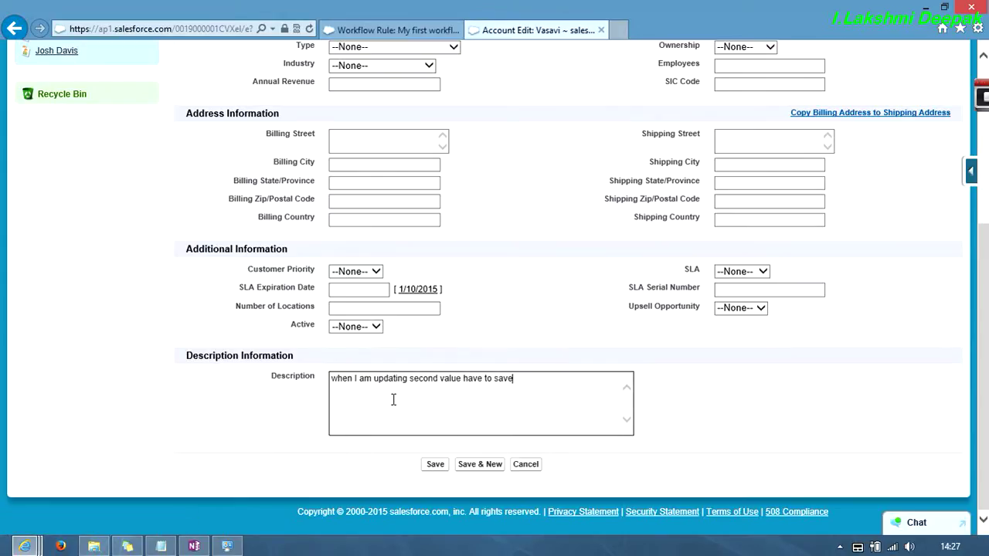
left_click(435, 464)
scroll(410, 309, "down", 2)
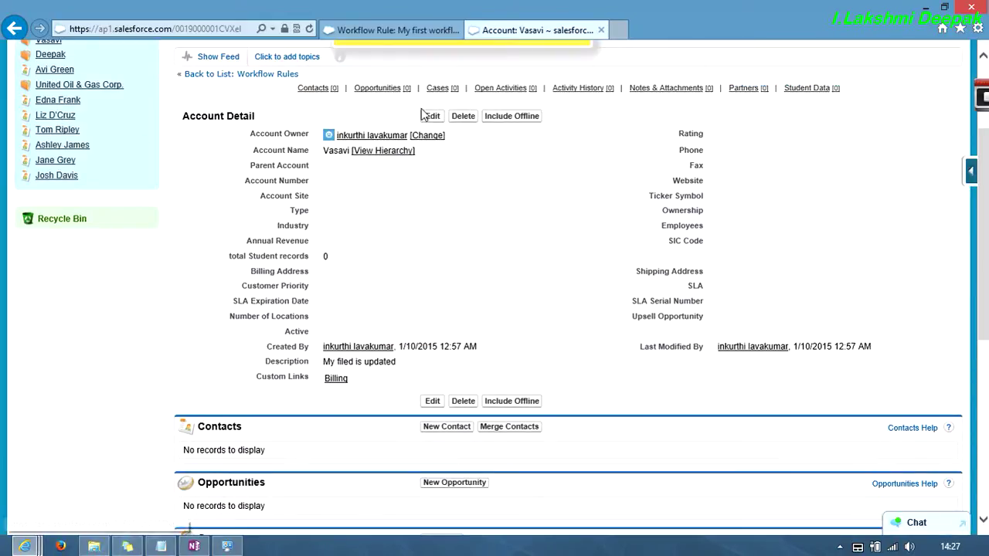
- Set My first workflow to evaluate when created and when edits subsequently meet criteria
left_click(392, 31)
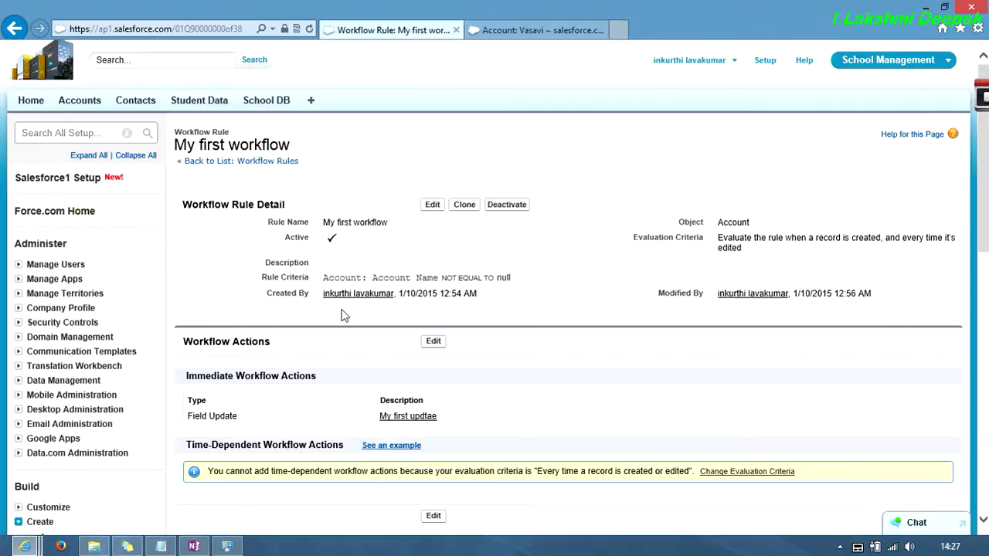
left_click(513, 32)
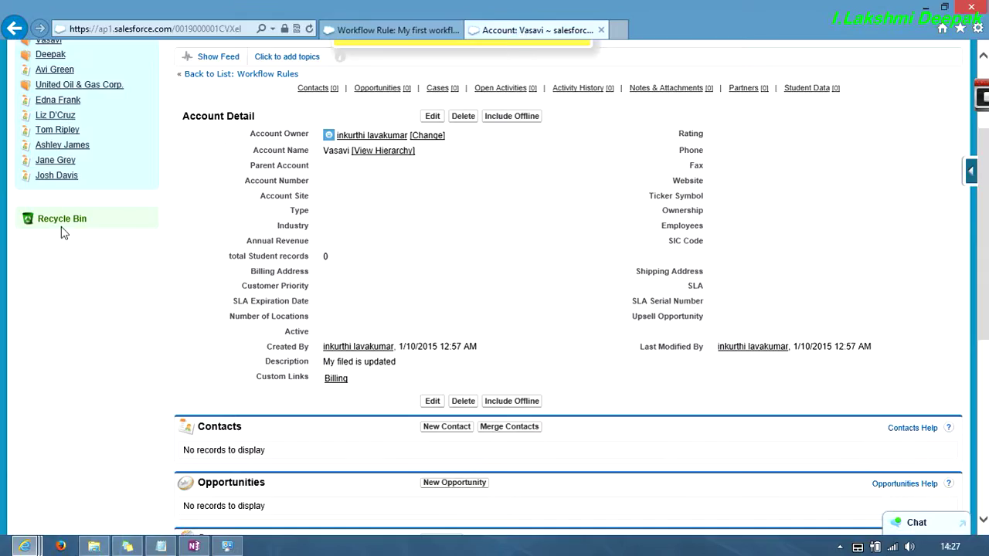
scroll(66, 193, "up", 3)
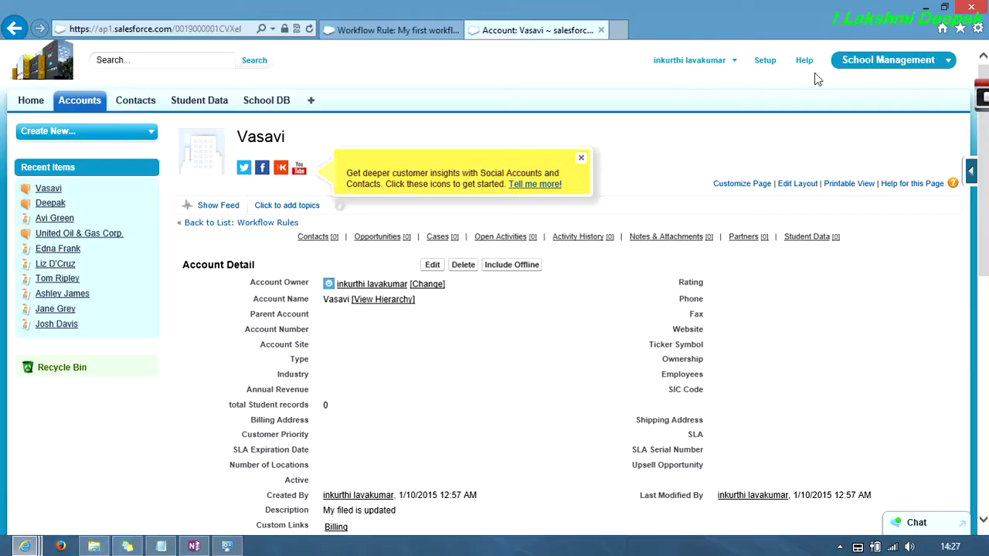
left_click(768, 65)
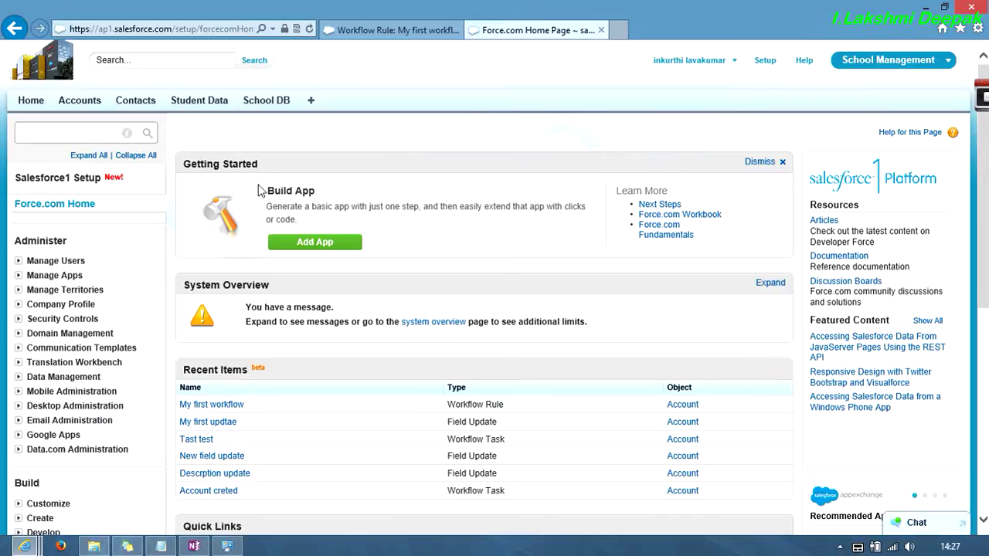
left_click(390, 31)
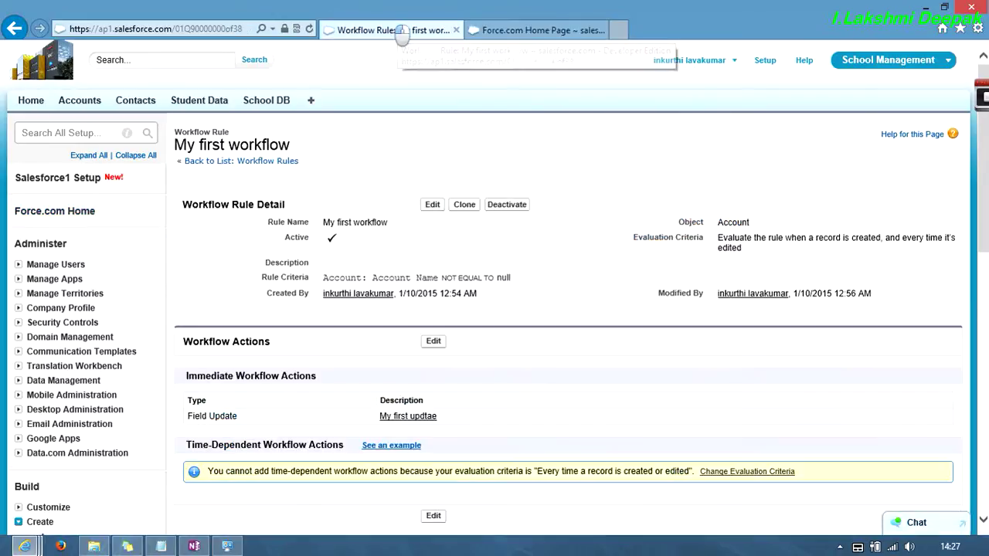
left_click(431, 207)
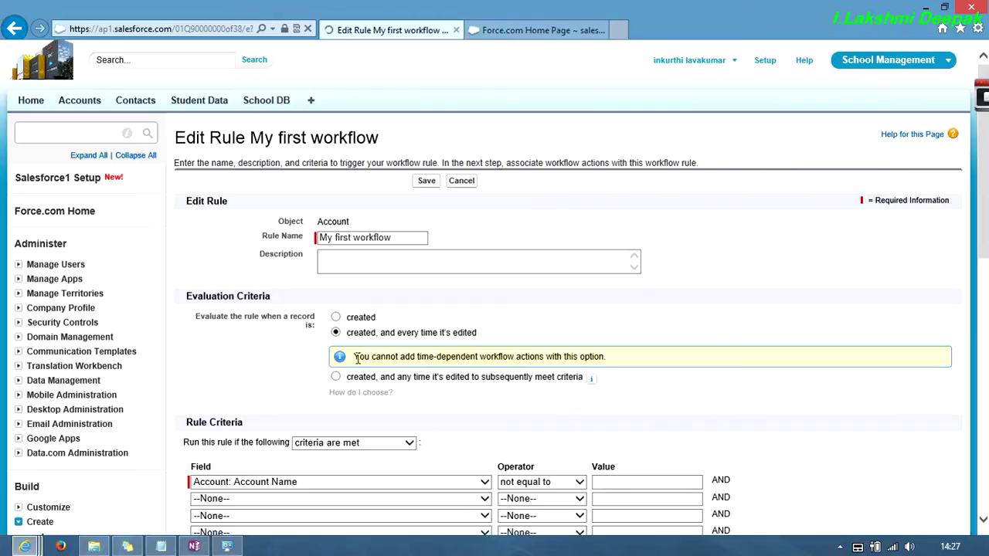
left_click(336, 377)
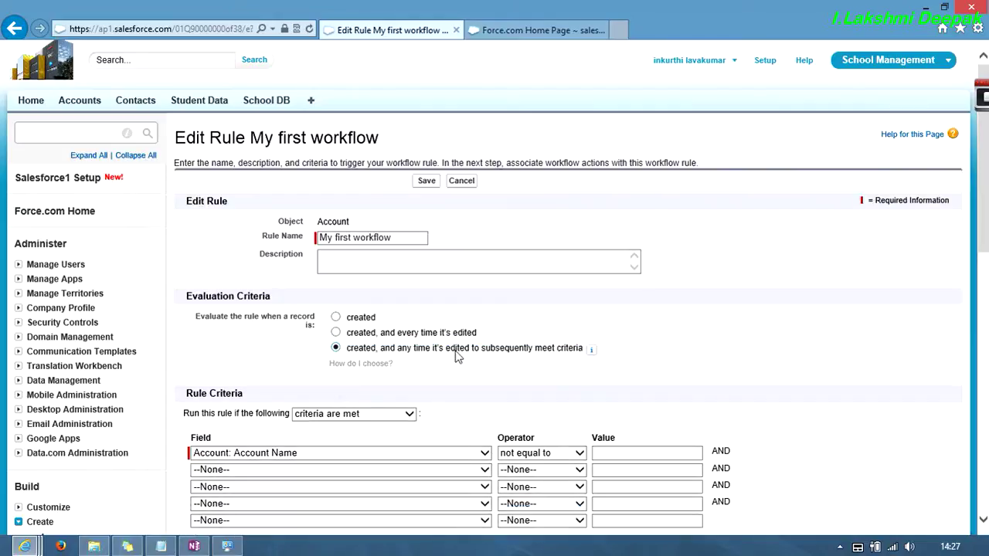
scroll(463, 355, "down", 4)
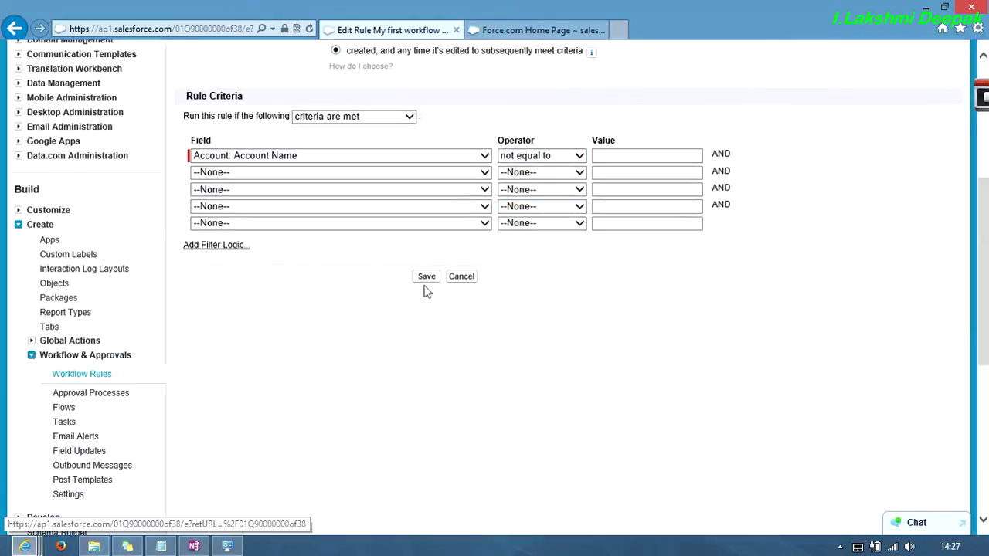
left_click(426, 276)
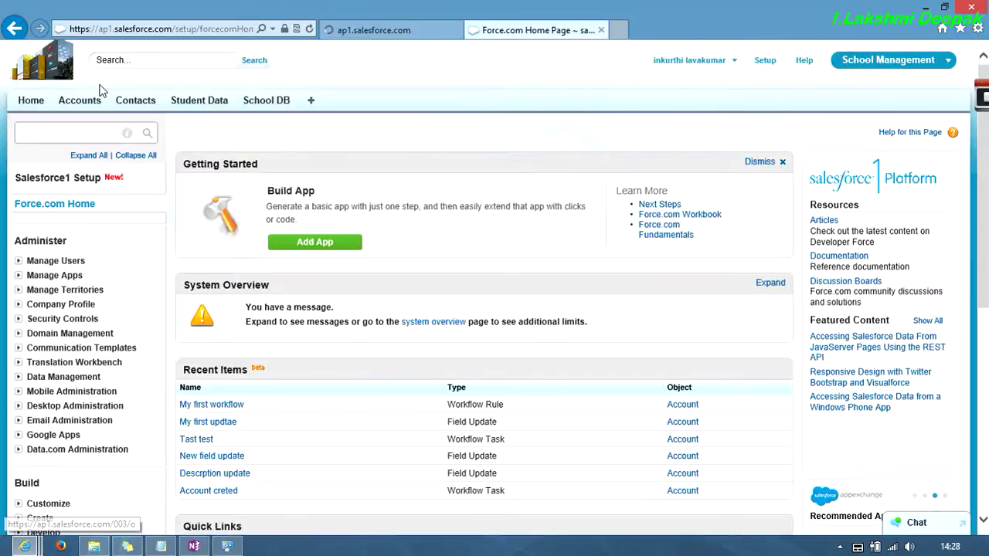
- Create and save a third test account with a name and a short description
left_click(80, 99)
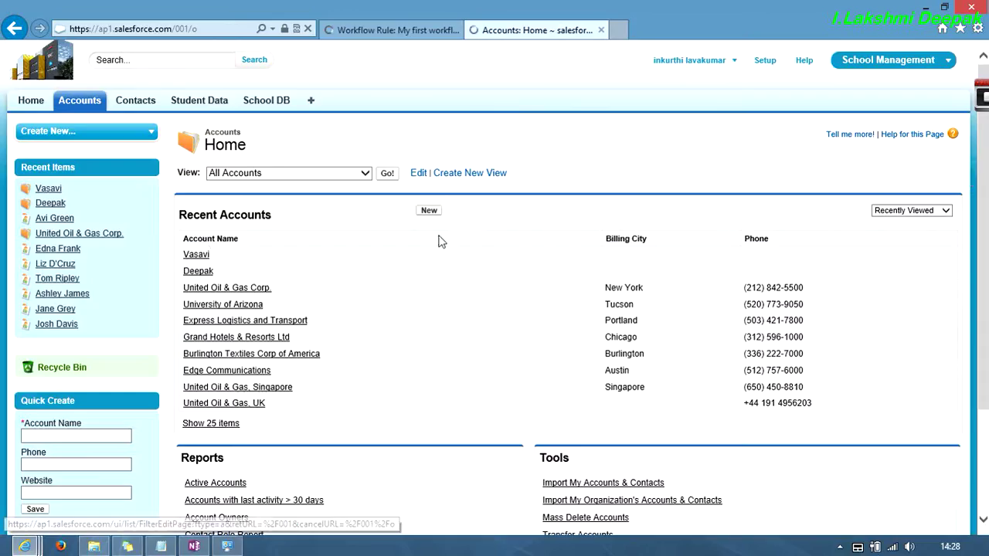
left_click(431, 212)
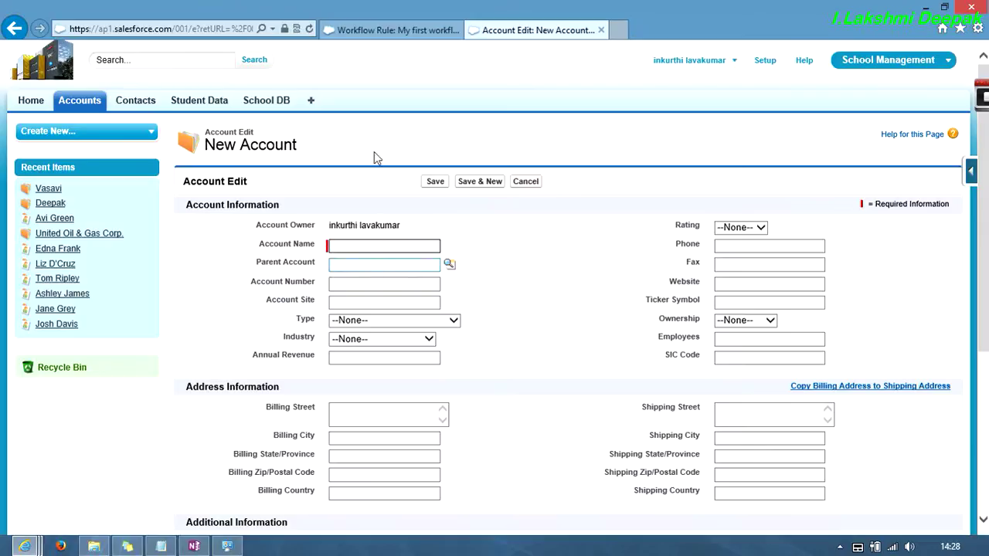
left_click(372, 247)
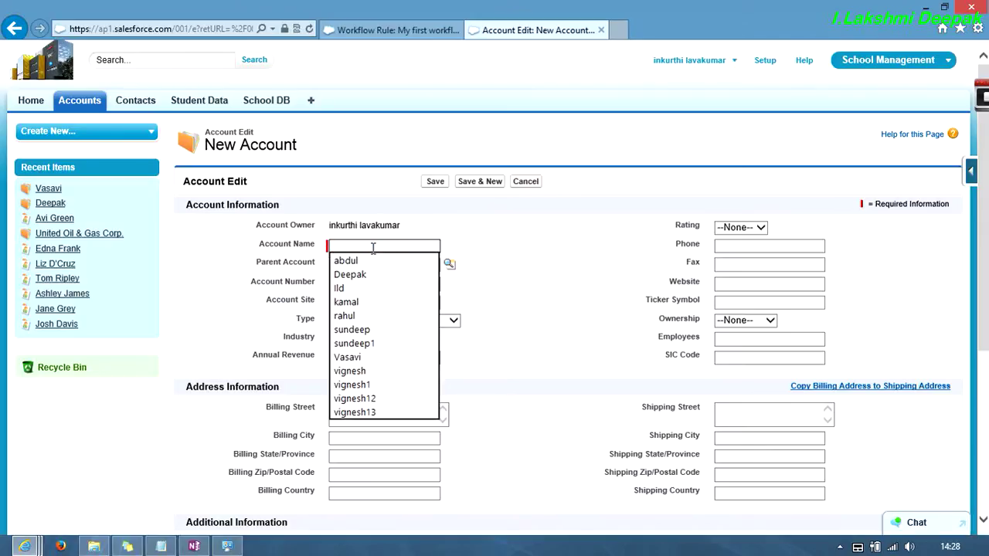
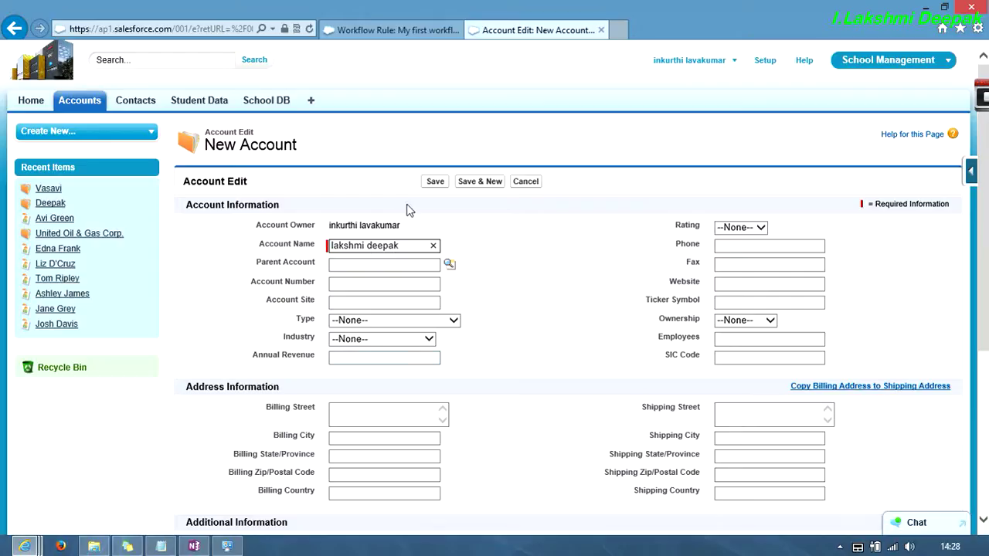
scroll(424, 358, "down", 3)
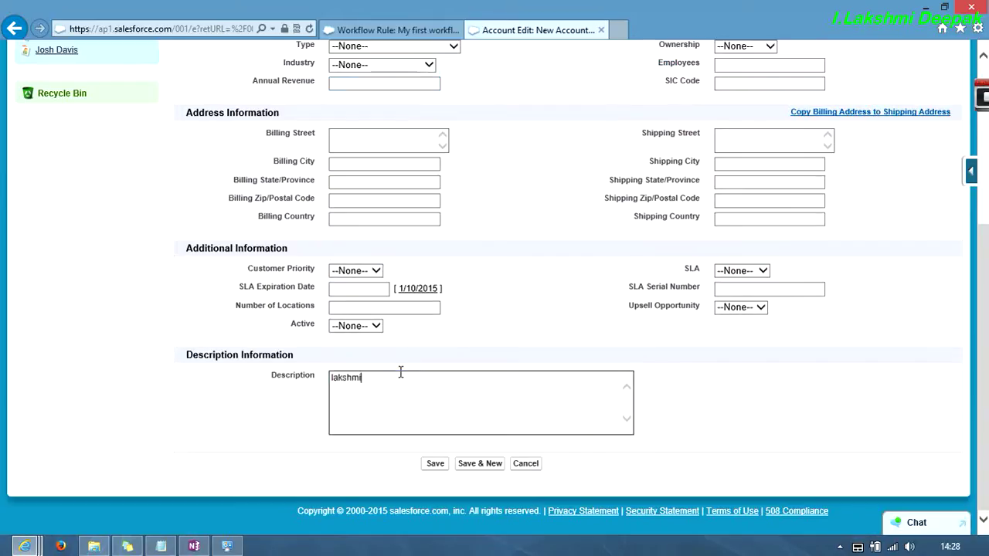
key("ctrl+a")
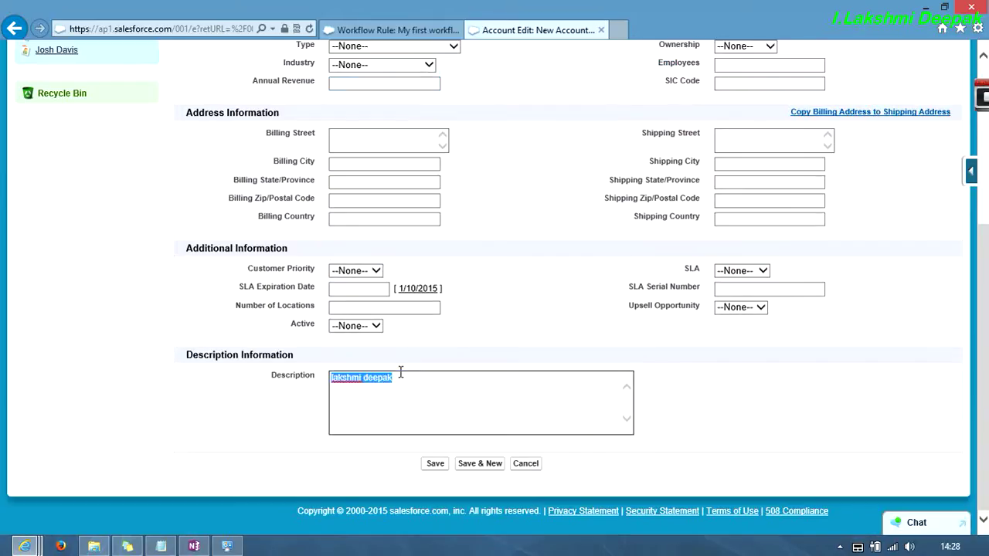
left_click(437, 465)
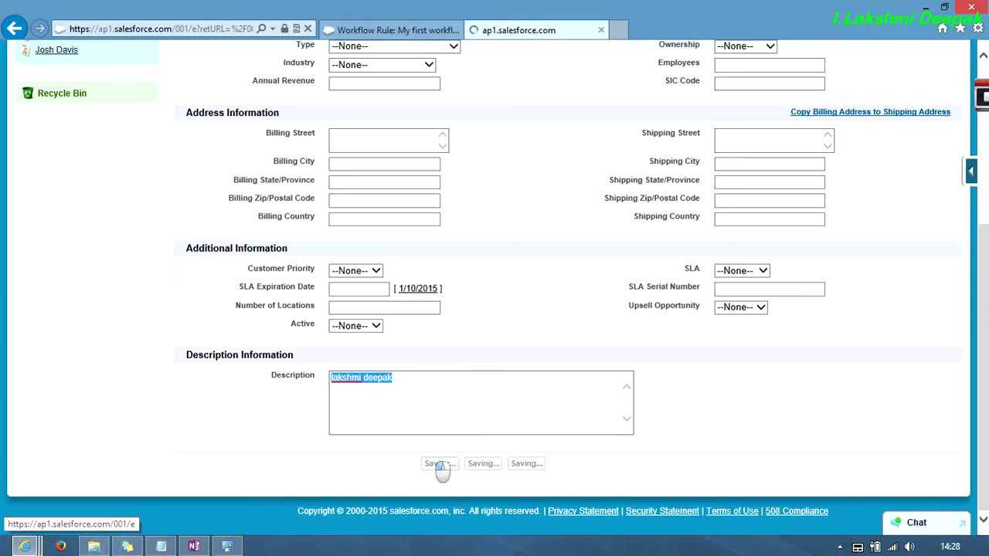
scroll(435, 452, "down", 5)
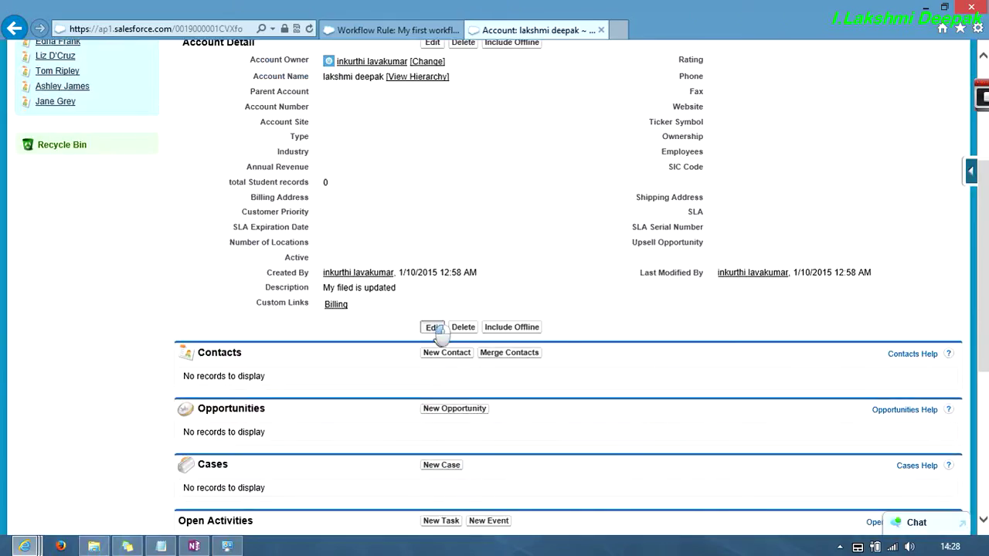
- Change the third account's Description to 'not thing', save it, then return to My first workflow
left_click(433, 327)
scroll(397, 347, "down", 4)
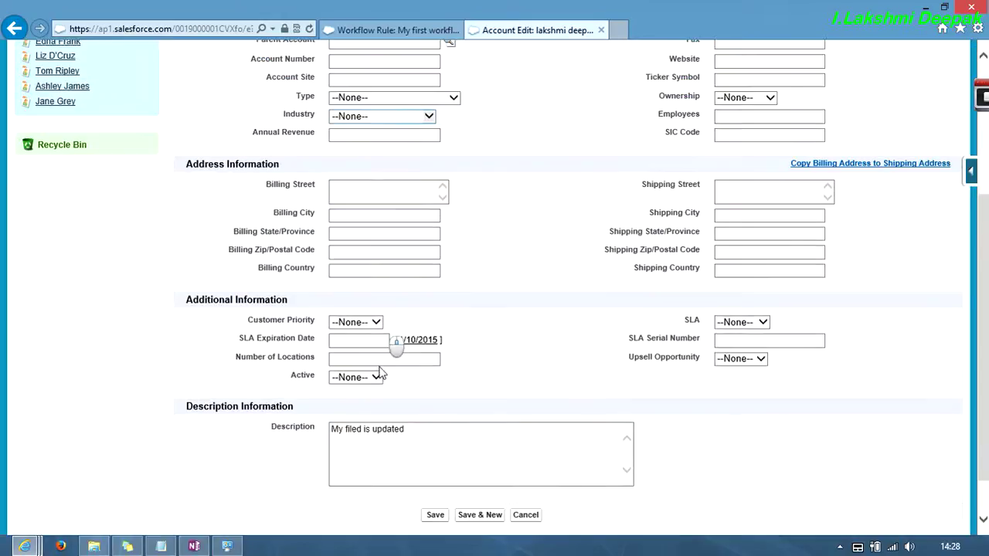
scroll(406, 181, "up", 3)
left_click(409, 198)
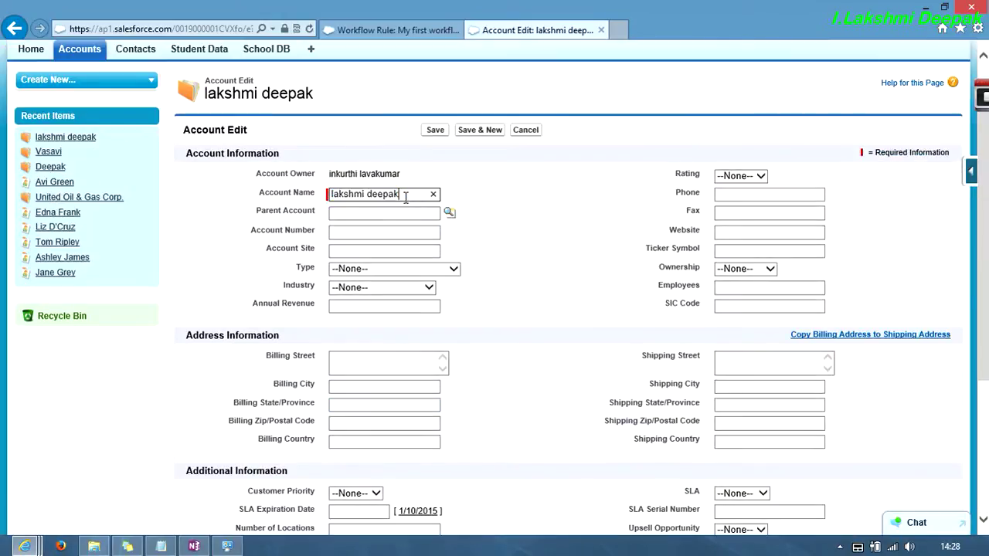
scroll(411, 291, "down", 3)
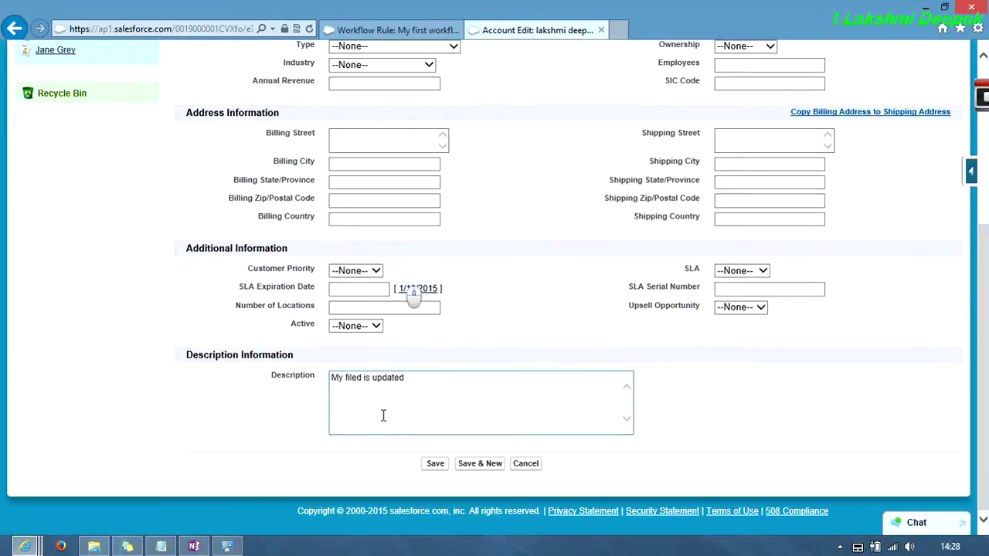
triple_click(419, 378)
type("not thing")
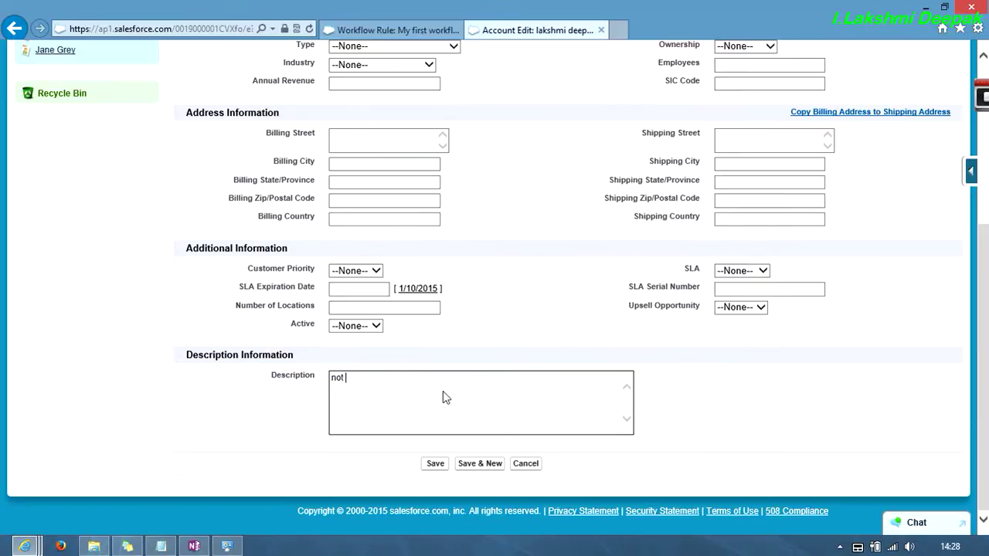
left_click(440, 465)
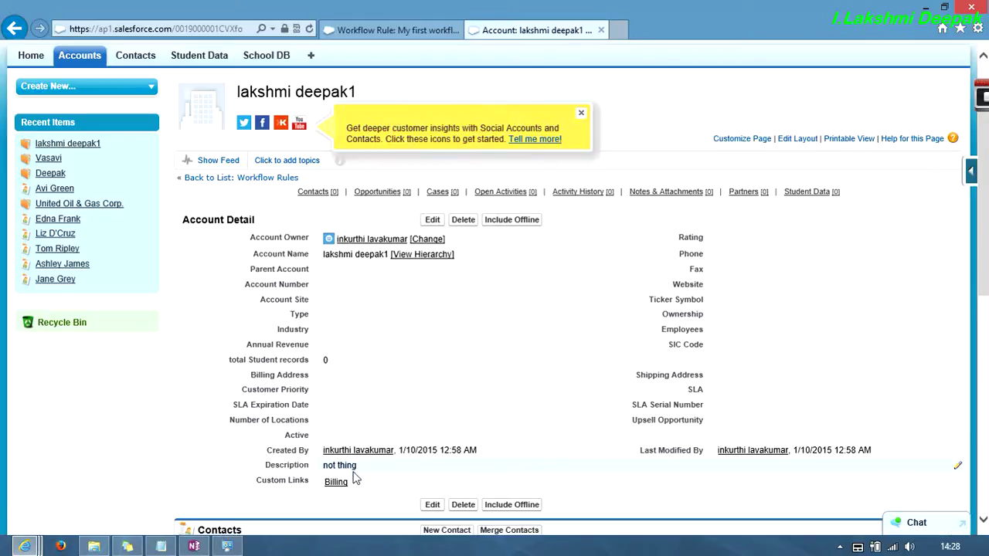
left_click(433, 221)
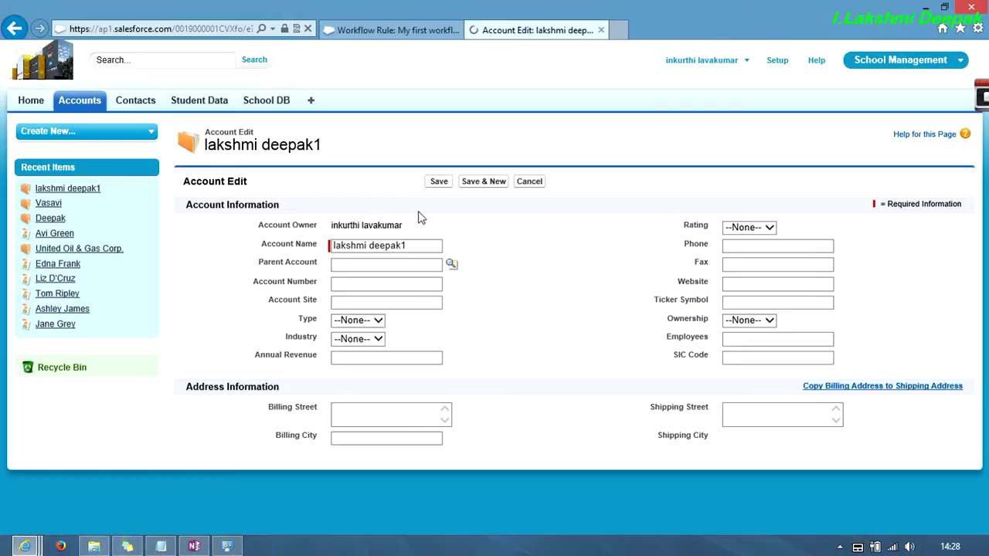
left_click(398, 29)
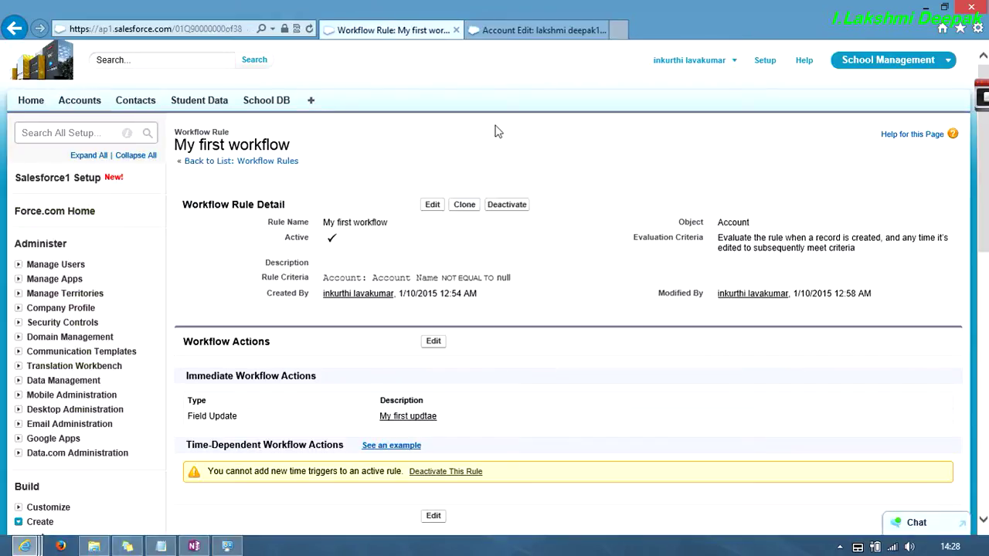
- Set My first workflow's evaluation criteria to 'created' only, save it, and return to the account edit form
left_click(514, 35)
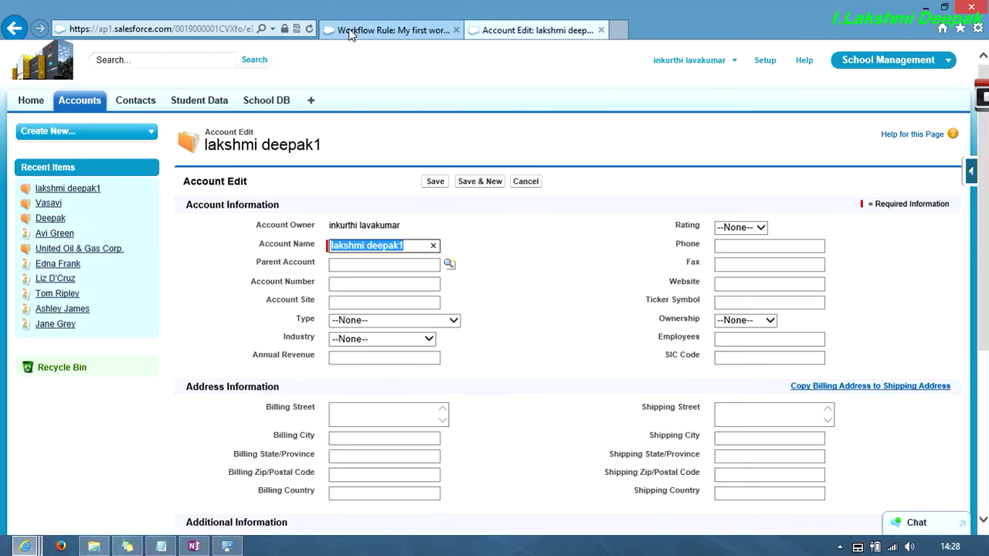
left_click(398, 30)
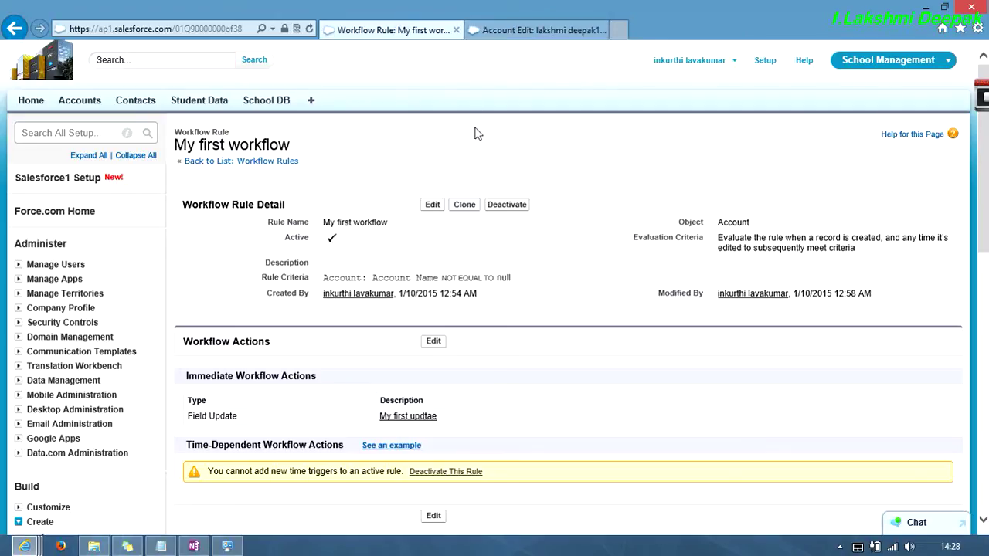
left_click(432, 204)
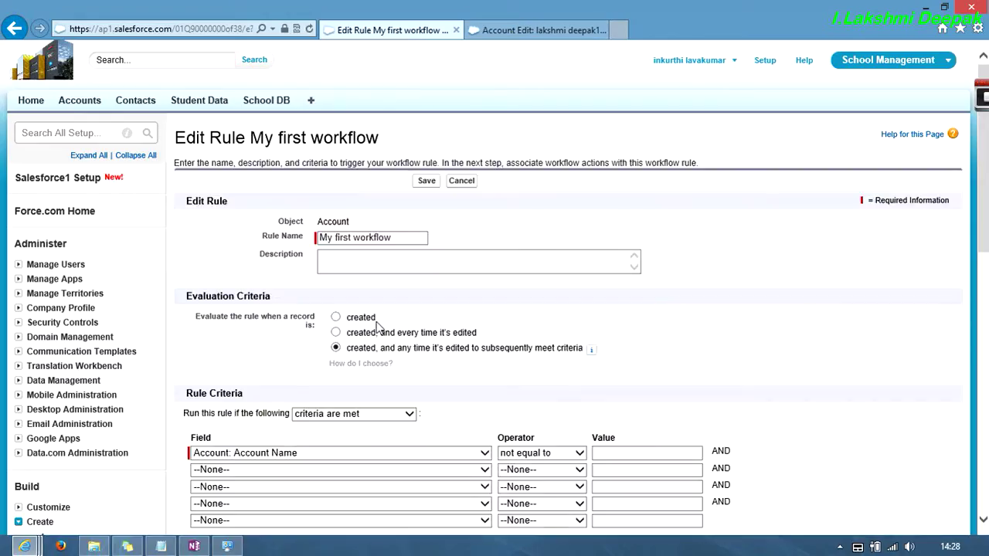
left_click(336, 319)
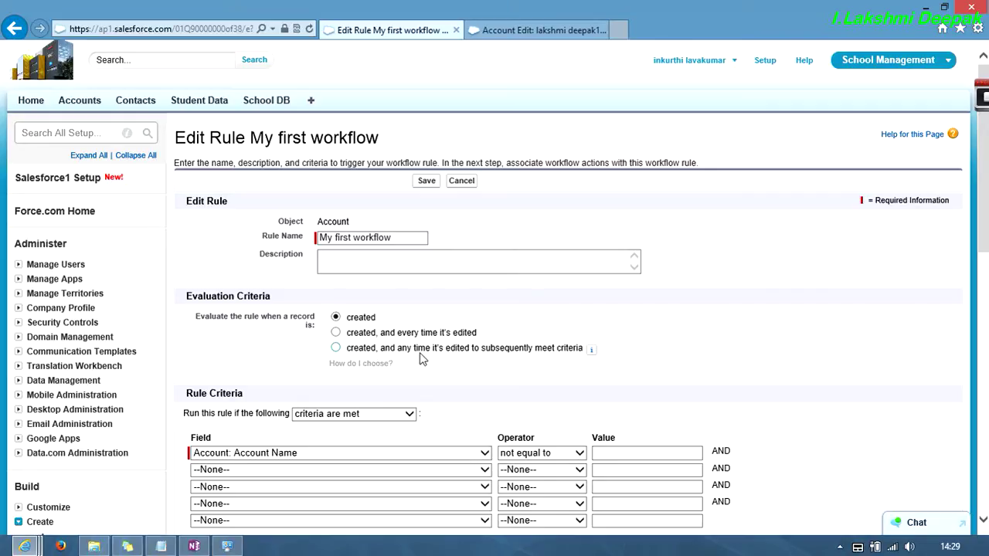
scroll(471, 353, "down", 3)
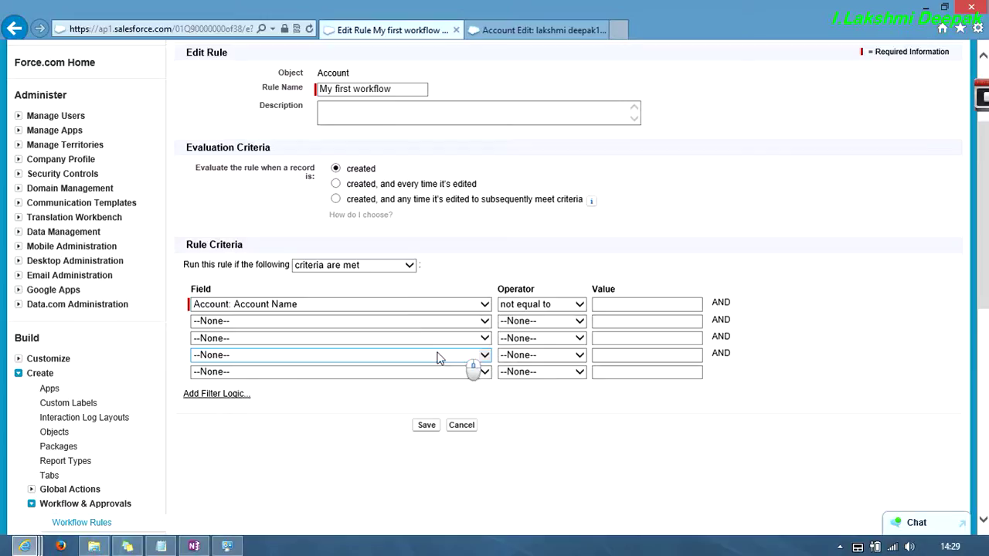
scroll(404, 293, "up", 3)
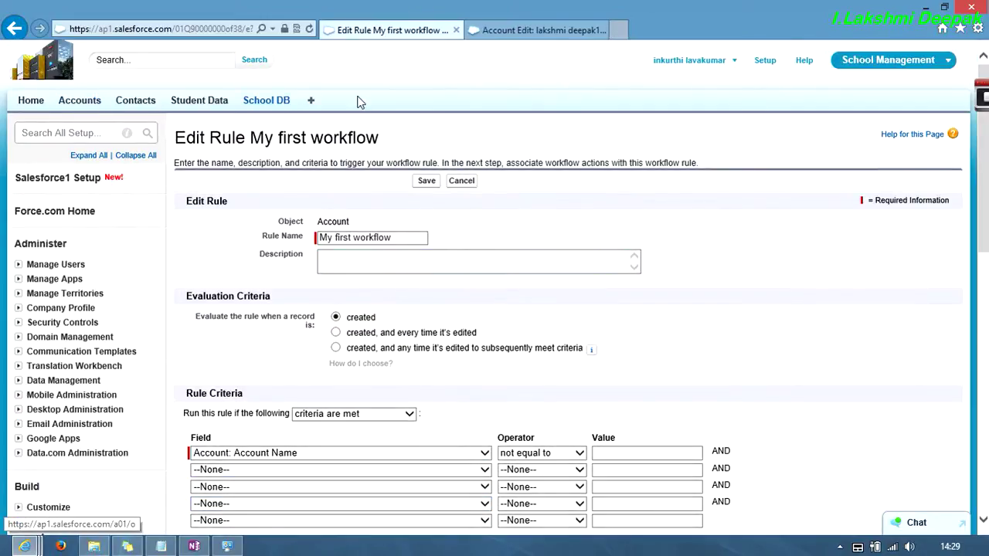
left_click(428, 183)
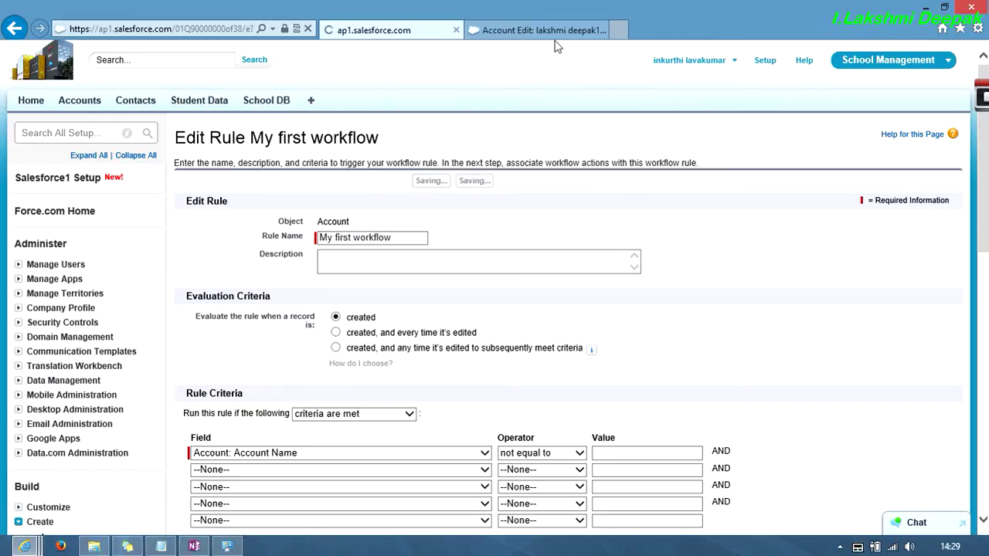
left_click(587, 35)
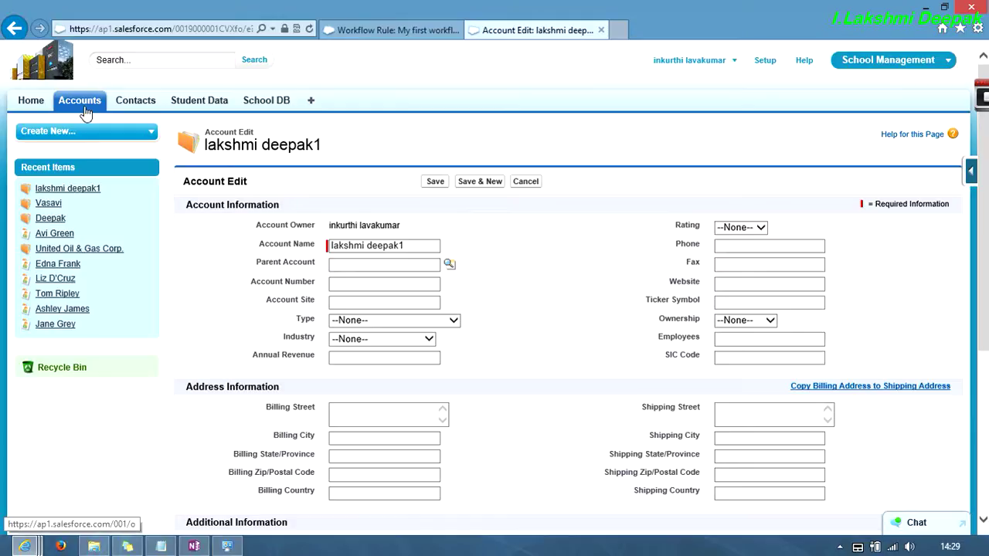
- Go back to My first workflow and open its workflow actions for editing
left_click(85, 103)
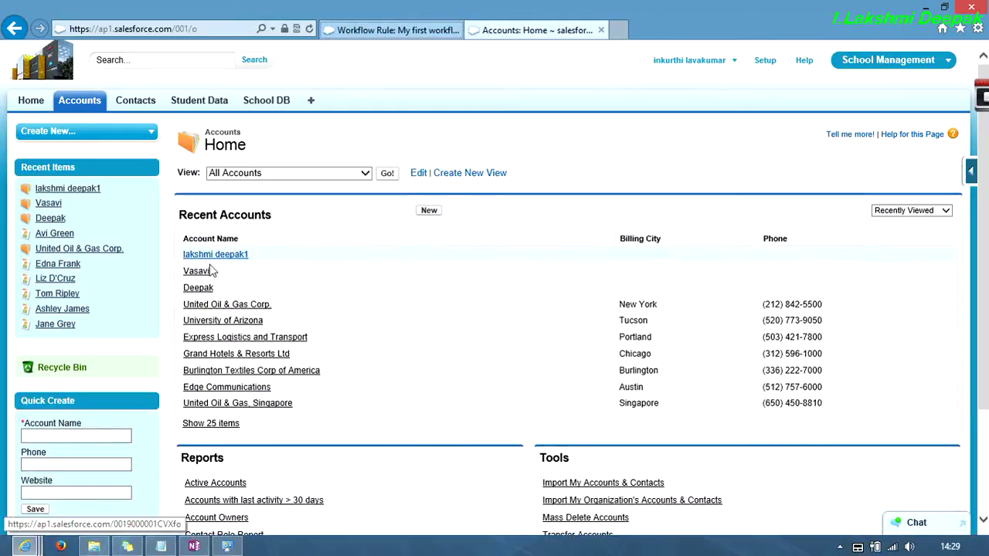
left_click(379, 31)
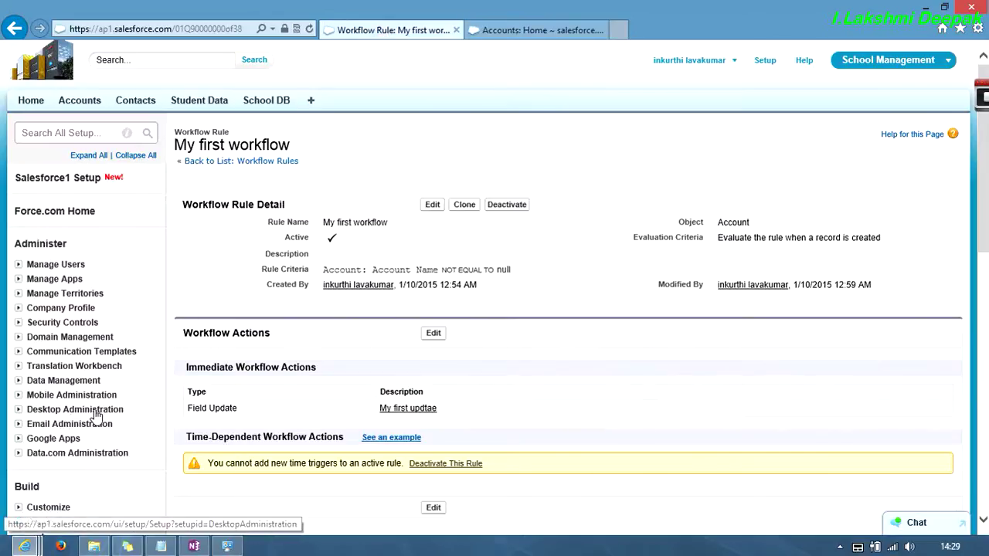
scroll(284, 276, "down", 3)
scroll(284, 276, "up", 3)
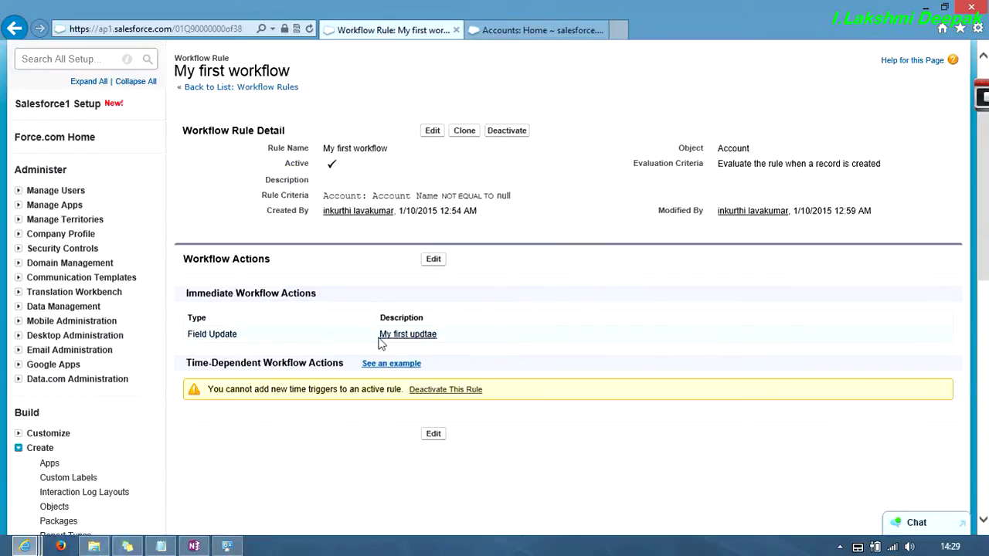
left_click(433, 259)
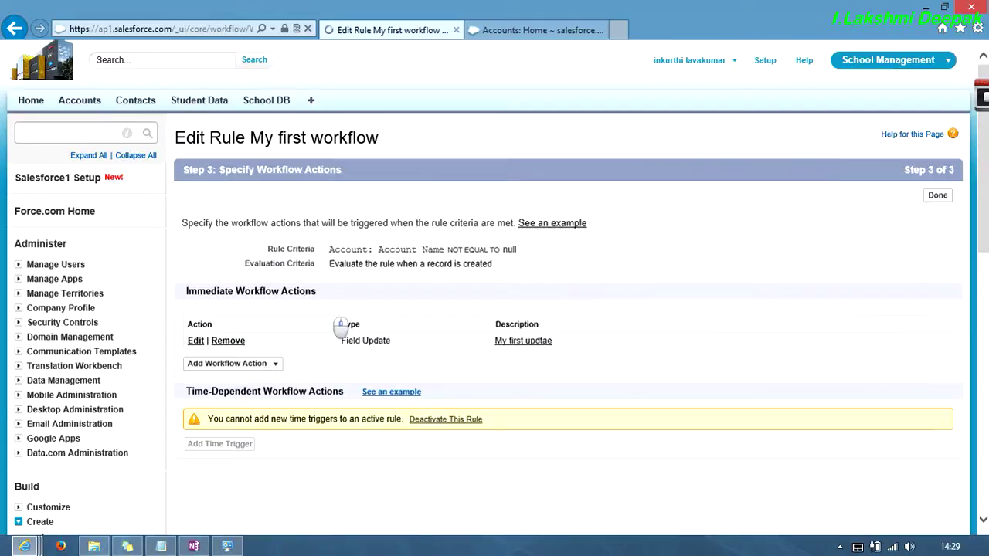
scroll(337, 325, "down", 1)
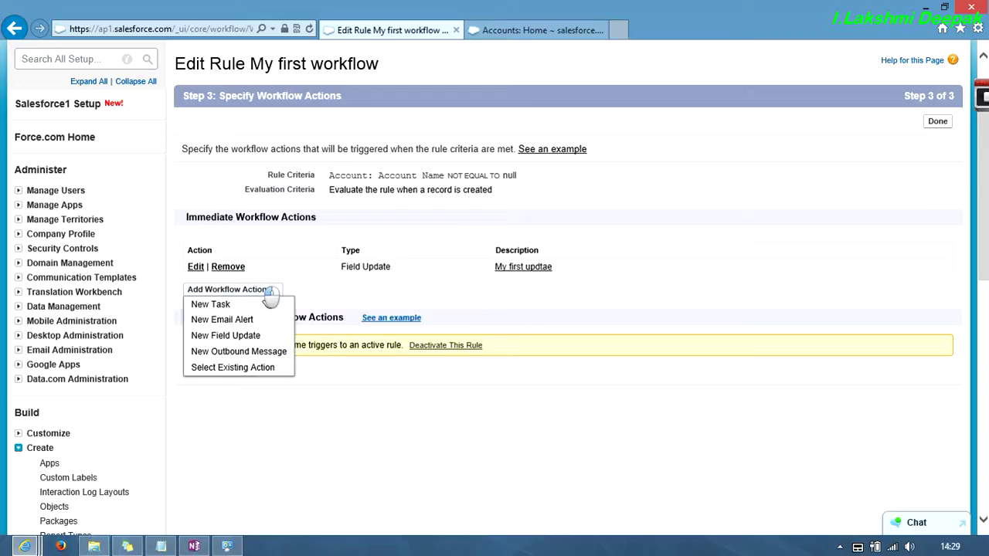
- Remove the My first updtae field update from the workflow's immediate actions
left_click(197, 268)
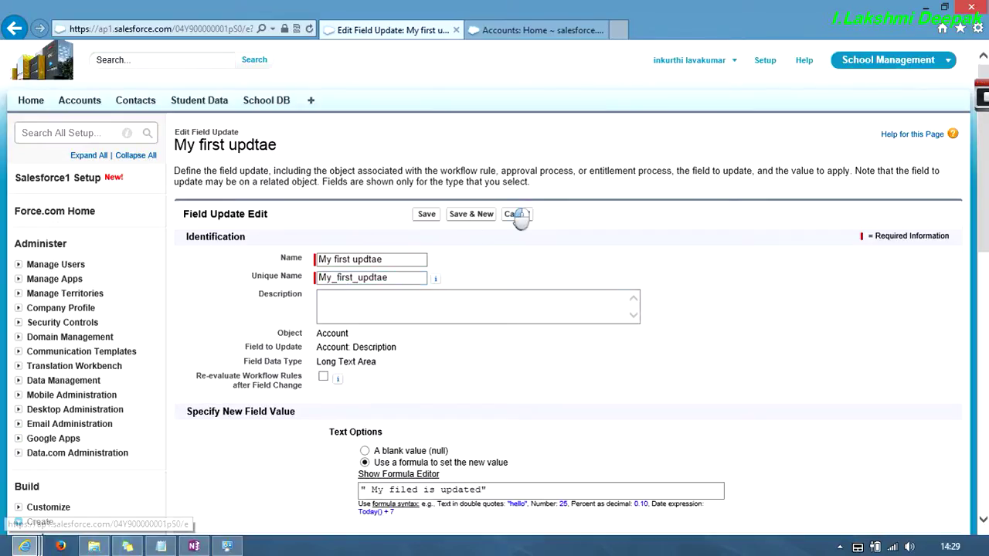
left_click(517, 214)
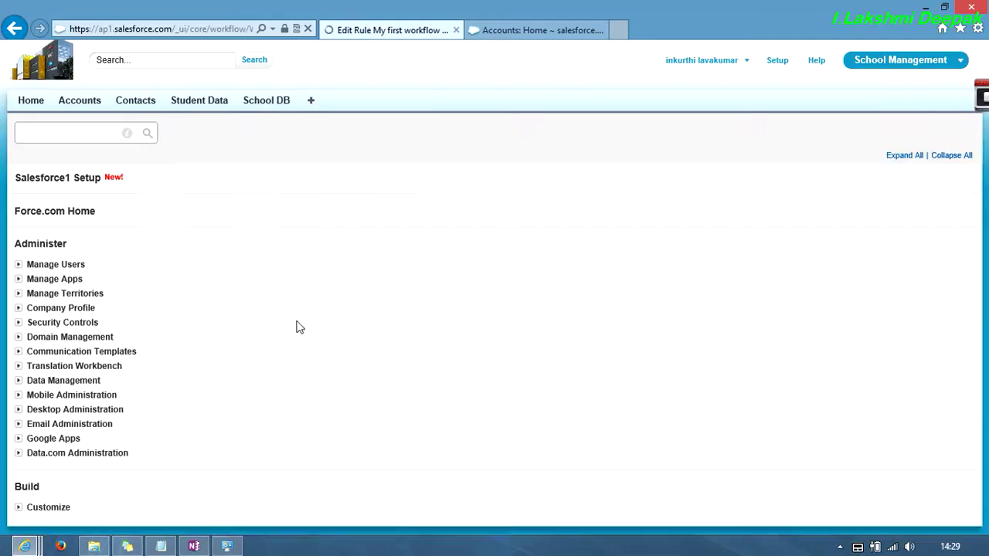
left_click(223, 341)
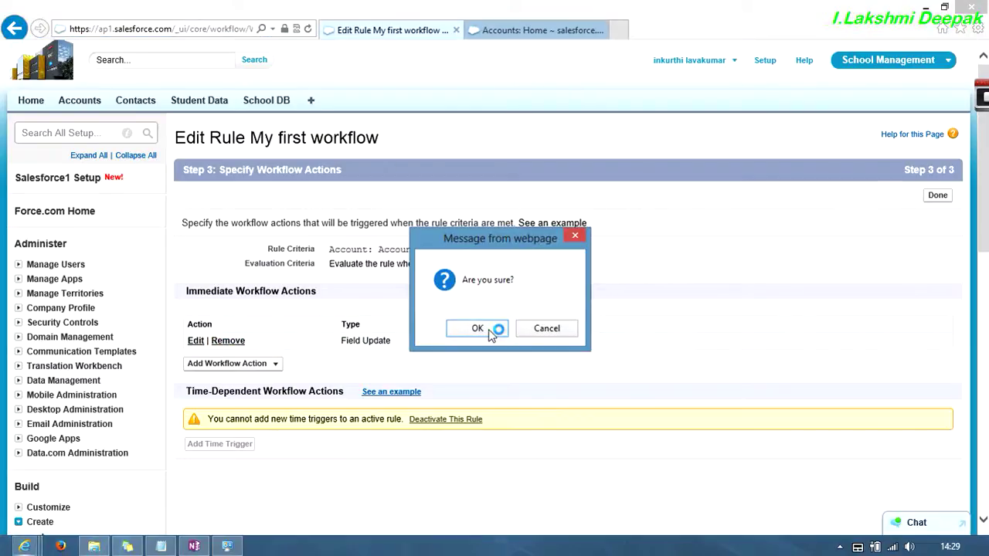
left_click(492, 328)
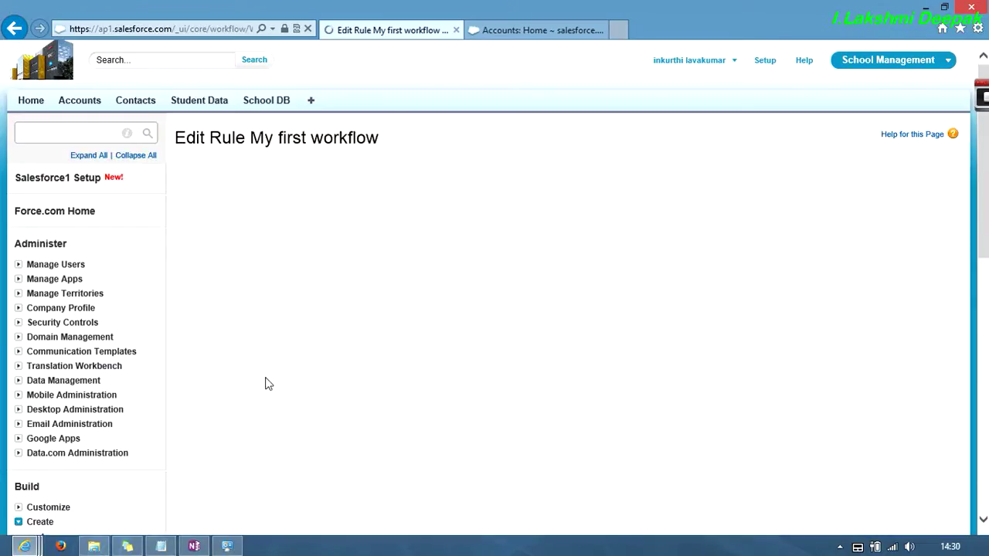
left_click(267, 350)
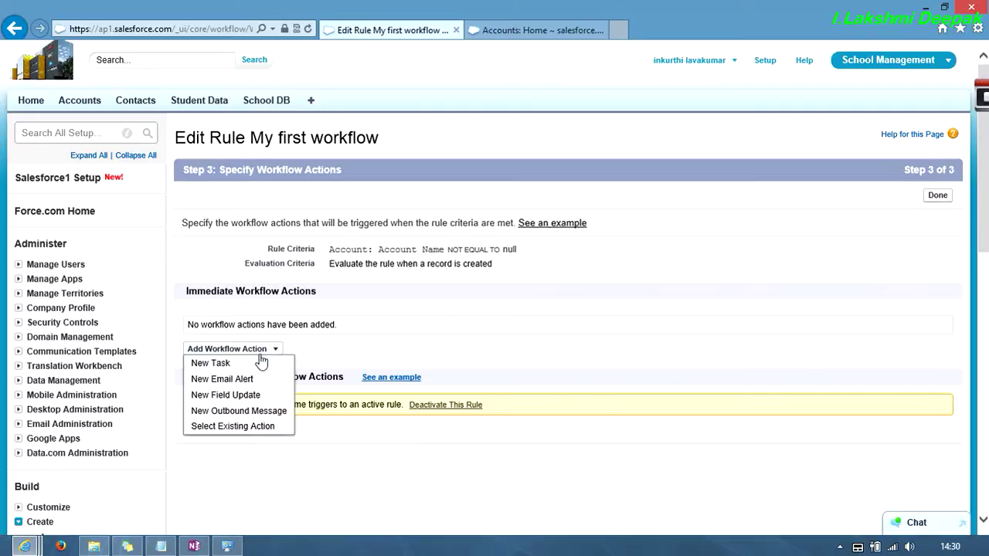
- Start a new task action assigned to a looked-up user with subject 'tast new'
left_click(246, 365)
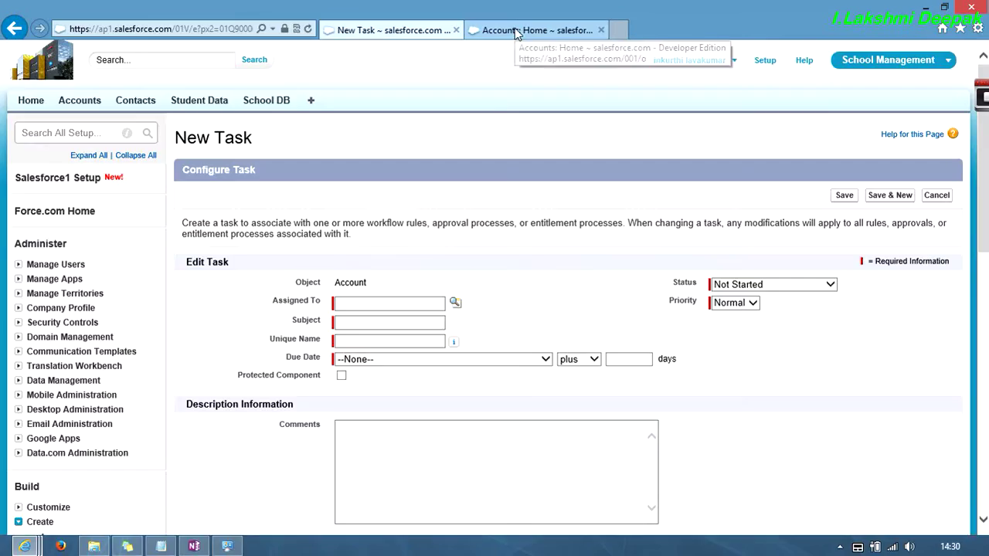
left_click(459, 302)
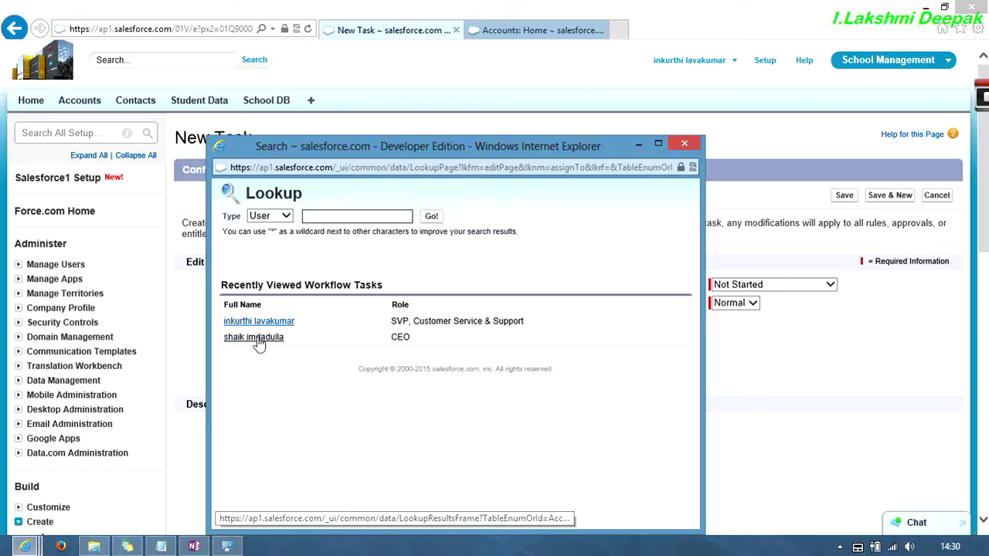
left_click(259, 321)
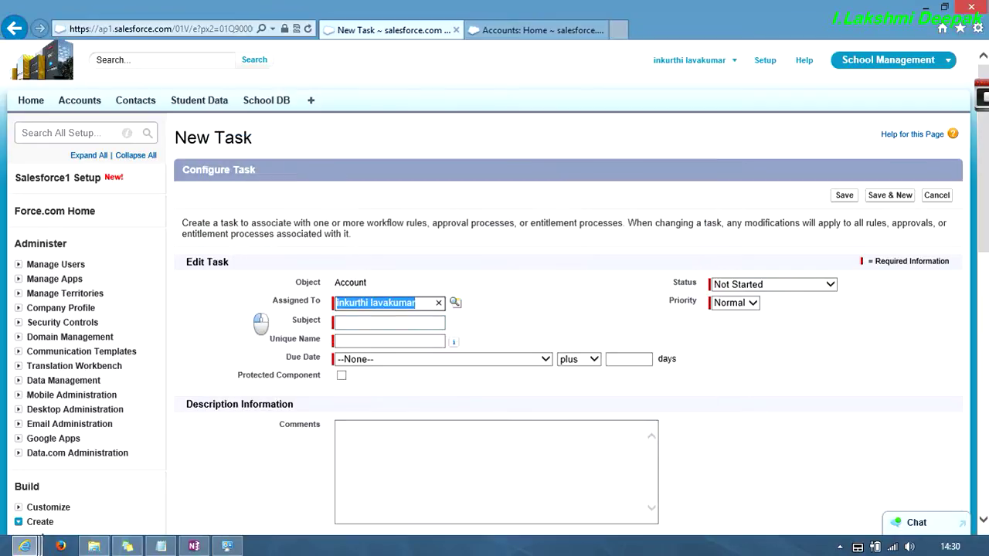
left_click(385, 323)
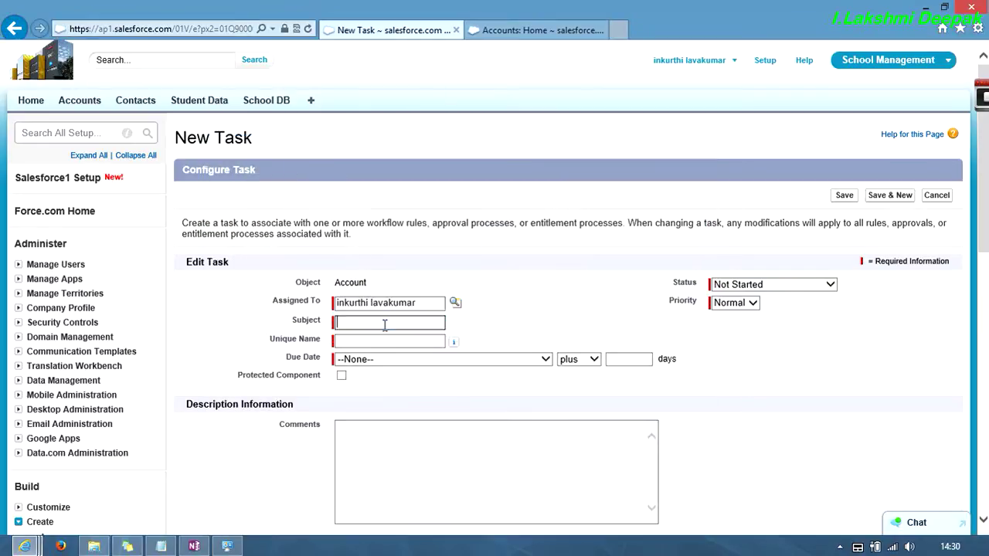
type("tast")
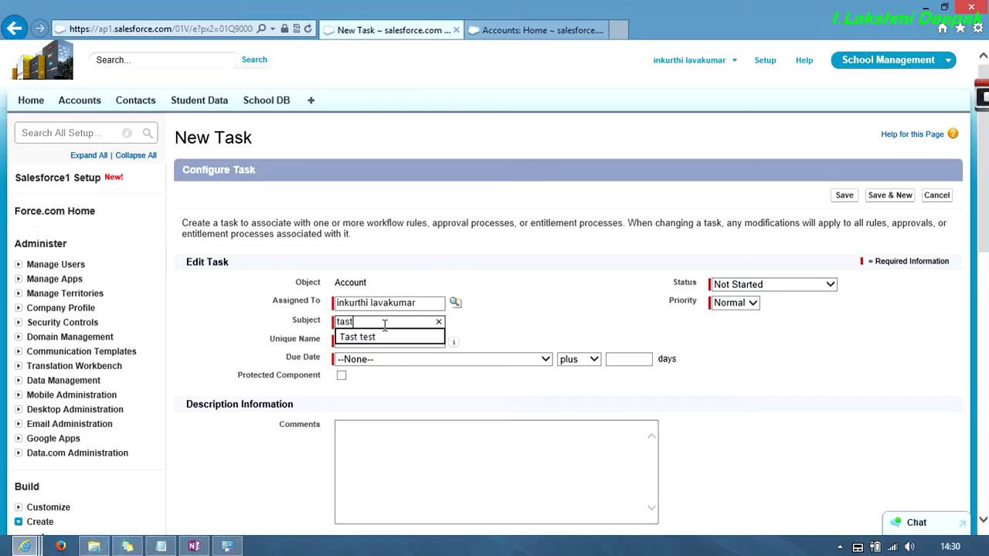
type(" new")
key("Tab")
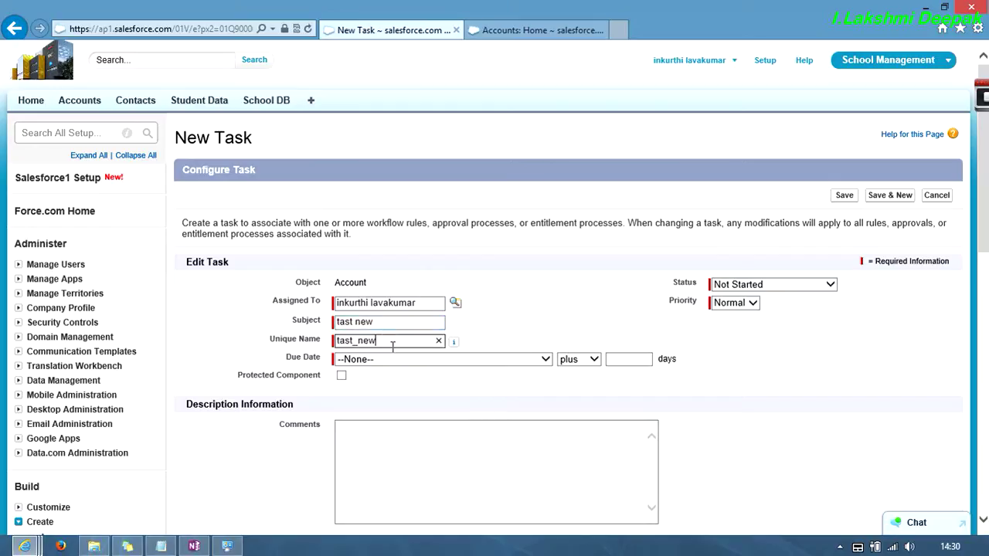
- Set the due date to Rule Trigger Date plus 0 days, status Not Started and priority Normal, then save
left_click(403, 361)
left_click(402, 370)
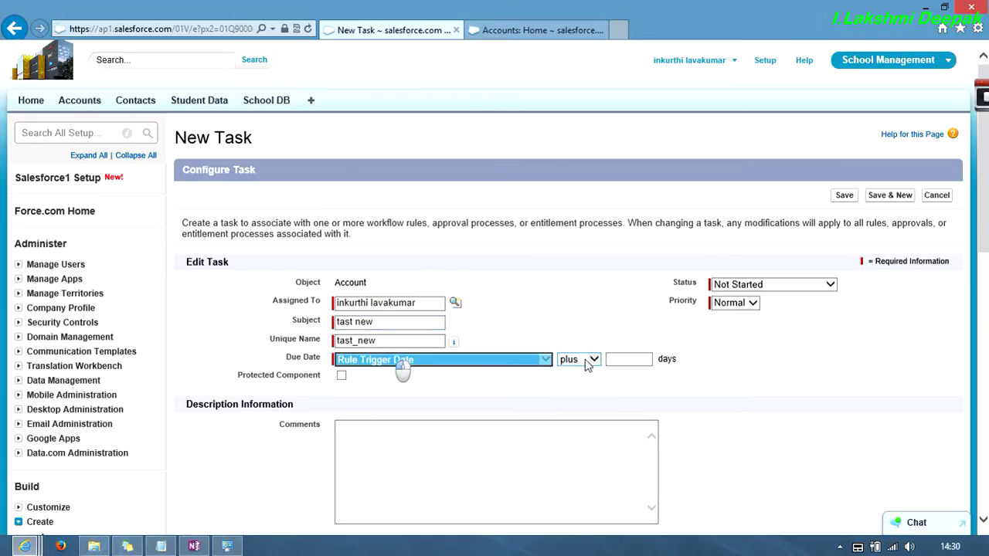
left_click(623, 357)
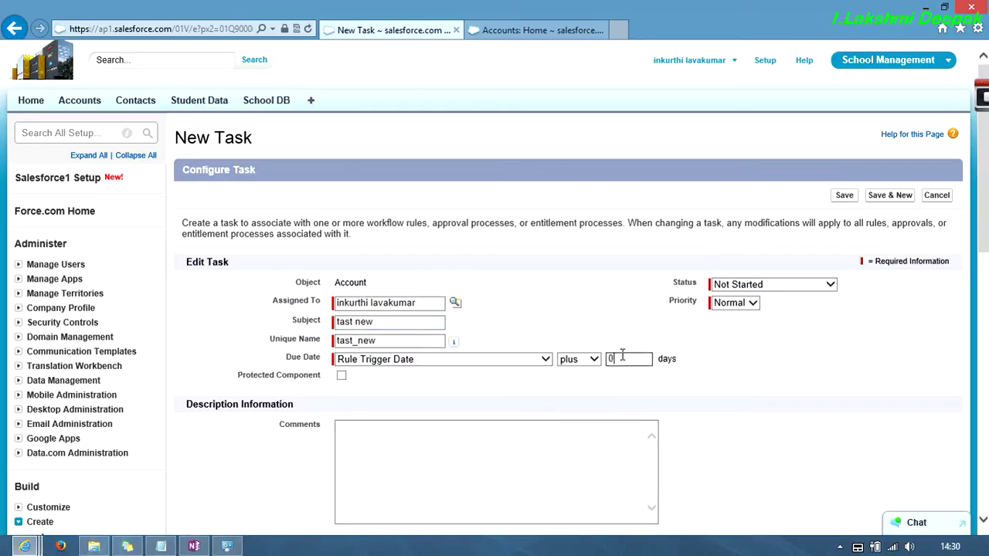
scroll(340, 382, "down", 2)
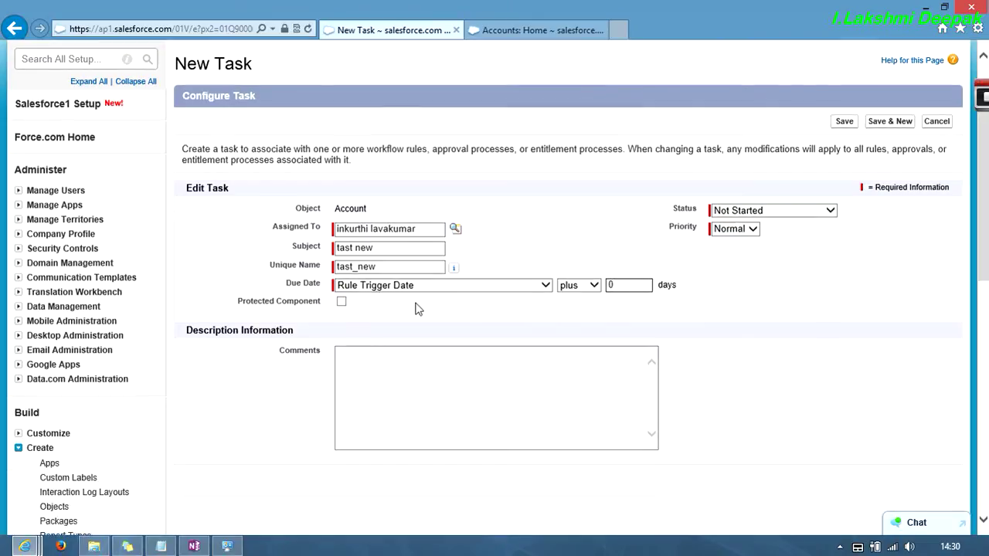
left_click(785, 214)
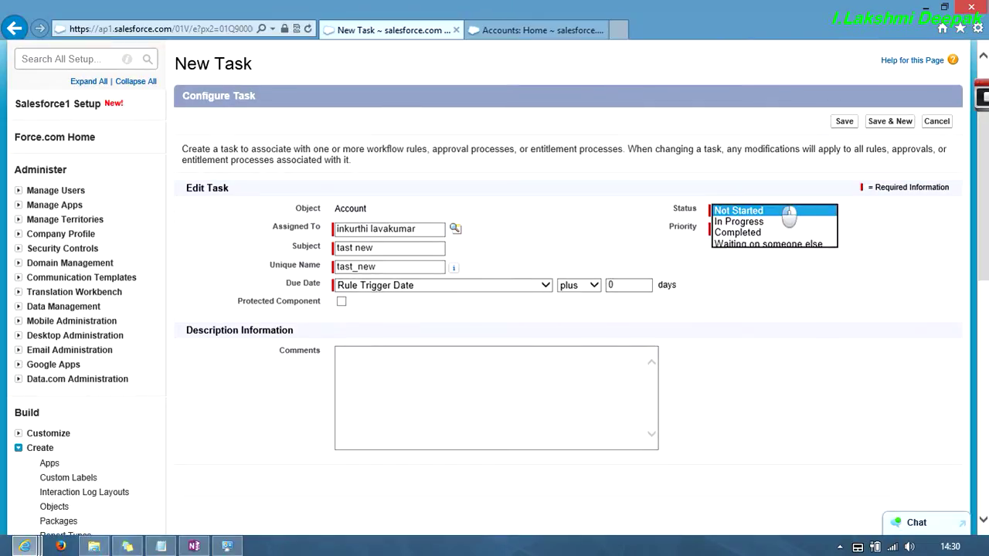
left_click(787, 212)
left_click(752, 229)
left_click(748, 229)
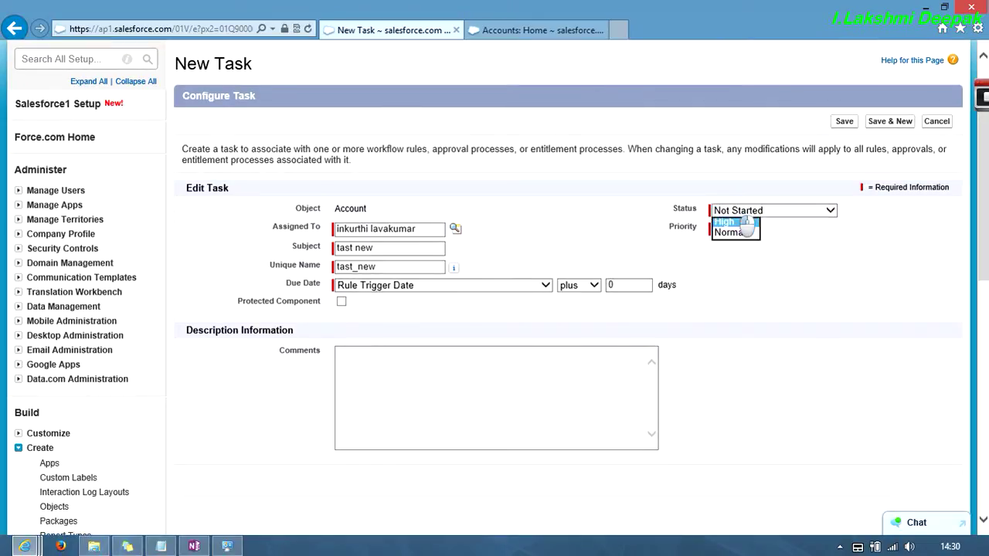
scroll(744, 228, "up", 1)
left_click(743, 228)
left_click(740, 241)
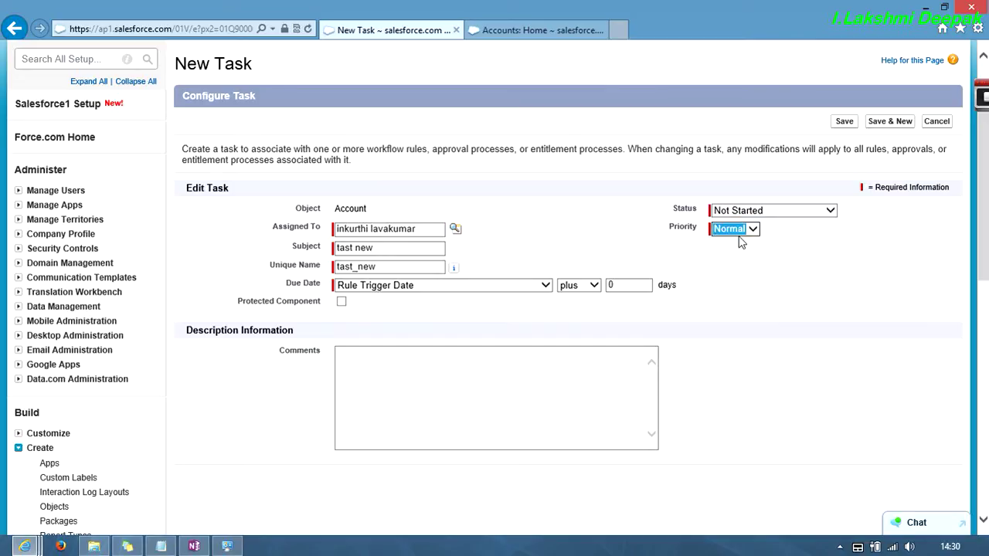
left_click(842, 124)
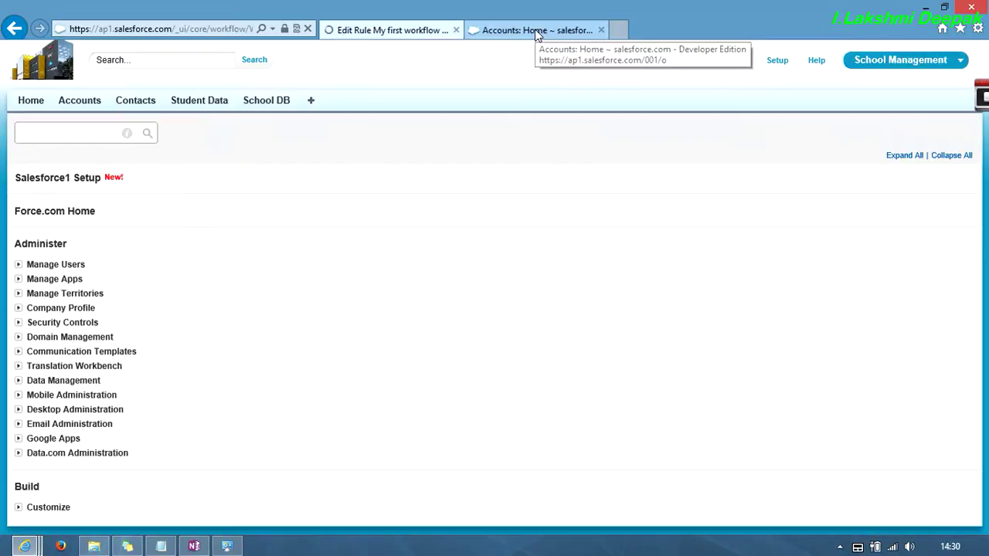
- Save a new account named from a previous entry and check Open Activities for the 'tast new' task
left_click(537, 32)
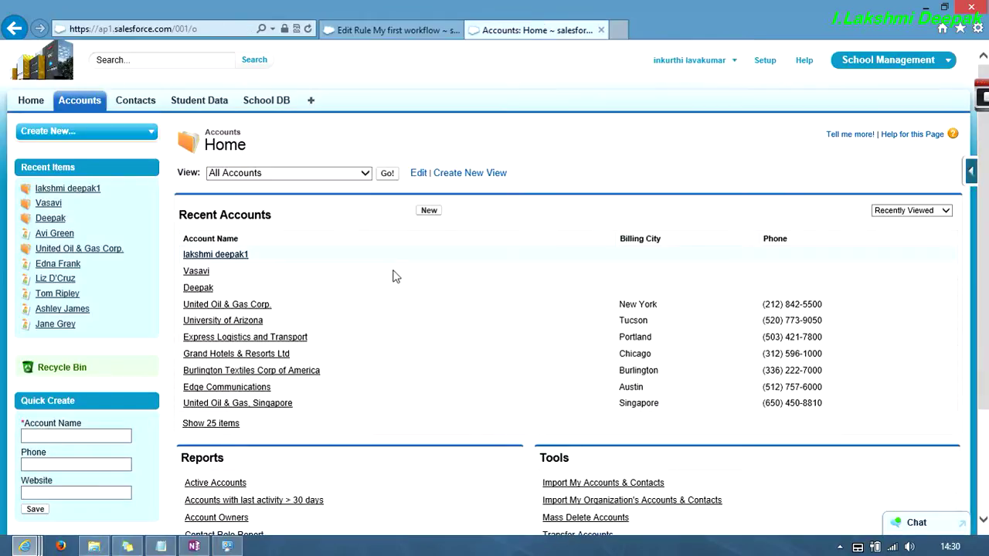
left_click(431, 211)
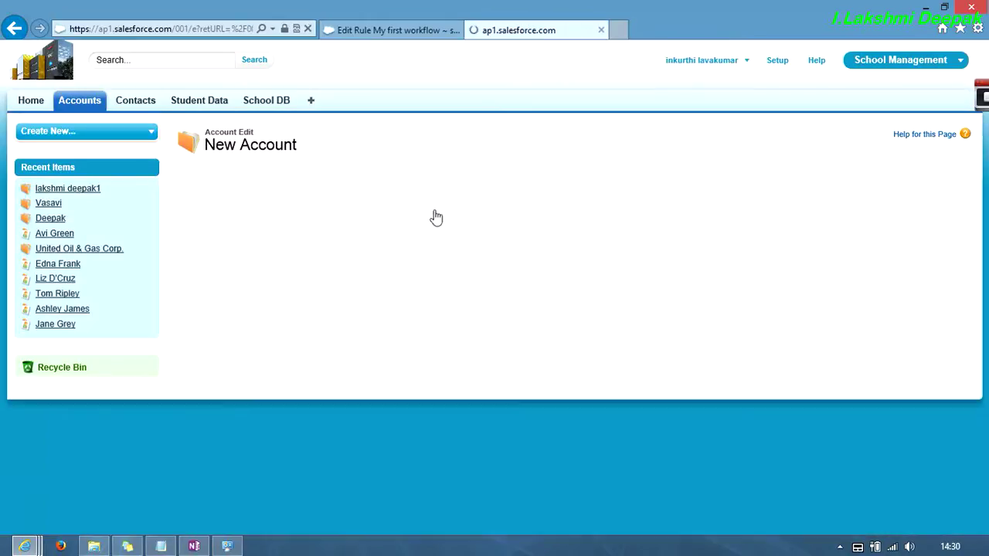
left_click(403, 246)
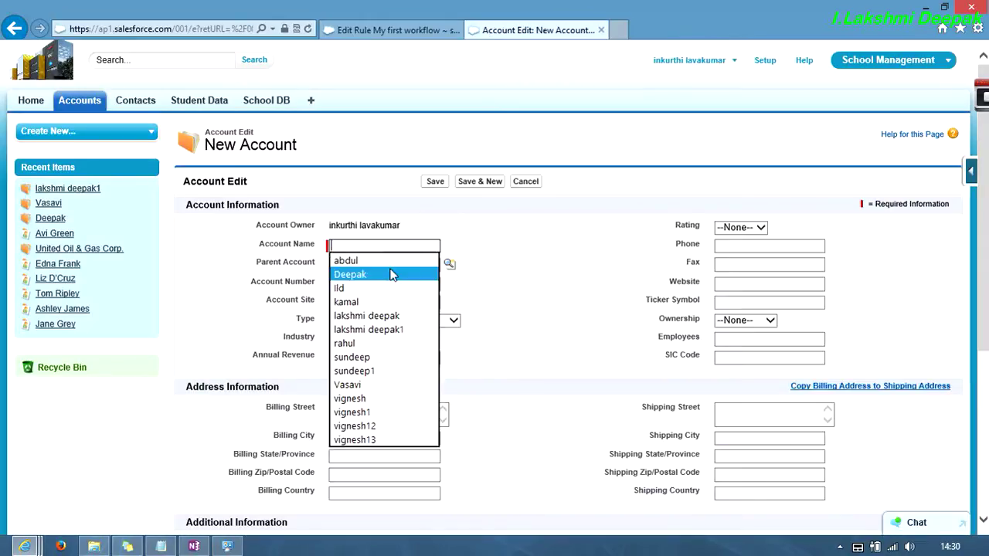
left_click(393, 262)
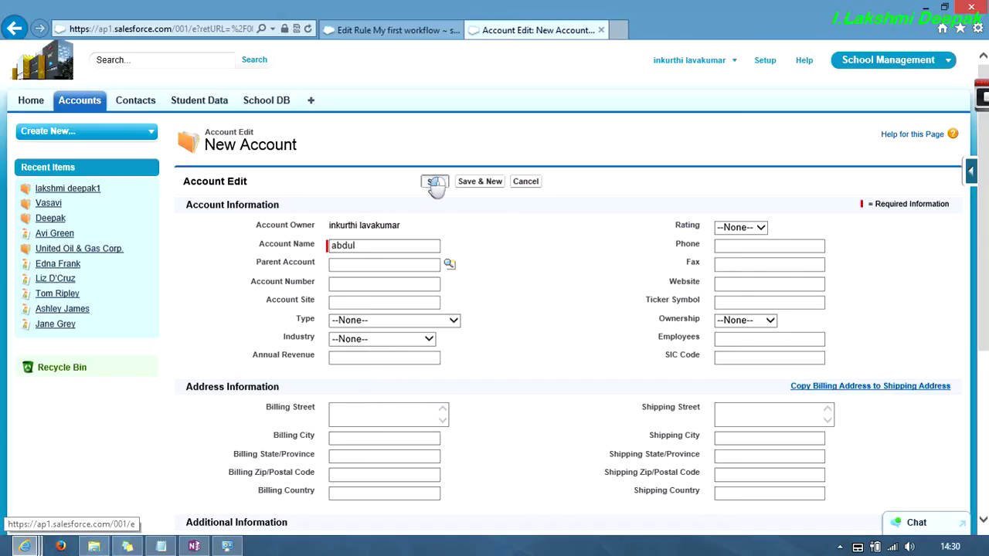
left_click(434, 183)
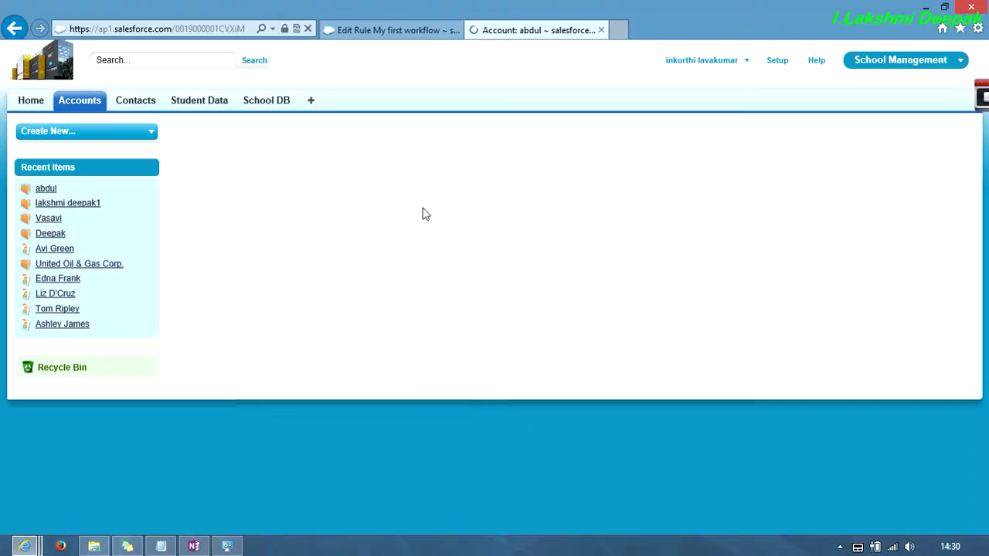
scroll(384, 347, "down", 5)
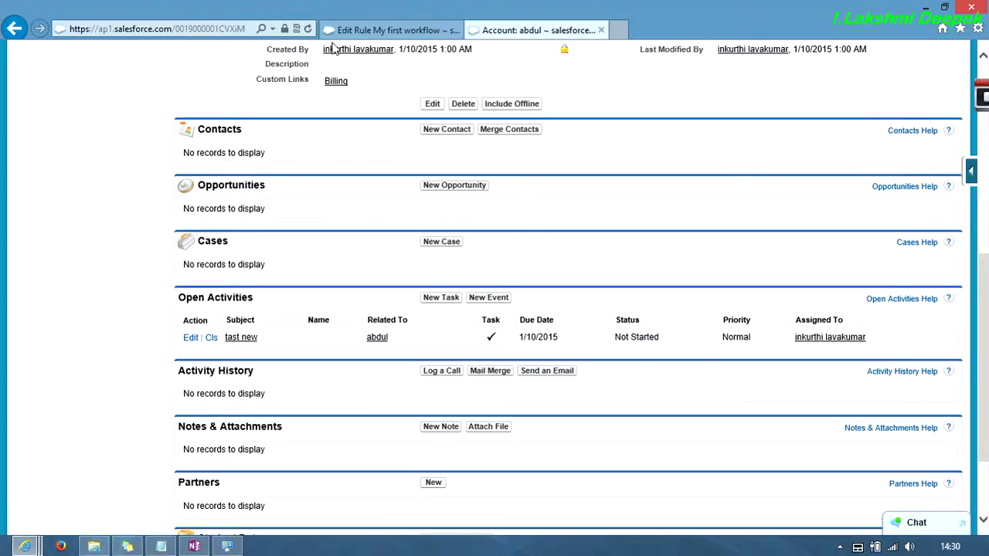
- Remove the 'tast new' task action from My first workflow and open Communication Templates in a new tab
left_click(364, 31)
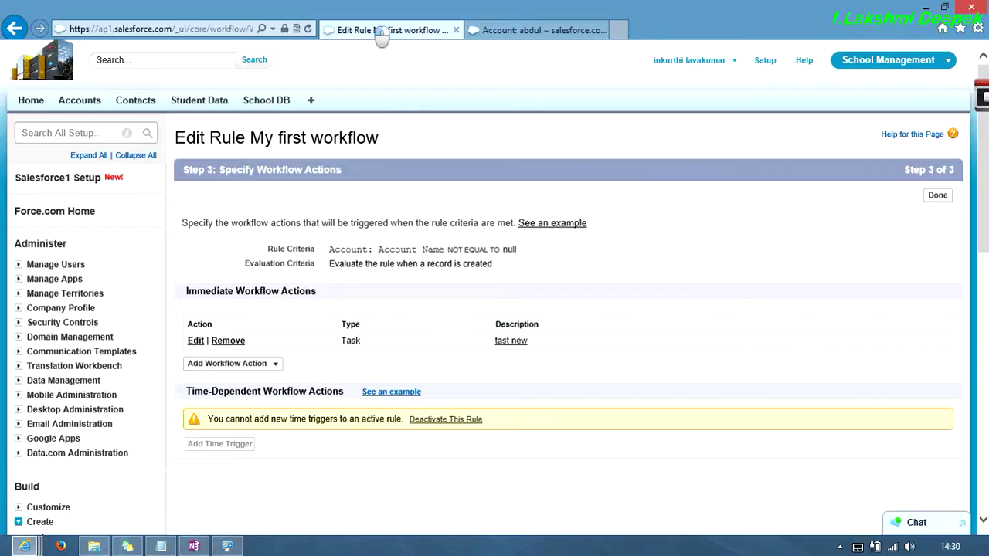
left_click(218, 341)
left_click(479, 331)
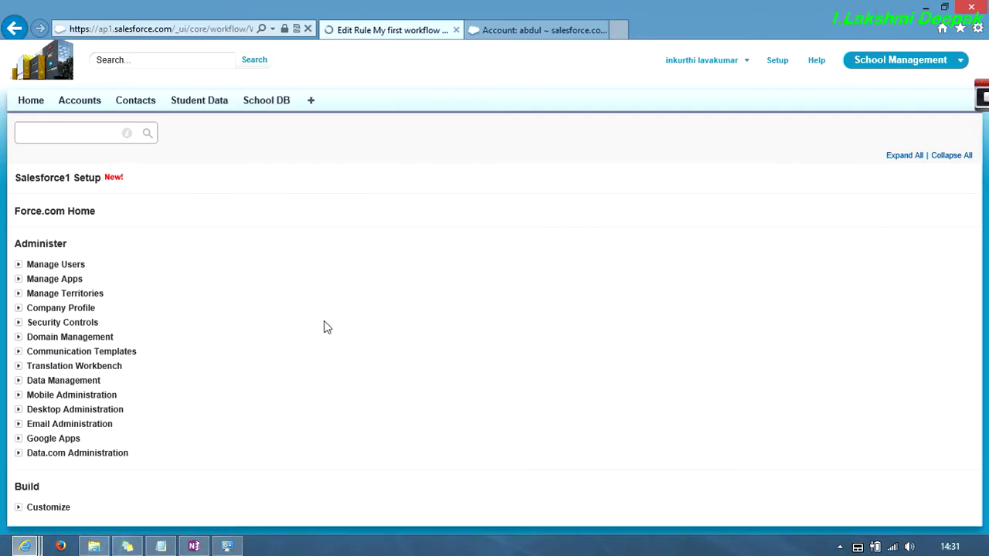
left_click(271, 351)
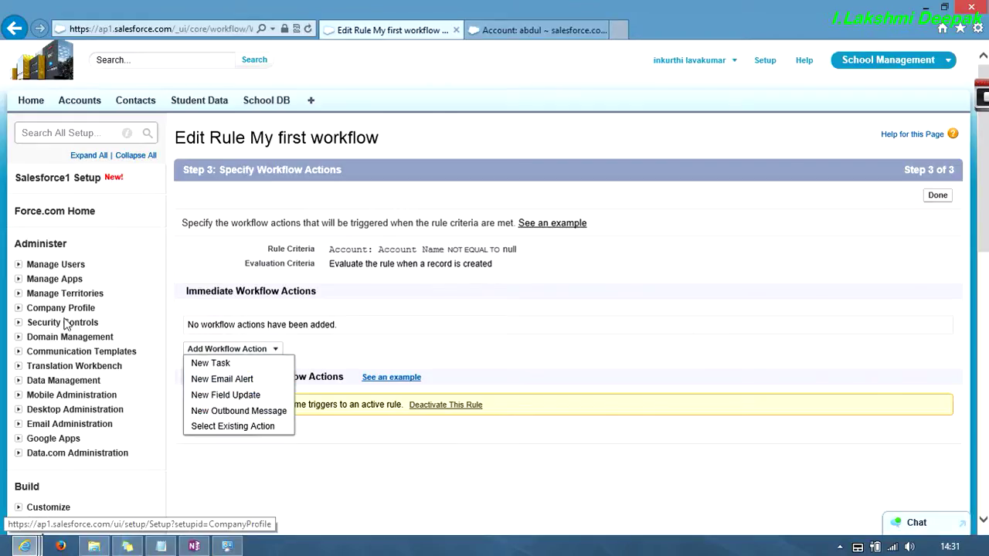
middle_click(60, 360)
- Start a new text email template and copy the {!Account.Name} merge field
left_click(664, 30)
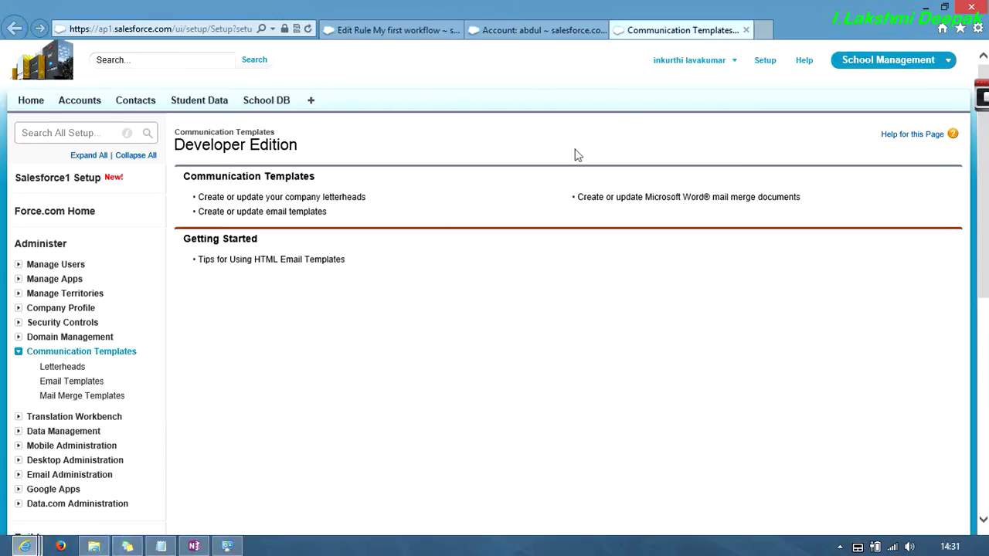
left_click(91, 384)
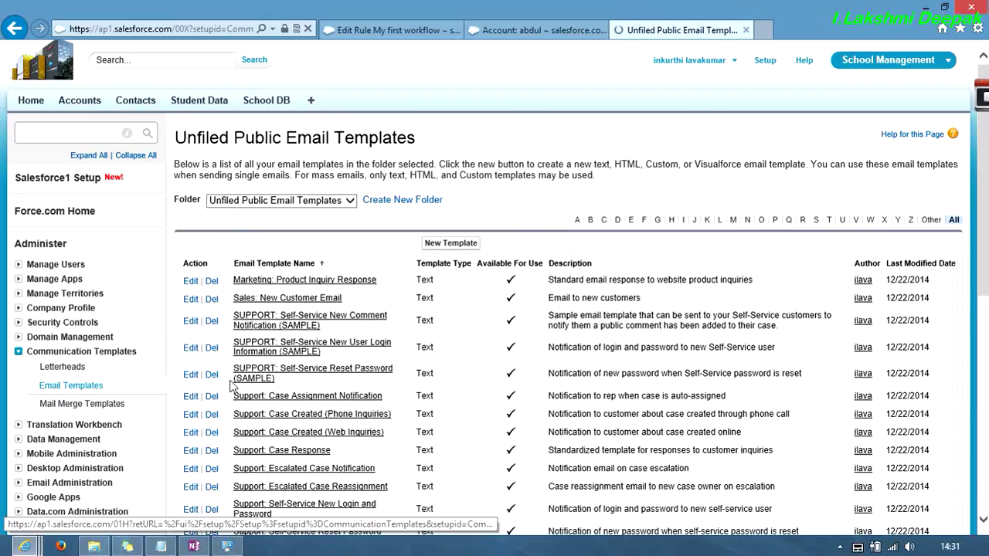
left_click(452, 243)
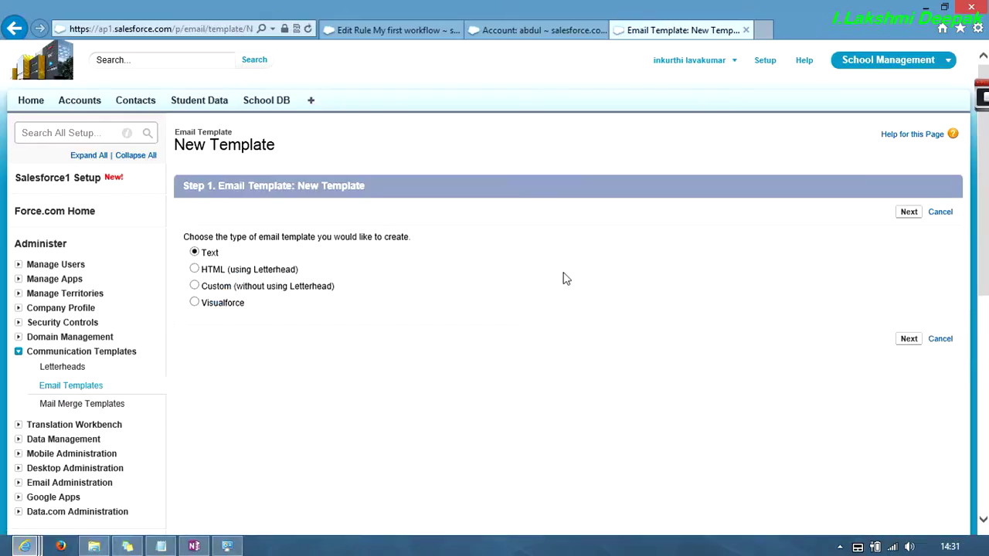
left_click(908, 339)
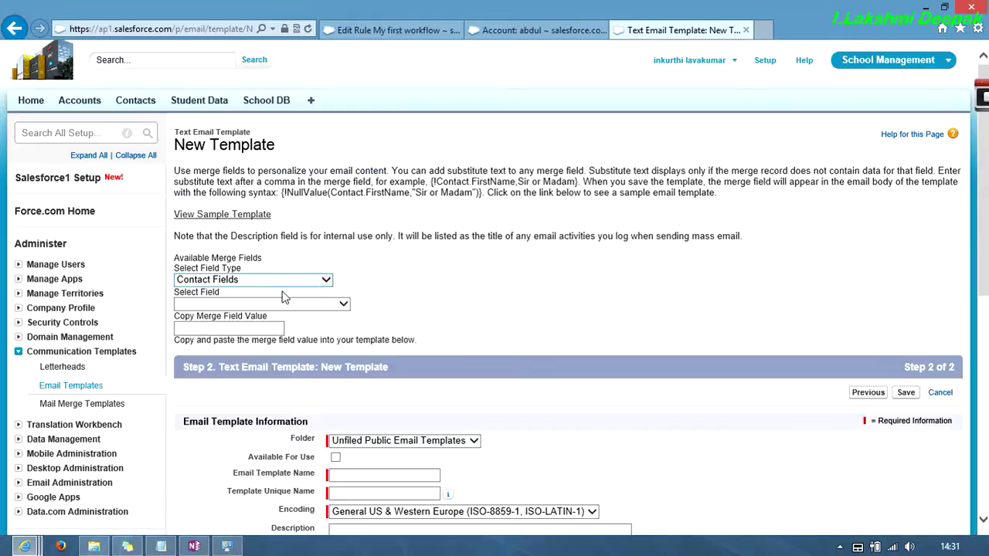
left_click(326, 280)
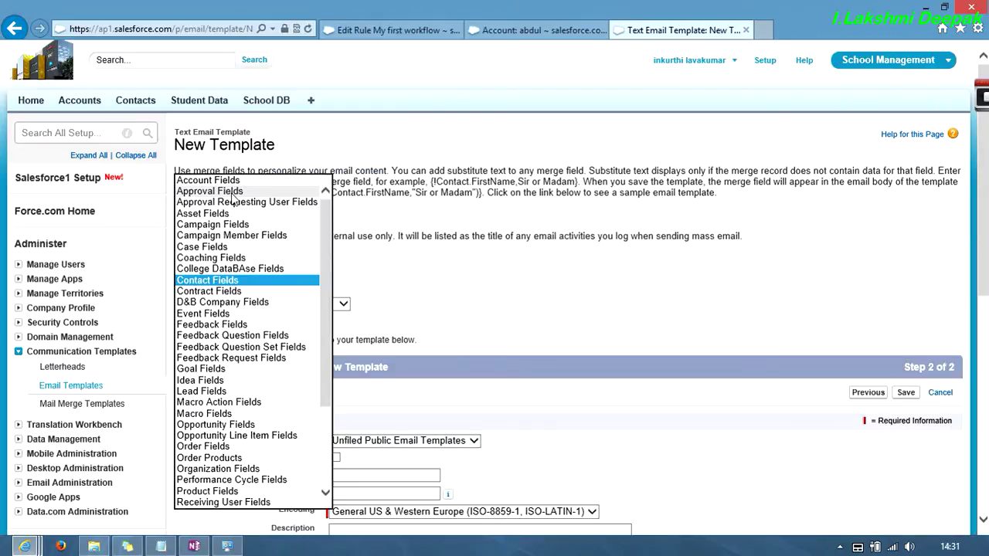
left_click(232, 181)
left_click(246, 304)
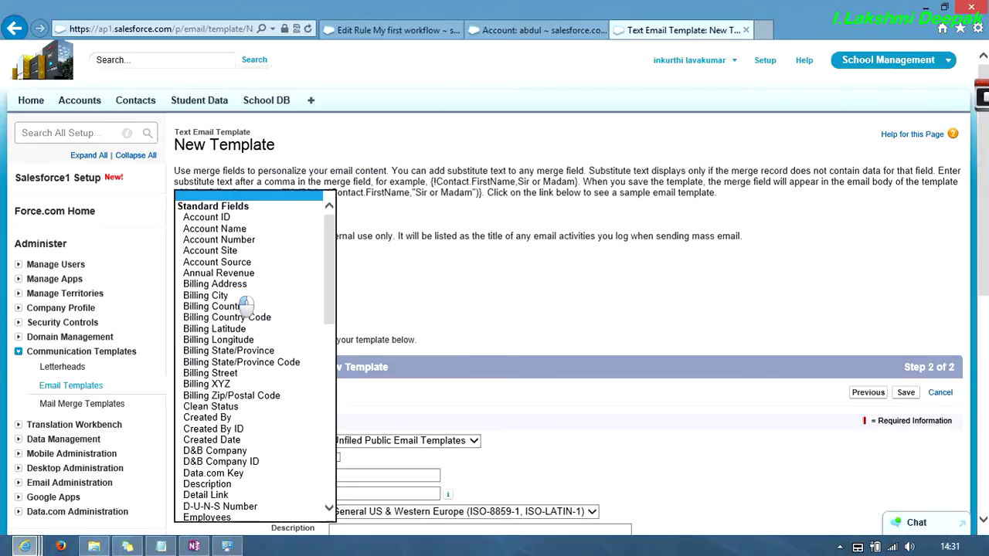
left_click(238, 229)
left_click(260, 328)
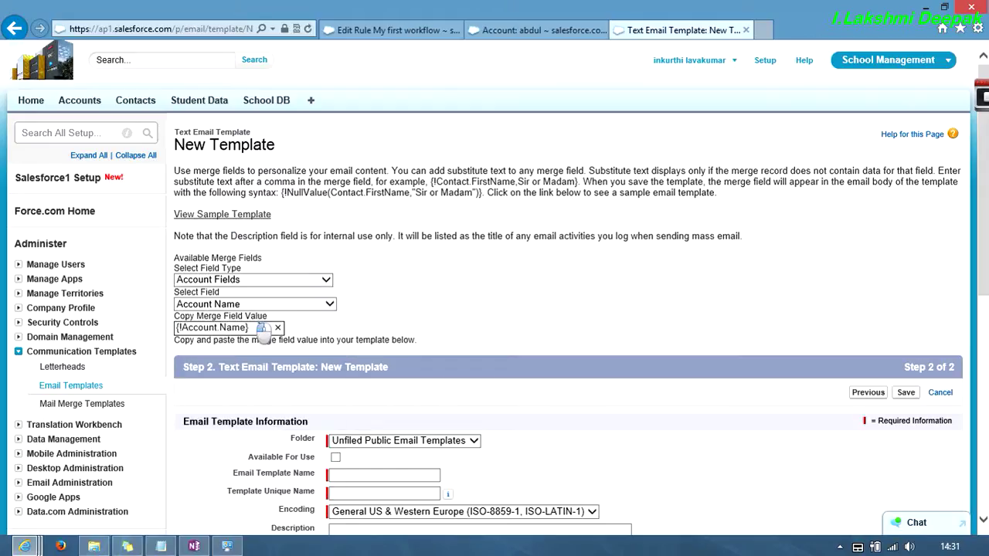
key("ctrl+a")
key("ctrl+c")
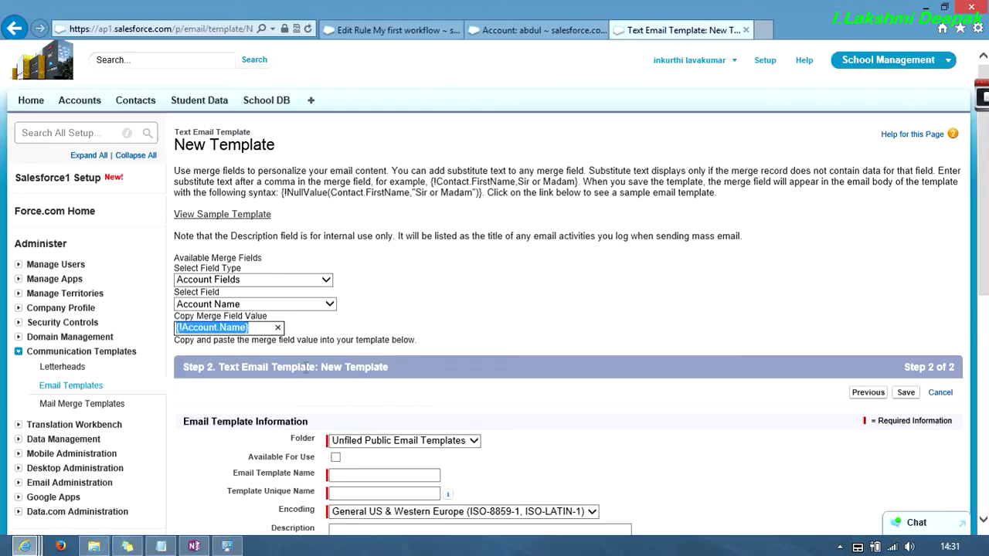
- Name the template 'my templet' with subject 'Hi', paste {!Account.Name} into the body, and save
scroll(307, 368, "down", 3)
left_click(366, 254)
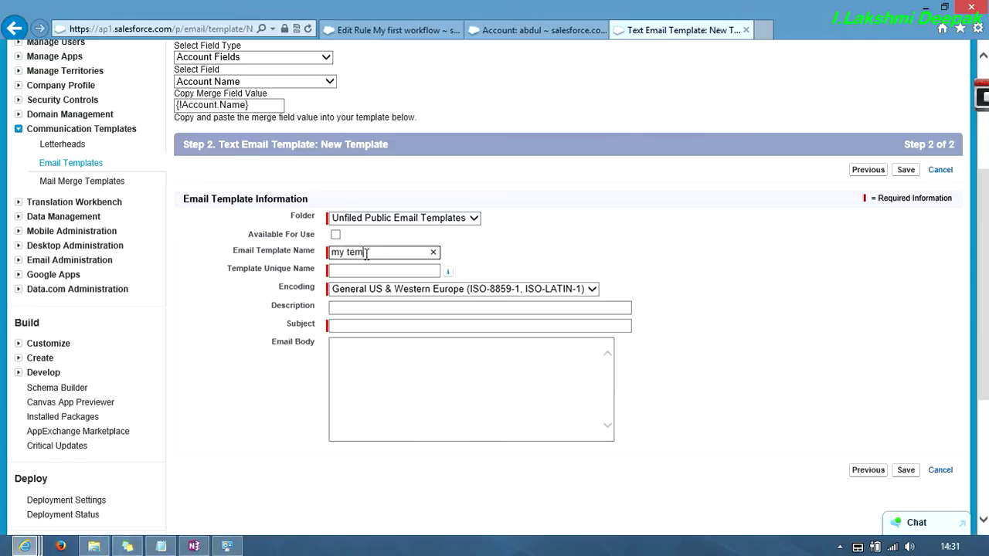
key("Tab")
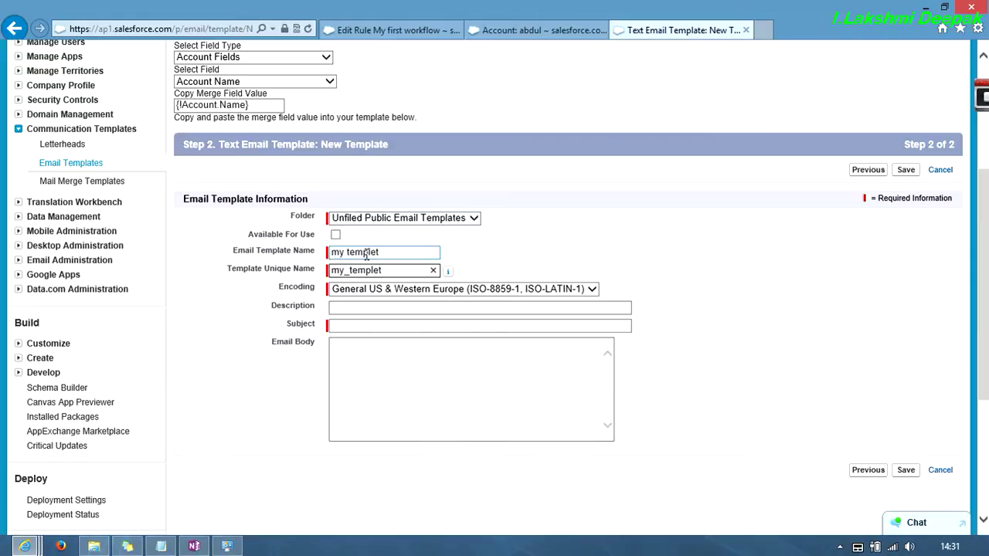
left_click(352, 328)
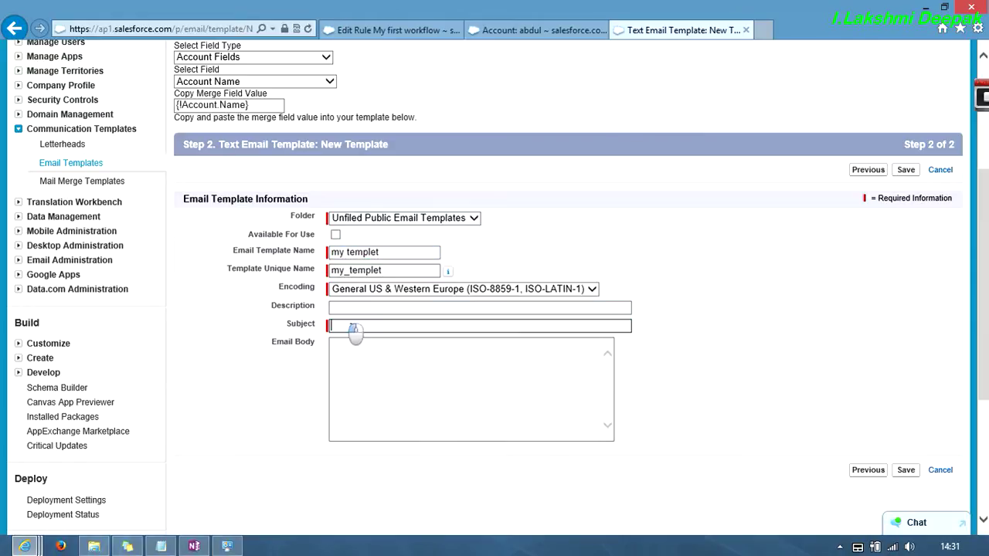
key("Tab")
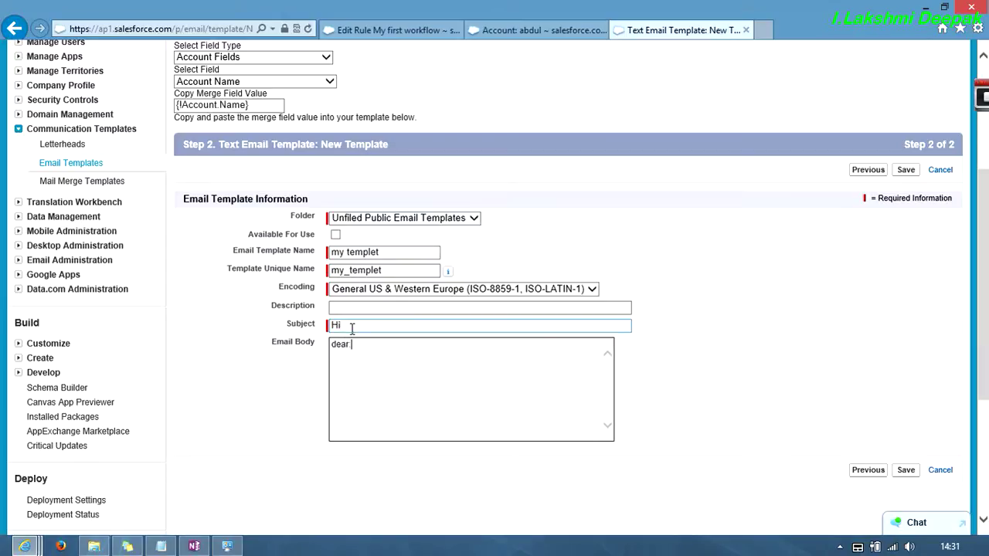
key("ctrl+v")
left_click(904, 470)
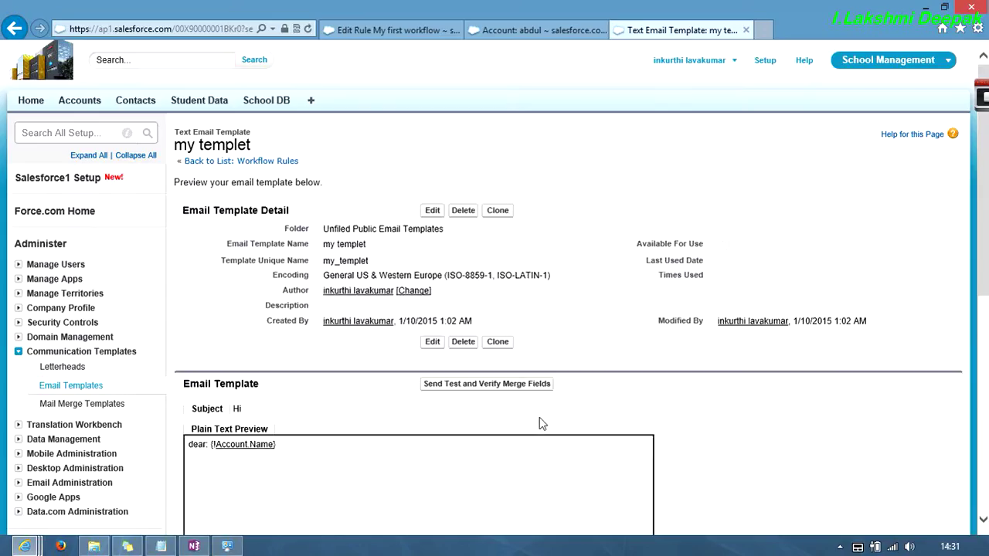
- Go through Communication Templates to Email Templates and open 'my templet' for editing
middle_click(446, 414)
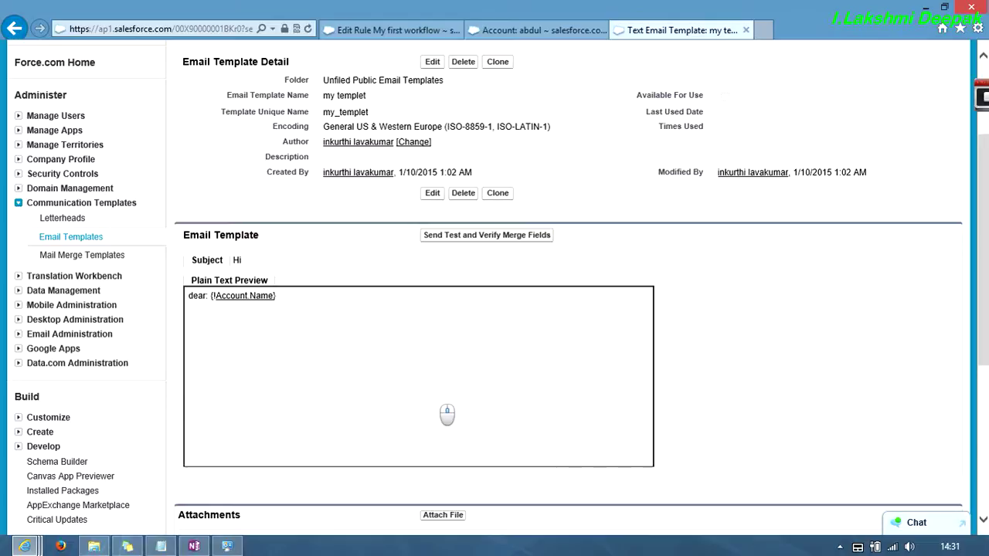
scroll(447, 414, "up", 8)
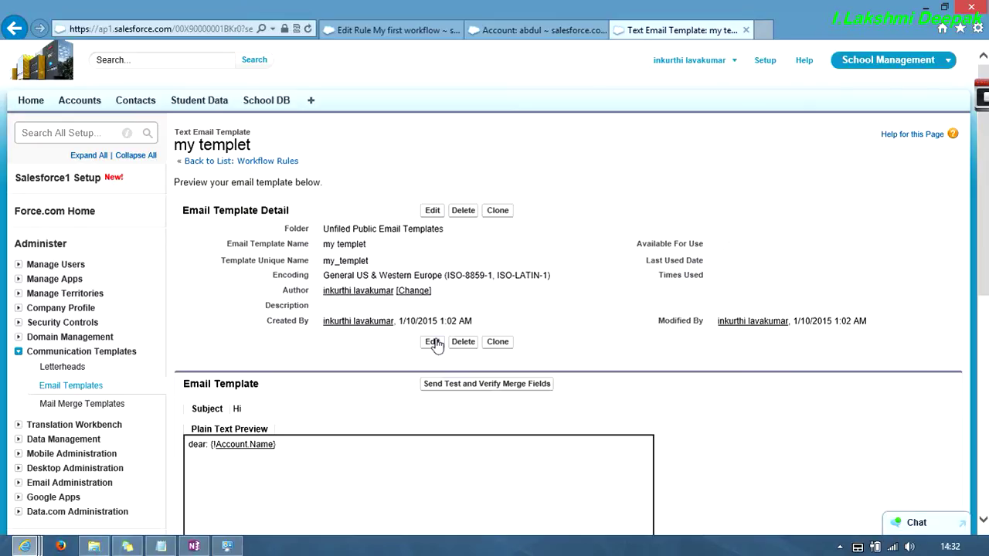
left_click(223, 164)
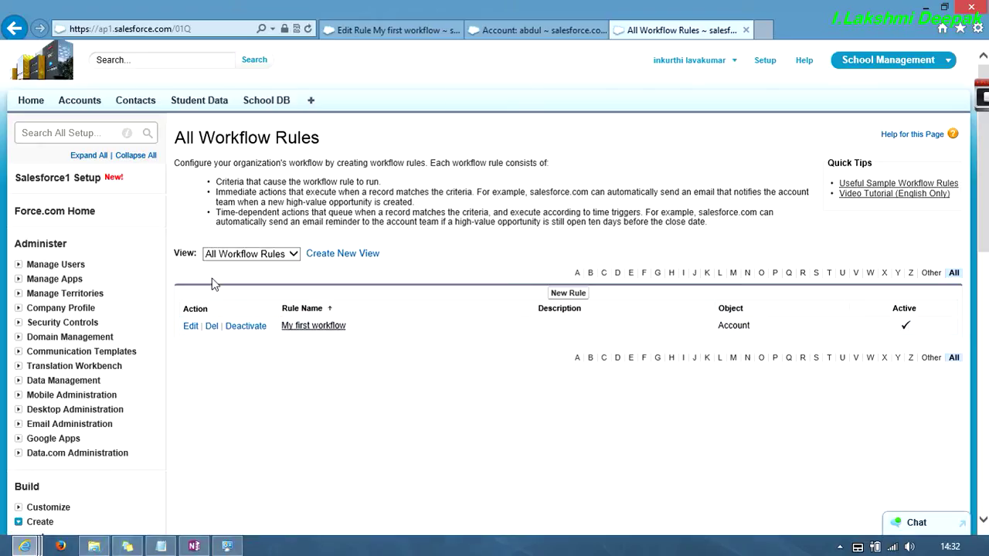
left_click(82, 352)
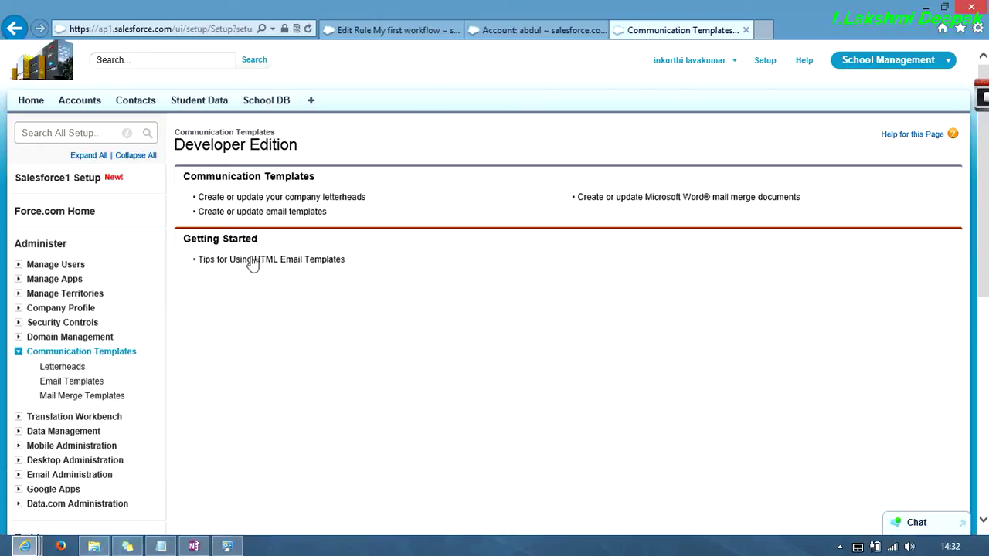
left_click(68, 381)
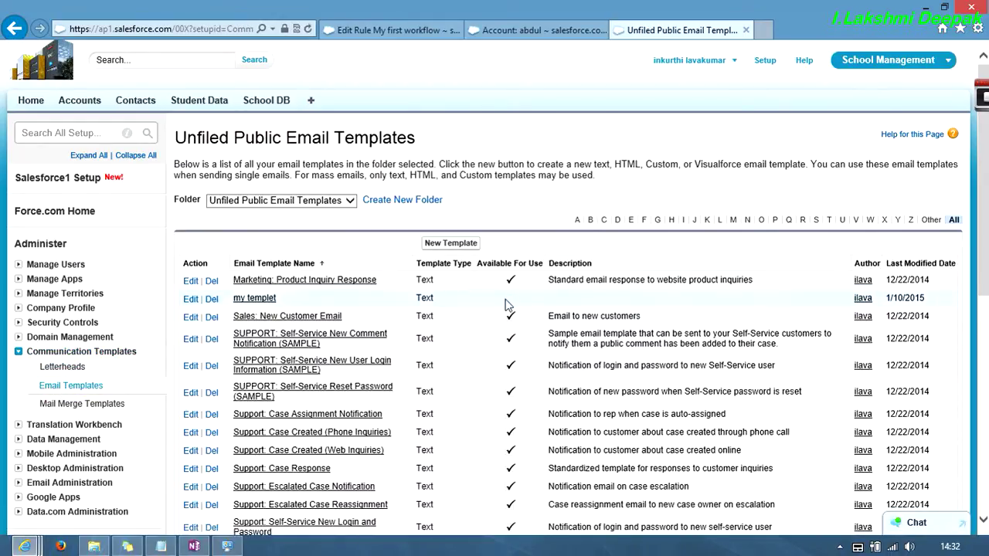
left_click(191, 299)
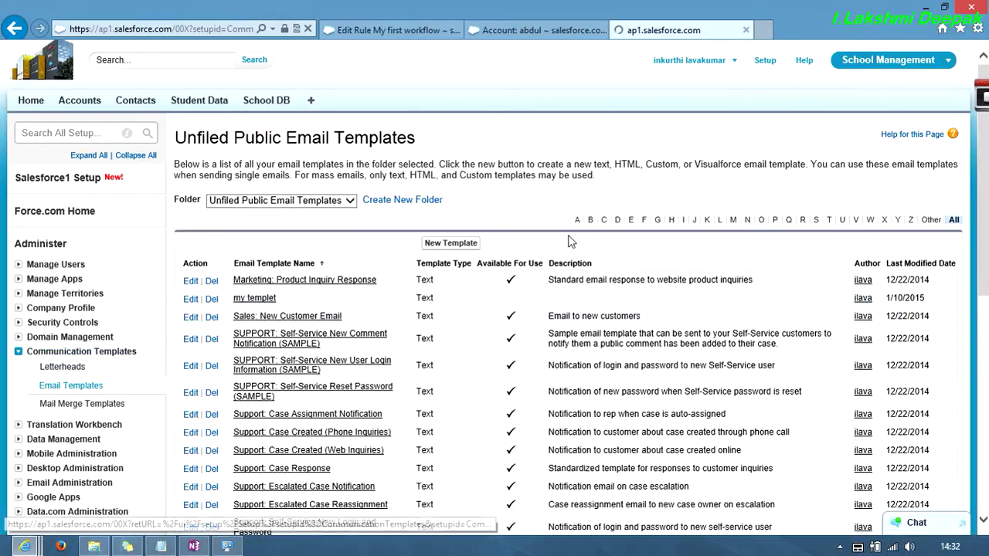
- Mark 'my templet' Available For Use in the Unfiled Public Email Templates folder and save
scroll(528, 328, "down", 3)
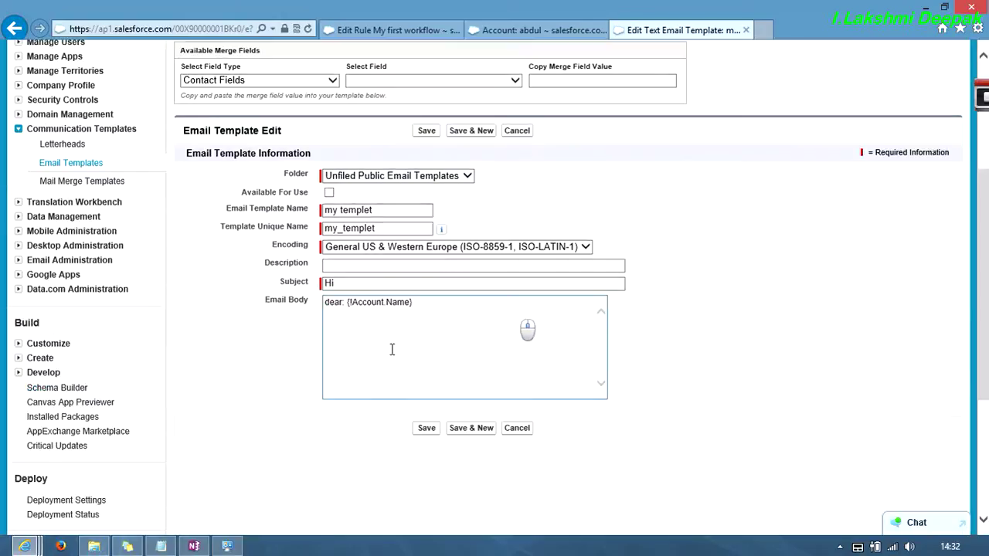
left_click(329, 193)
left_click(467, 175)
left_click(469, 176)
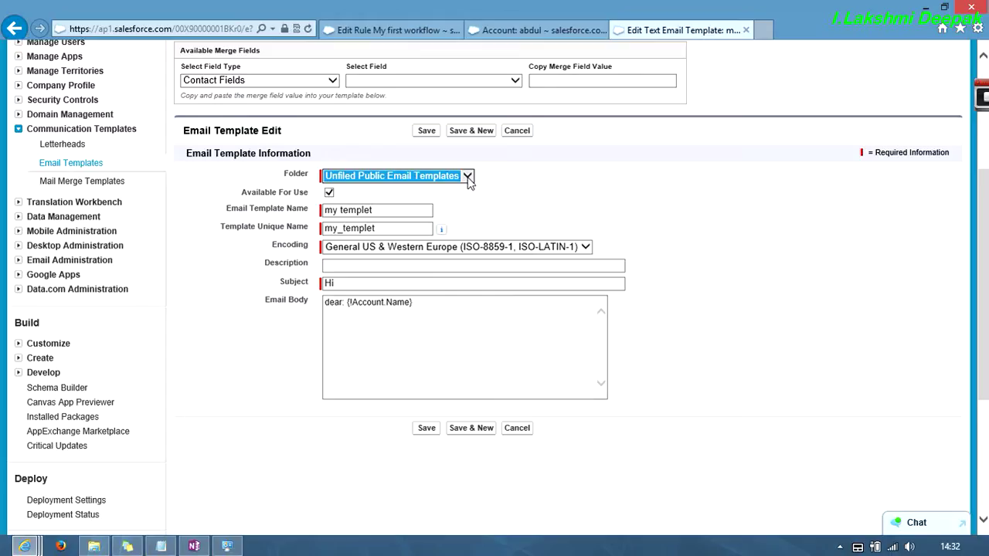
left_click(431, 131)
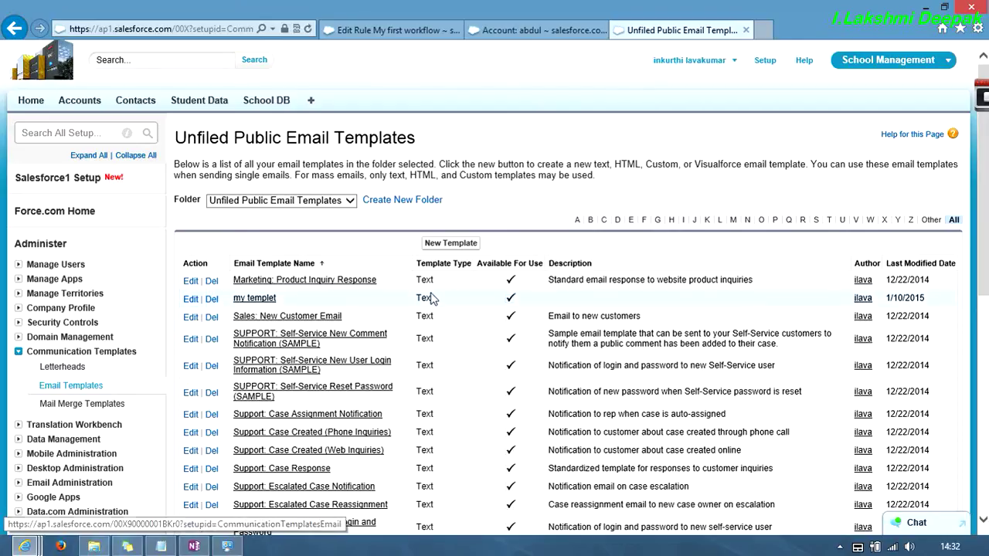
- Save another test account named from a previous entry, then open a new browser tab
left_click(399, 30)
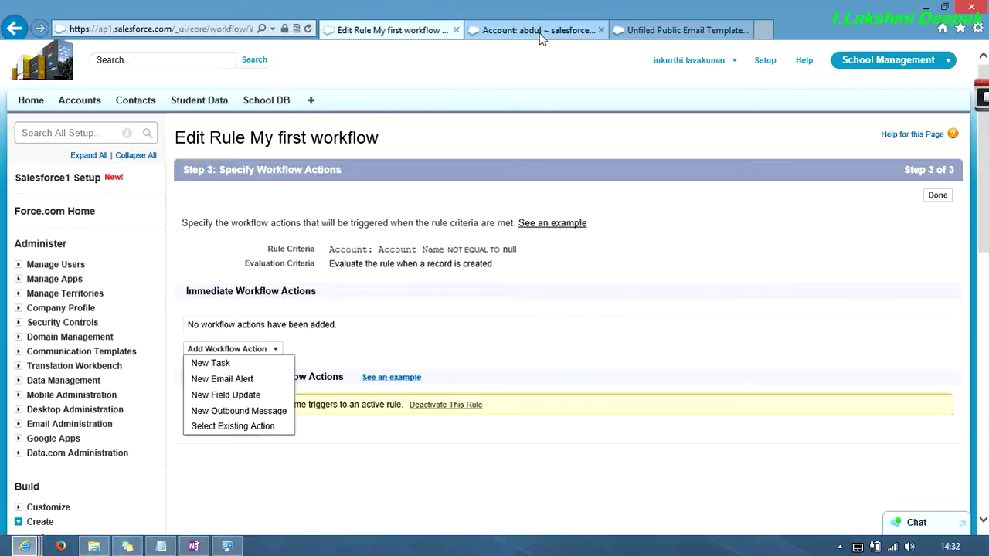
left_click(481, 31)
scroll(447, 168, "up", 5)
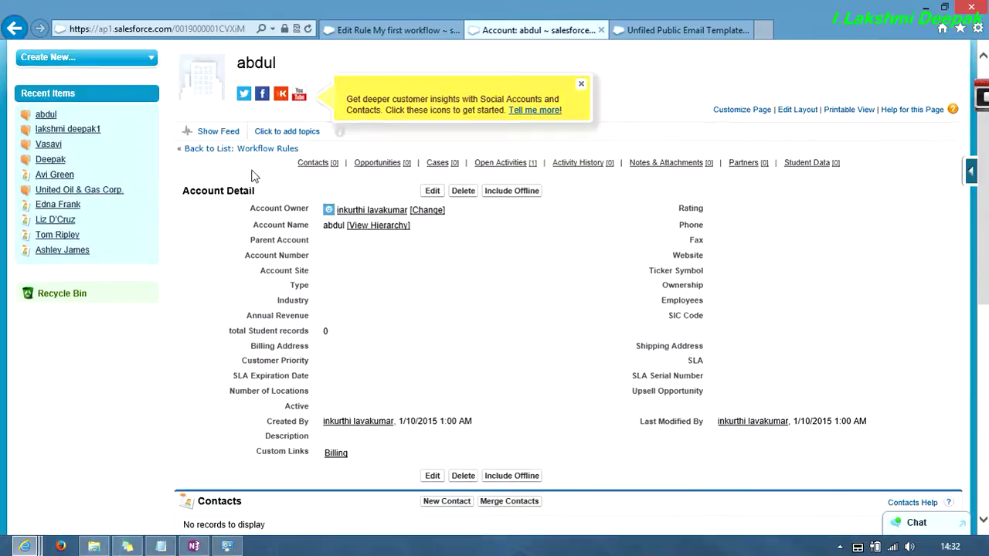
scroll(250, 173, "up", 1)
left_click(104, 101)
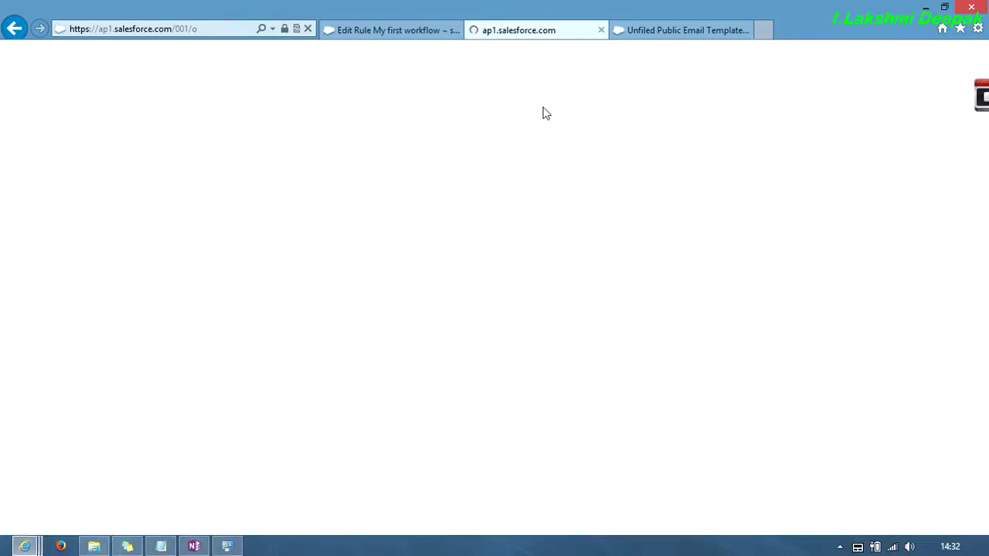
left_click(430, 211)
left_click(358, 243)
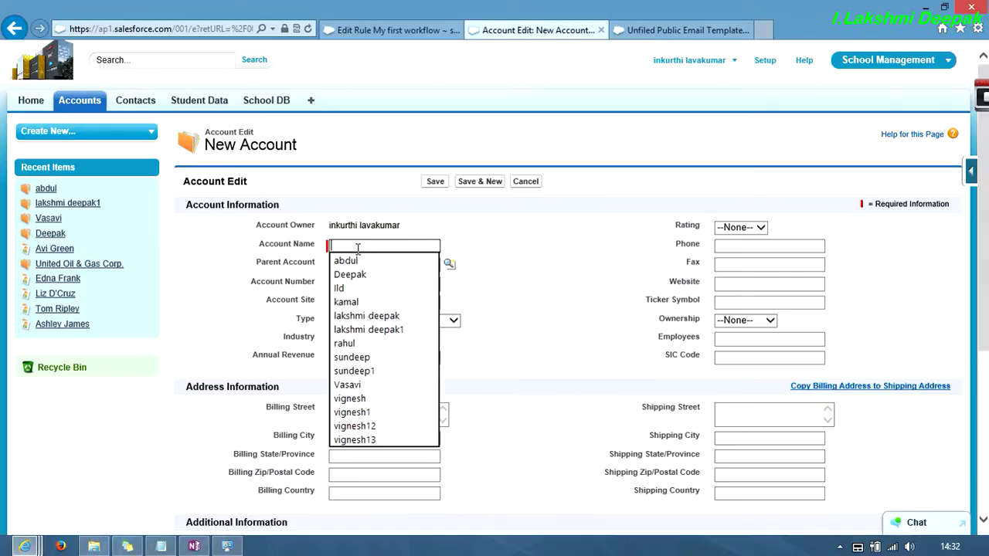
left_click(376, 315)
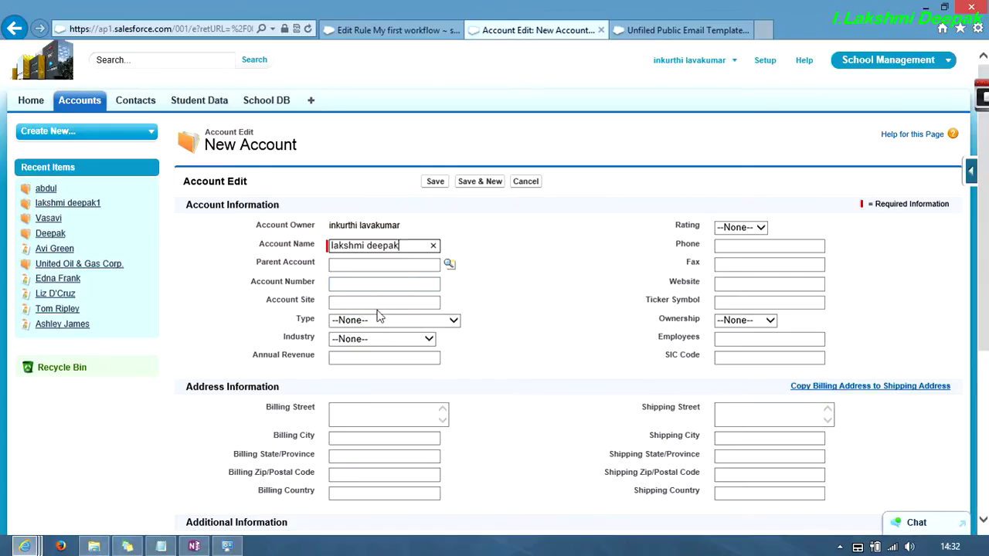
left_click(435, 181)
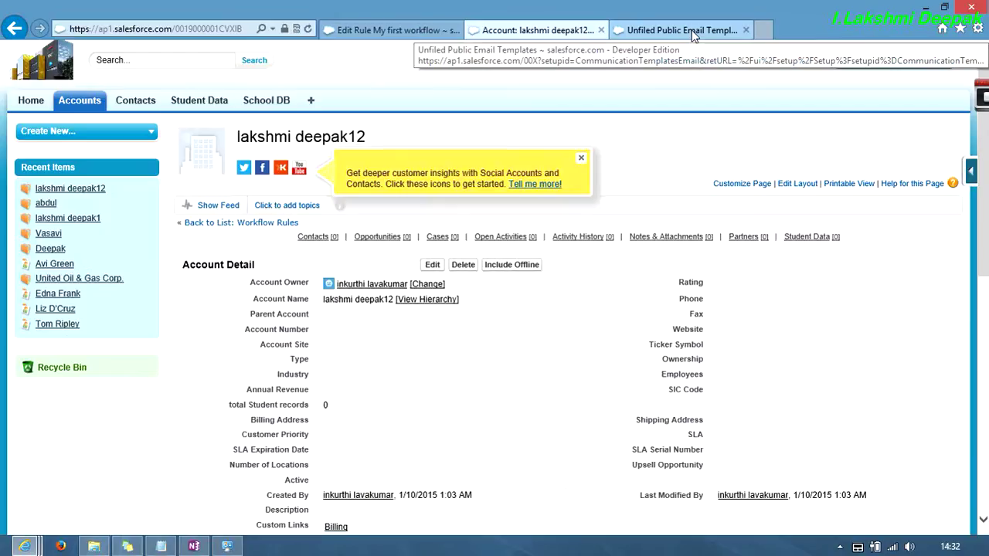
left_click(765, 30)
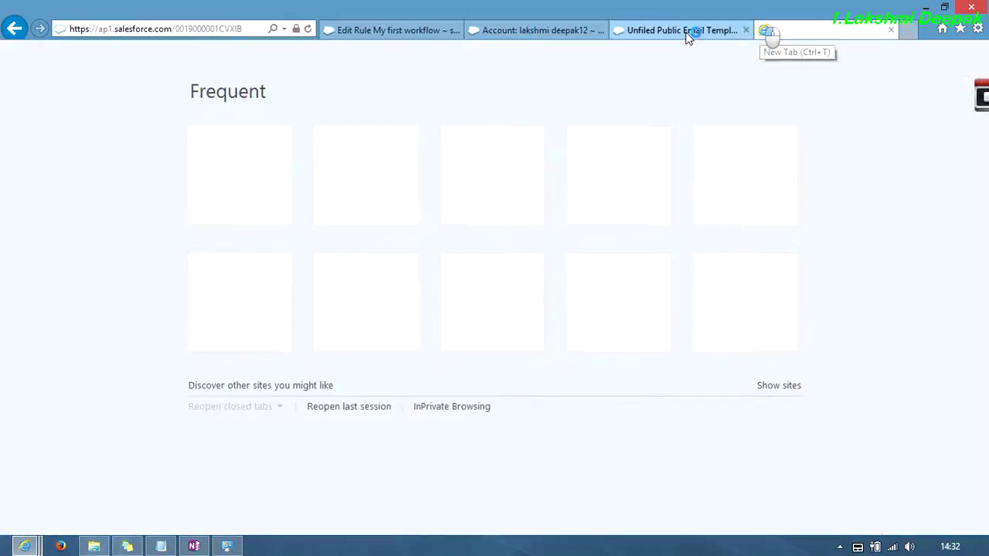
- Close the blank tab and open an InPrivate browsing window
left_click(228, 29)
key("Delete")
left_click(891, 29)
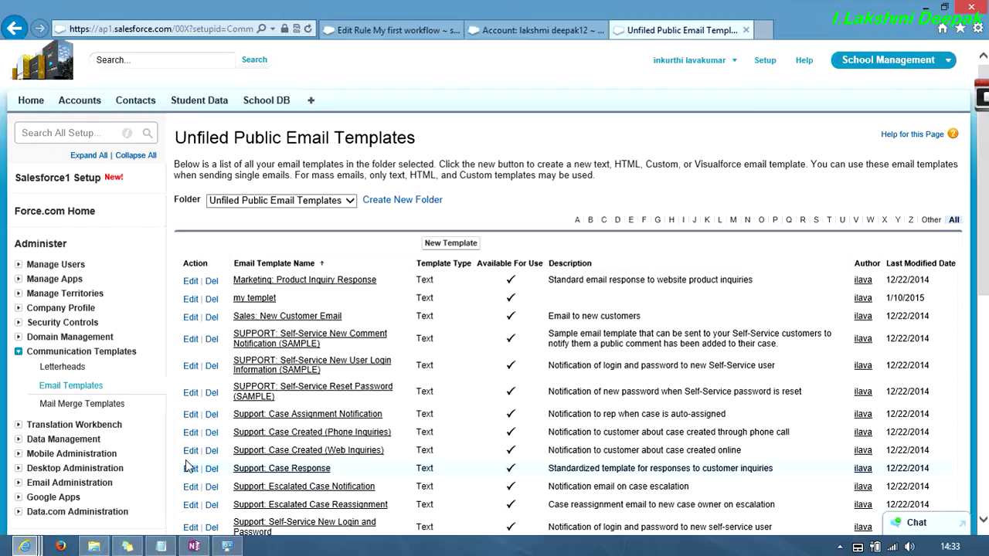
key("ctrl+shift+p")
- Load live.com in the InPrivate window and reposition the window
left_click(269, 29)
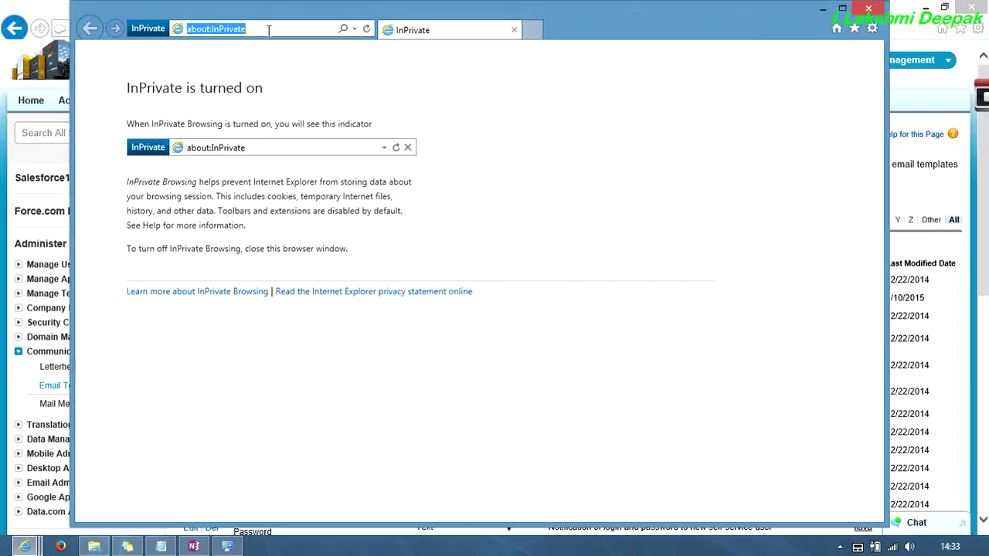
type("live.com/")
key("Return")
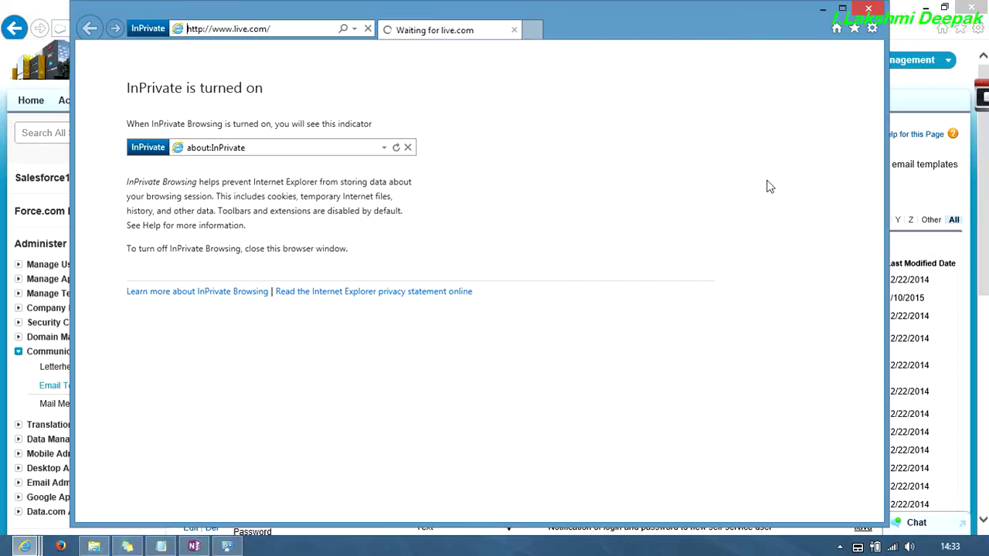
left_click_drag(689, 36, 705, 109)
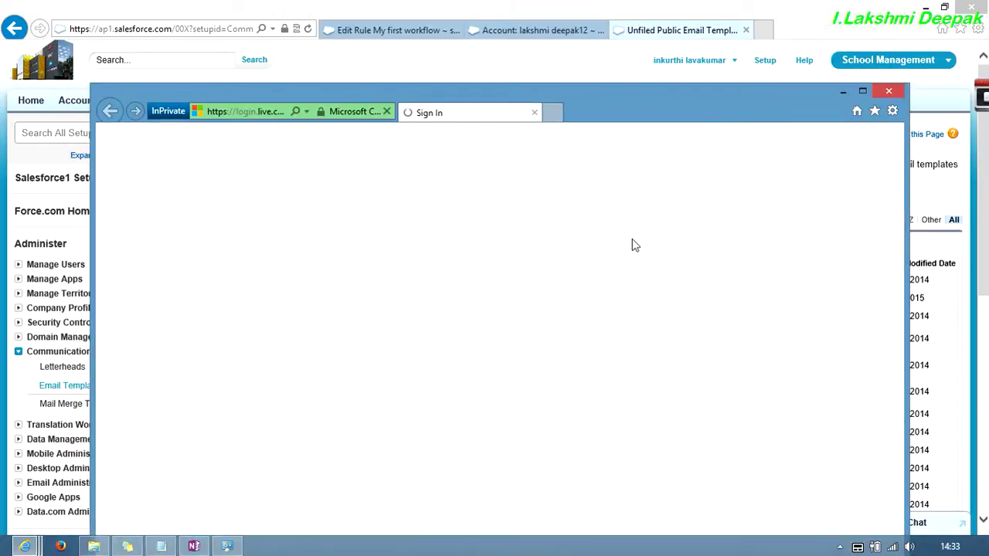
- Sign in to Outlook.com with the account e-mail and password, then minimize the mail window
left_click(647, 266)
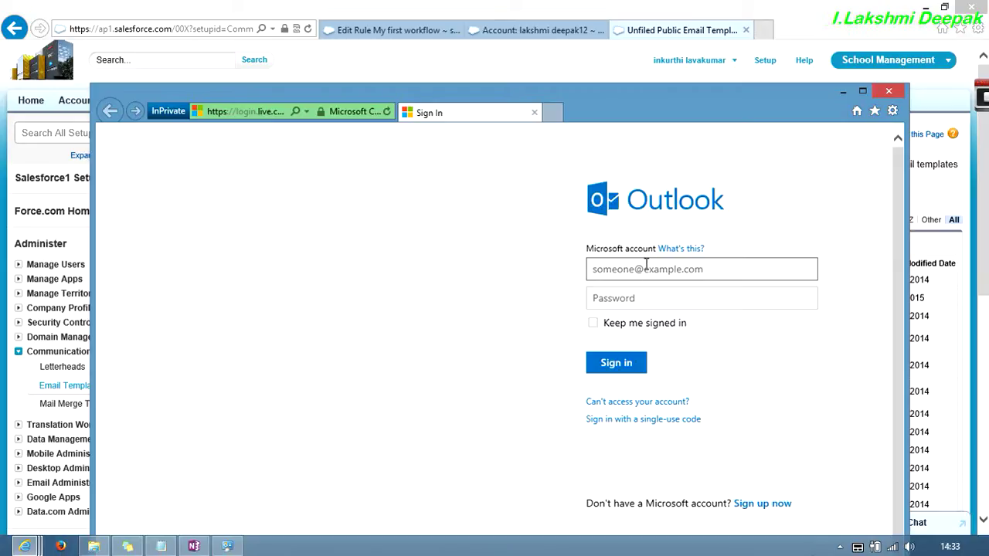
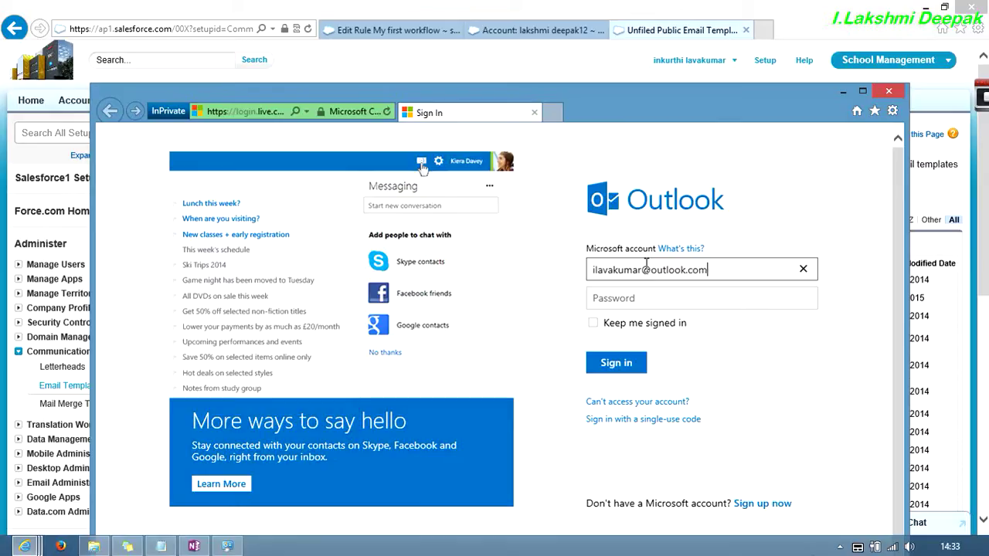
key("Tab")
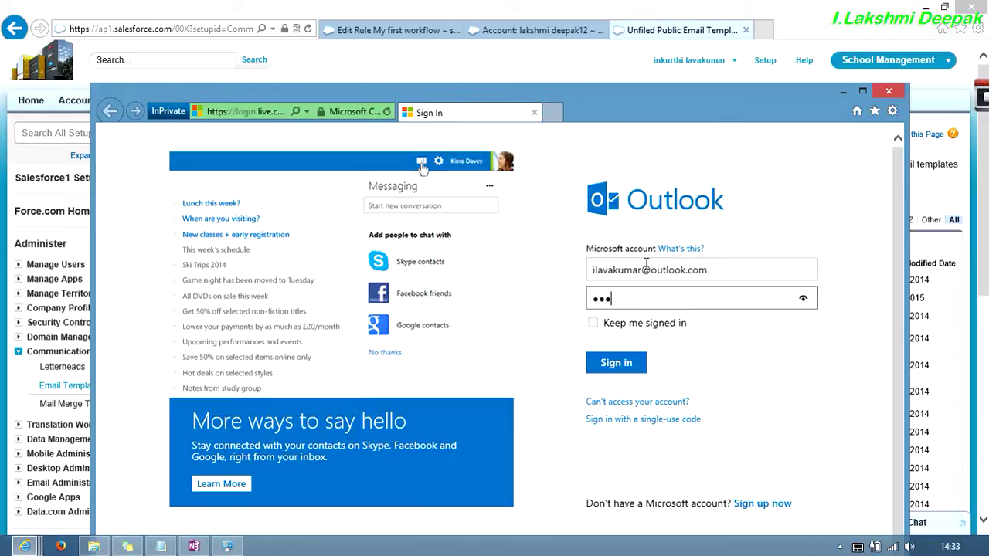
left_click(618, 363)
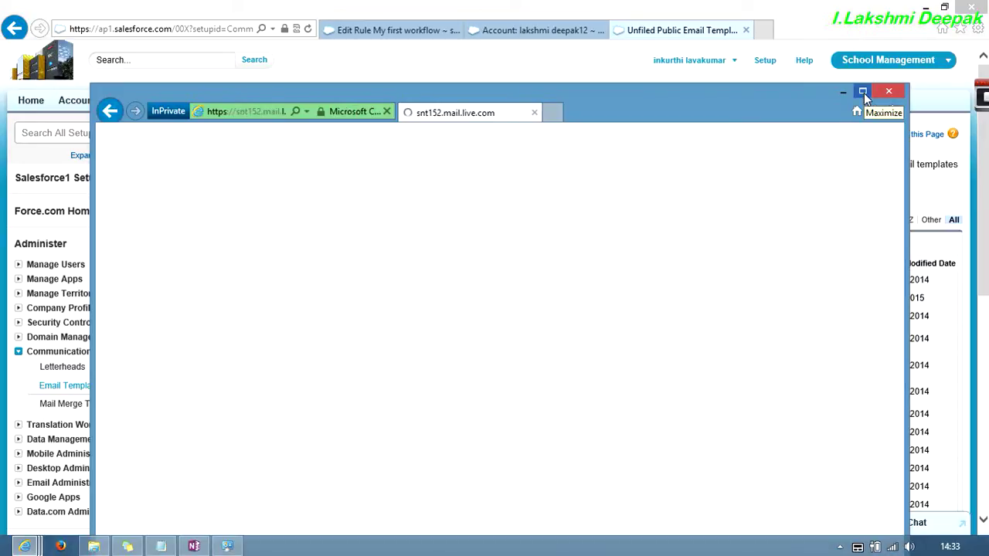
left_click(864, 93)
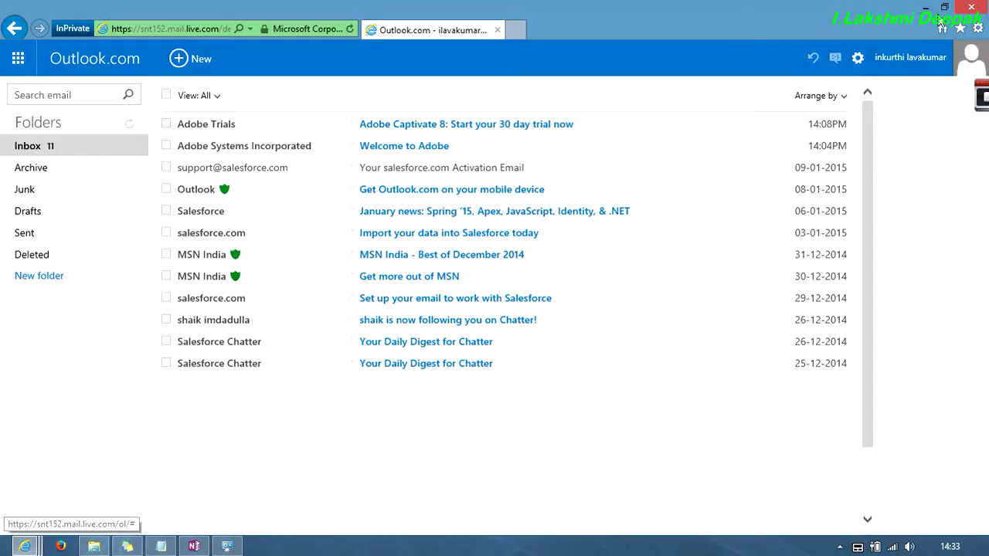
left_click(924, 8)
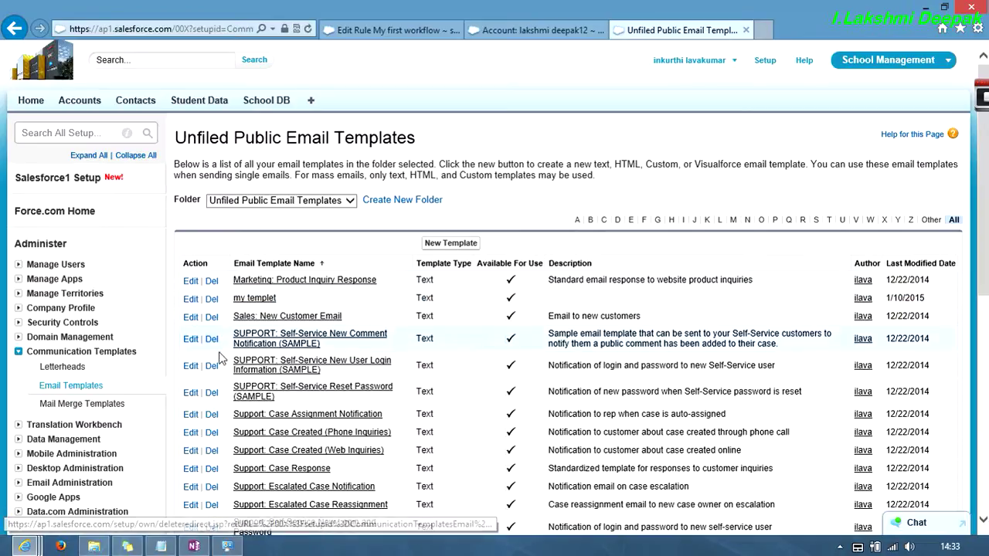
left_click(226, 547)
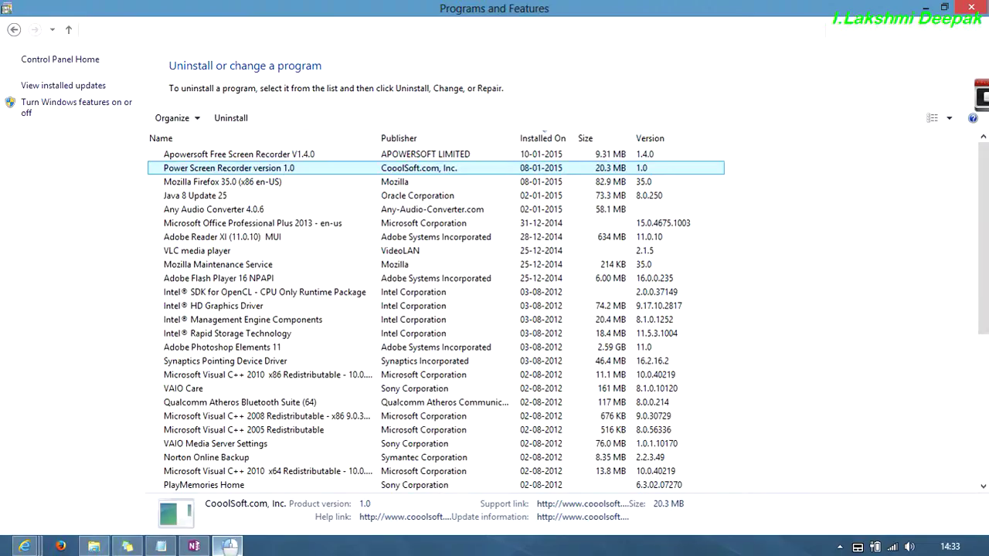
left_click(226, 546)
mouse_move(26, 546)
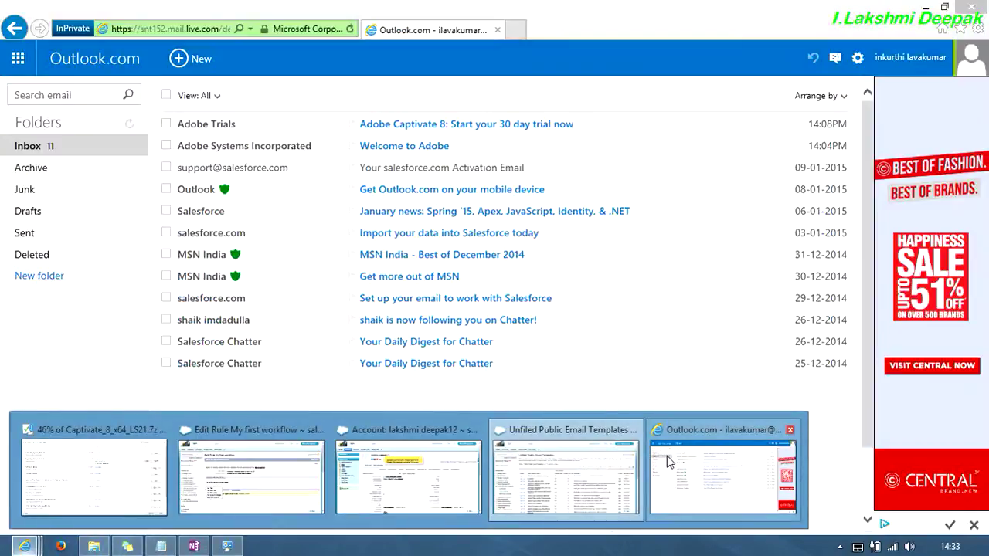
left_click(667, 461)
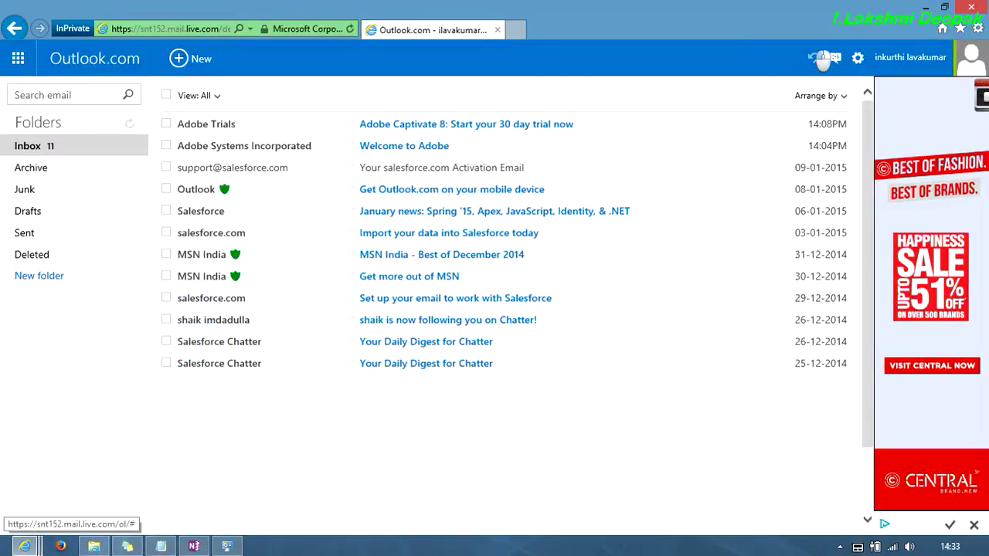
left_click(353, 31)
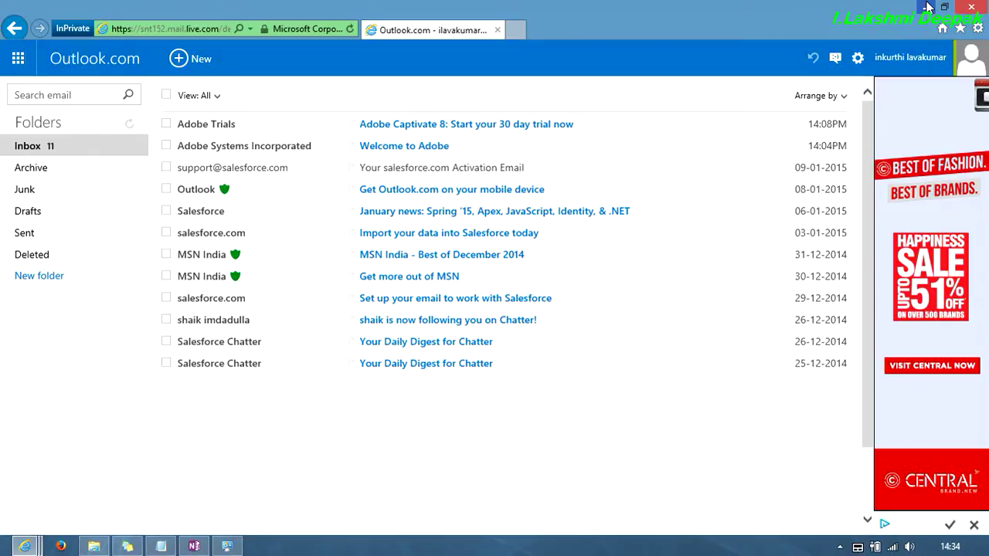
left_click(928, 7)
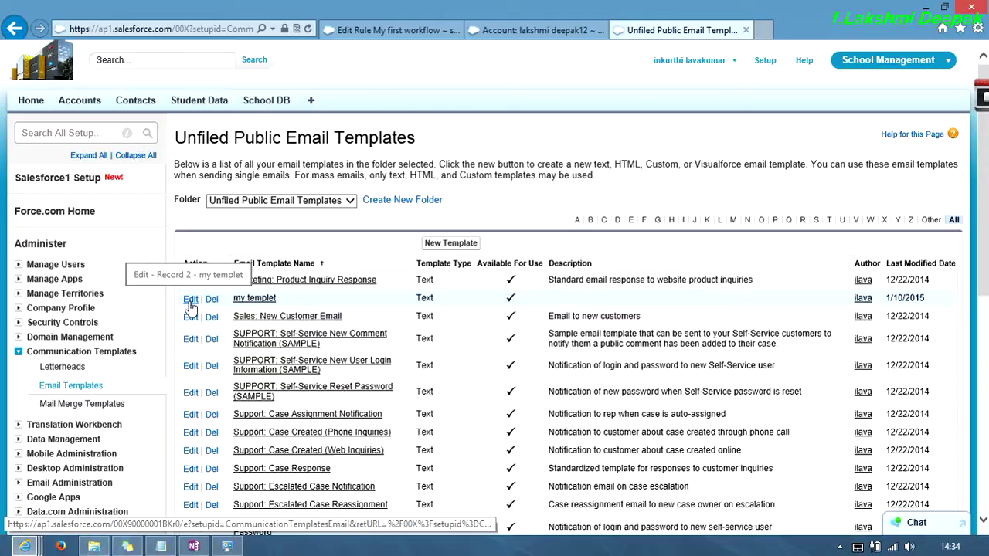
- Return to the My first workflow rule page and add a new email alert action
scroll(191, 308, "down", 3)
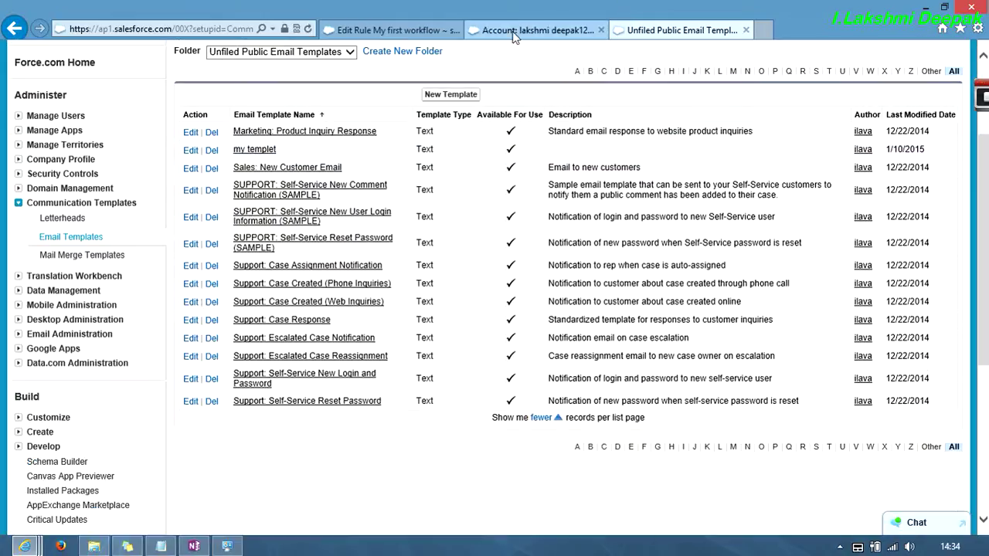
left_click(393, 30)
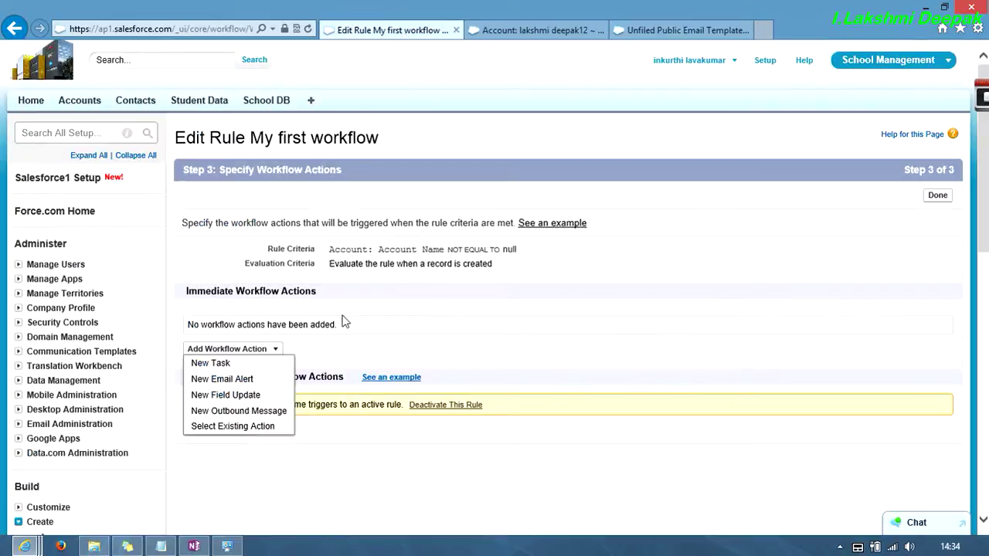
scroll(329, 328, "down", 2)
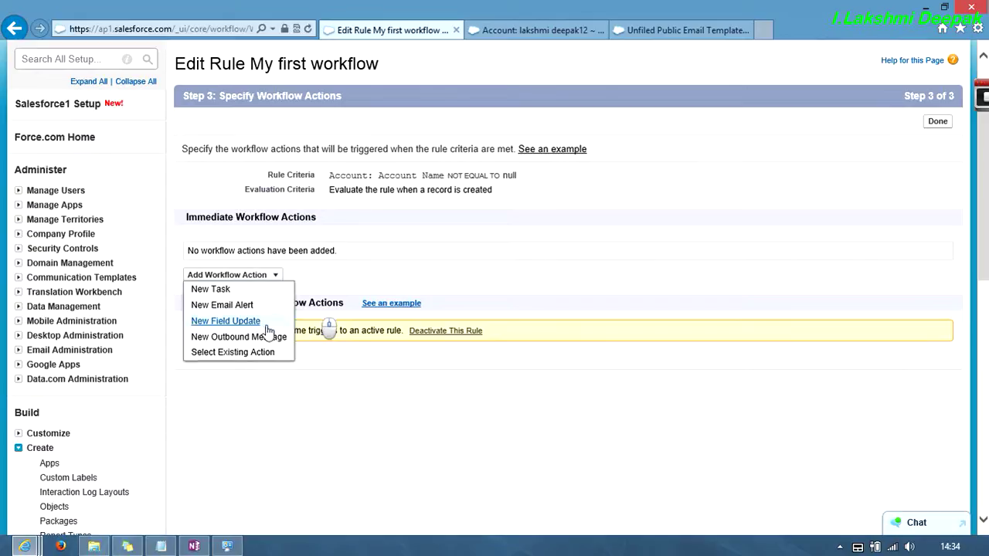
left_click(221, 305)
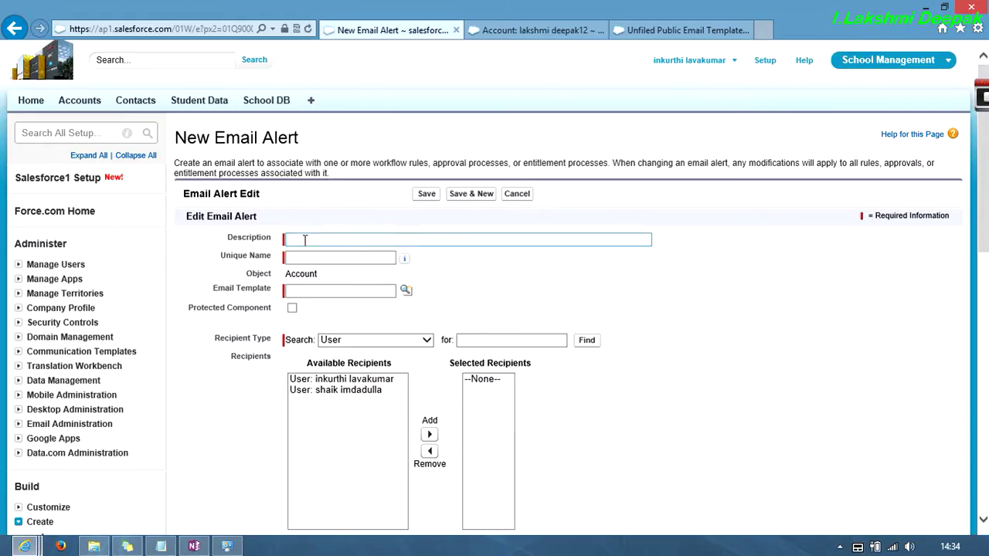
- Describe the alert as 'my mail' and choose the 'my templet' email template
left_click(305, 240)
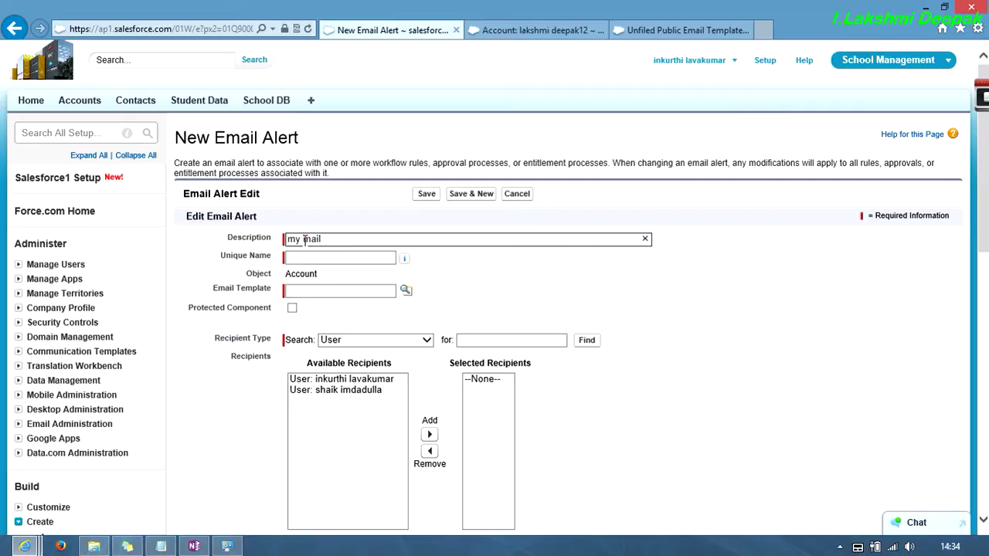
key("Tab")
left_click(406, 291)
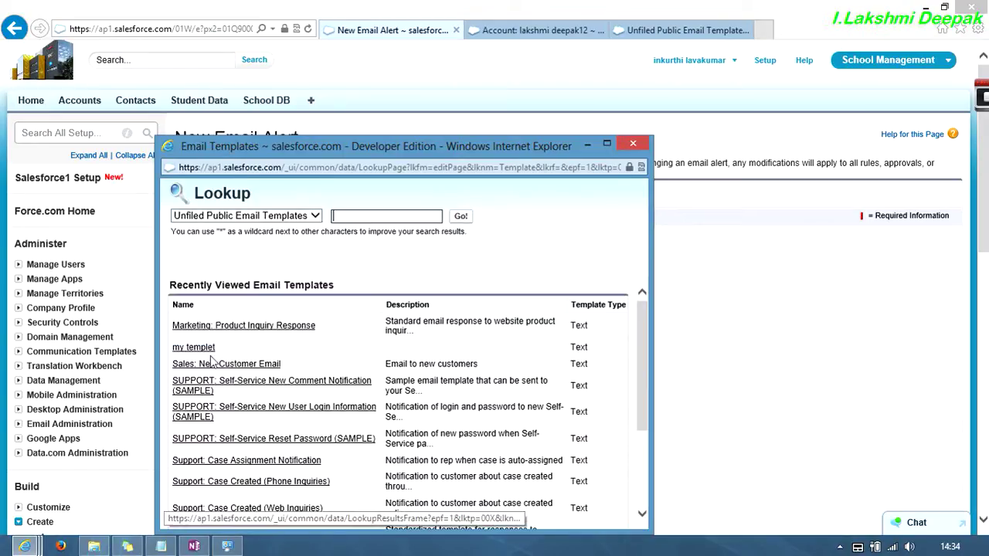
left_click(184, 348)
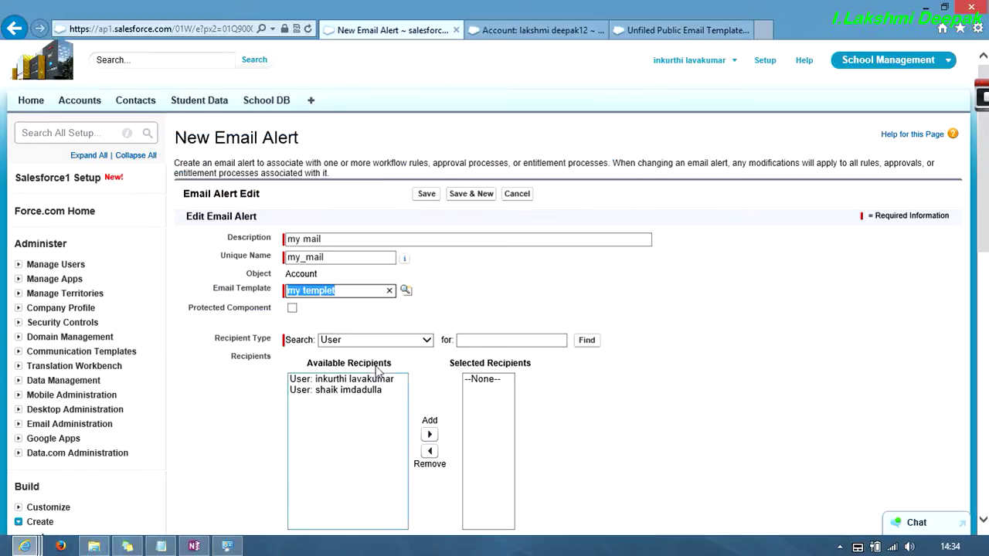
- Set the recipient type to User and add the first available user as recipient
left_click(431, 342)
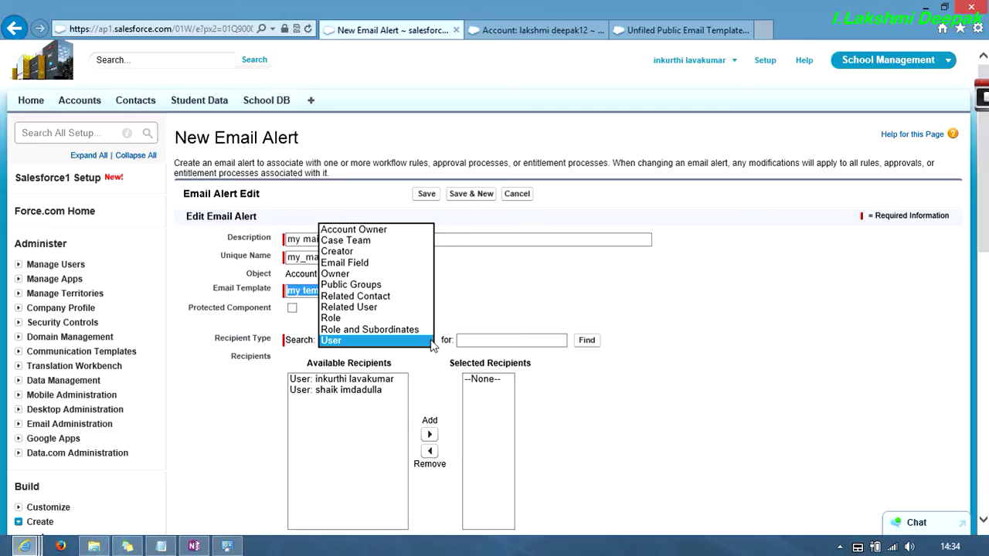
left_click(386, 264)
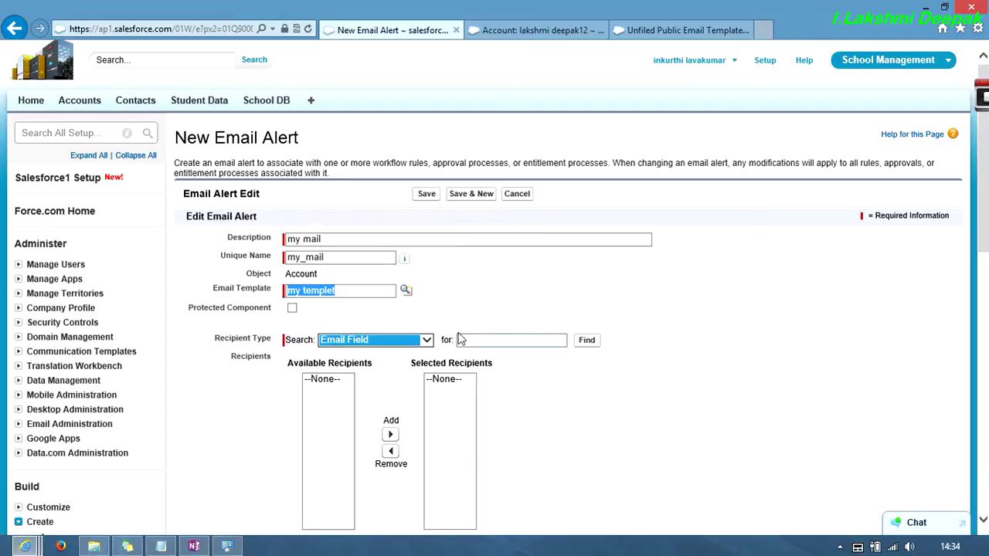
left_click(483, 340)
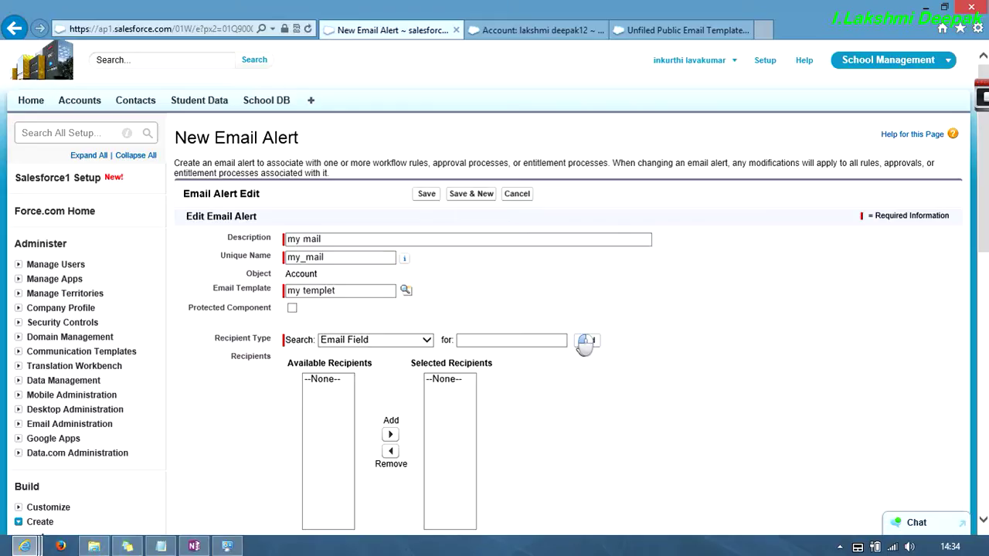
left_click(504, 340)
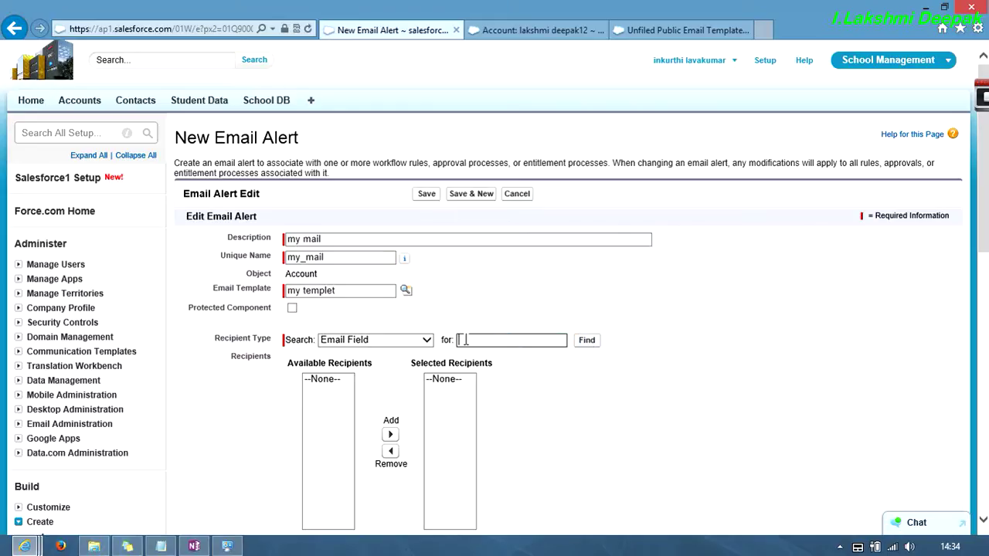
left_click(434, 340)
left_click(431, 340)
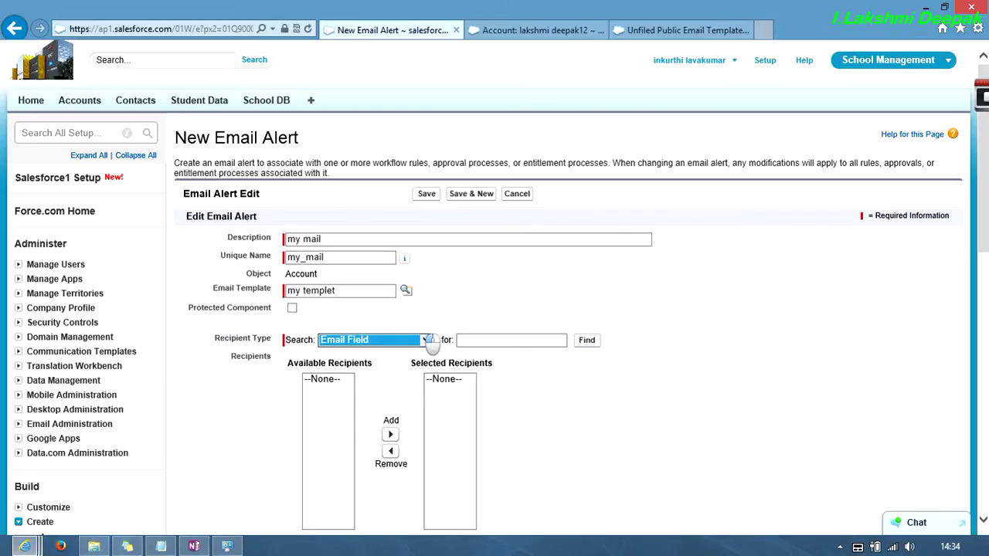
left_click(493, 341)
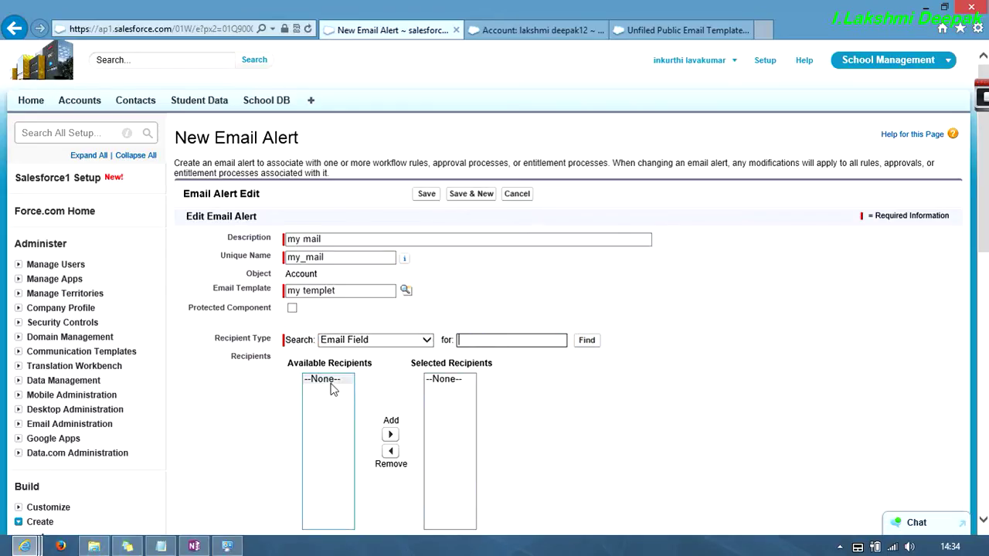
left_click(401, 341)
left_click(402, 343)
left_click(402, 342)
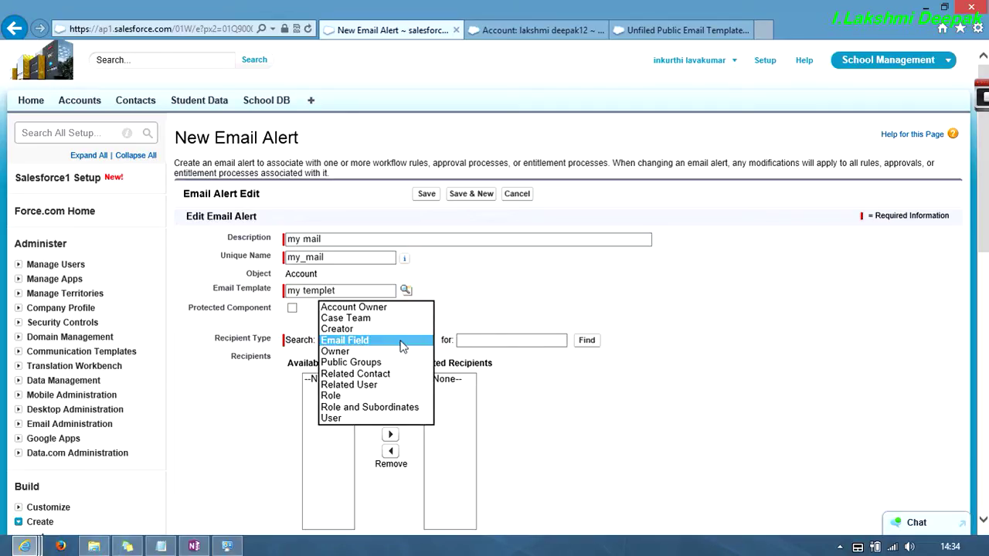
left_click(366, 352)
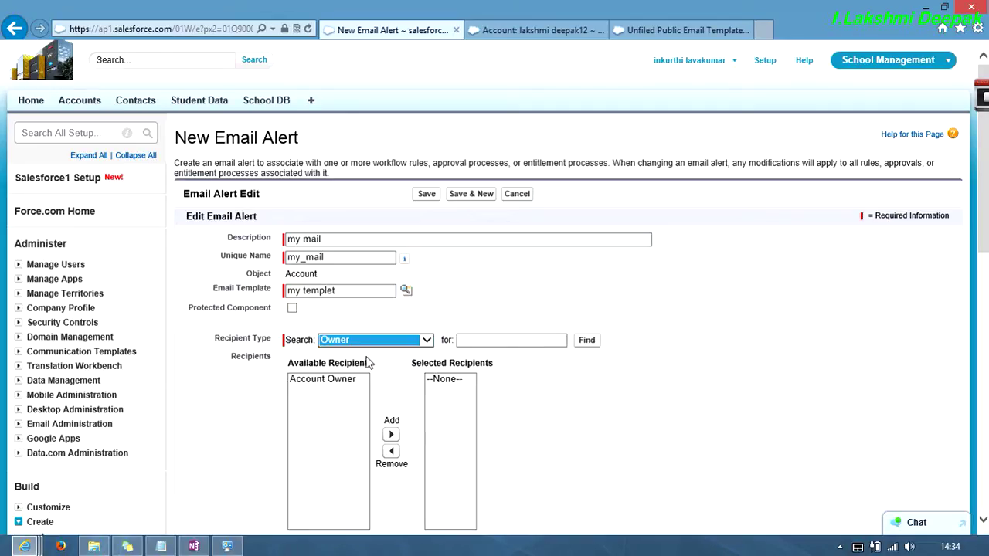
left_click(347, 379)
left_click(380, 341)
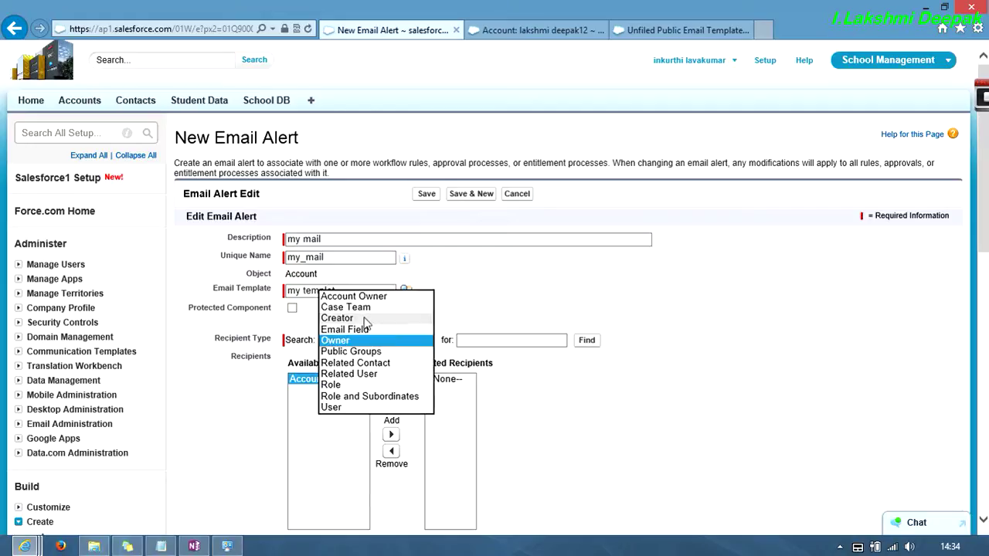
left_click(358, 408)
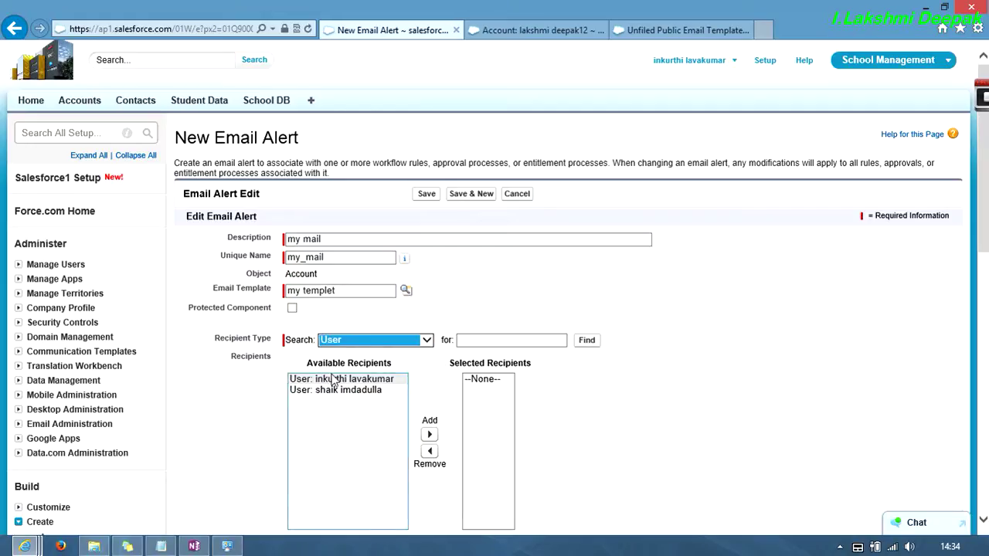
left_click(333, 379)
left_click(430, 434)
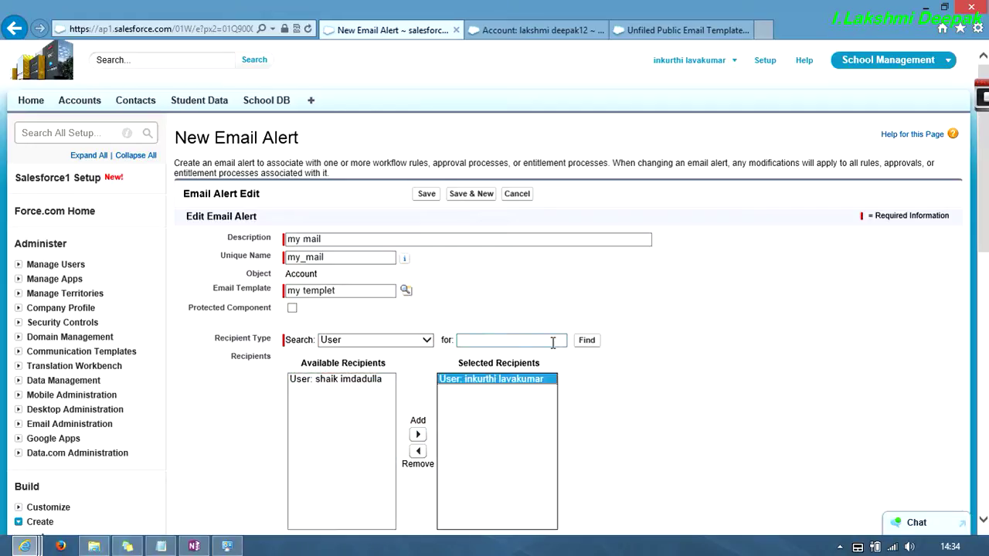
scroll(617, 346, "down", 5)
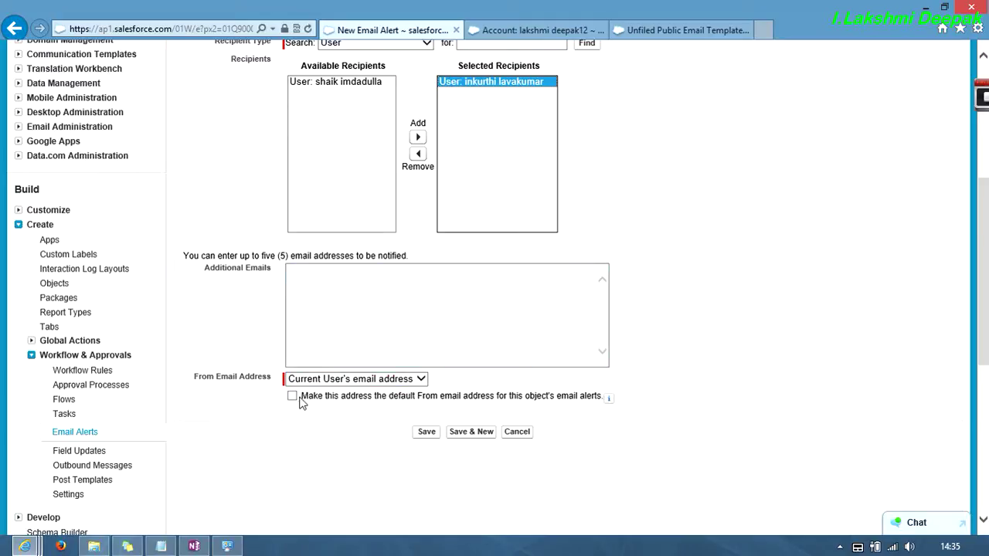
- Save the 'my mail' email alert and check the Outlook inbox and templates windows
left_click(427, 433)
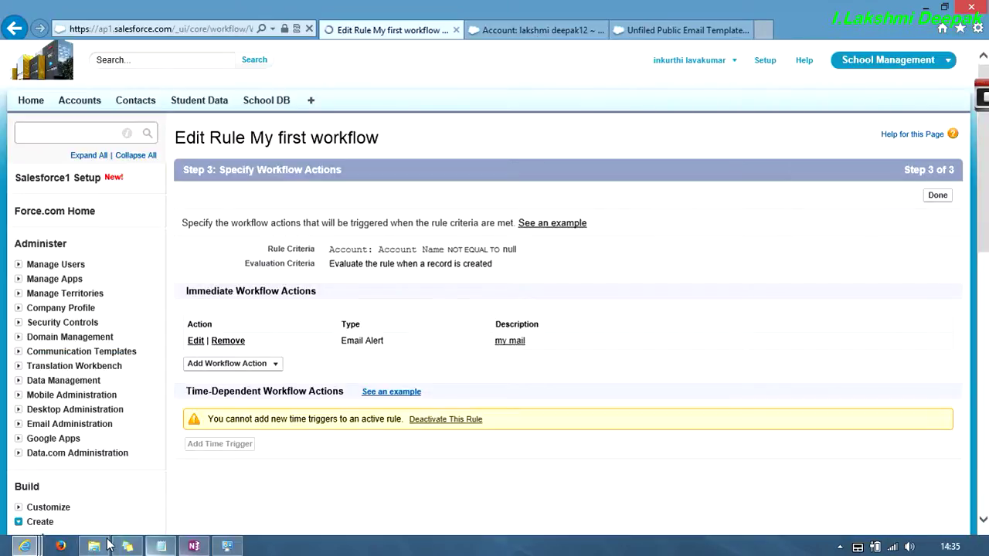
mouse_move(29, 546)
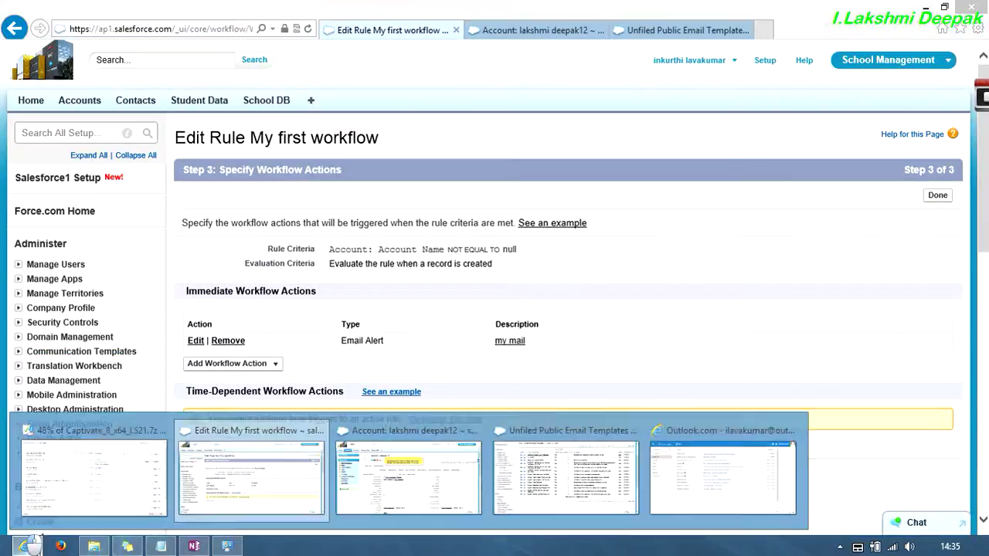
left_click(722, 469)
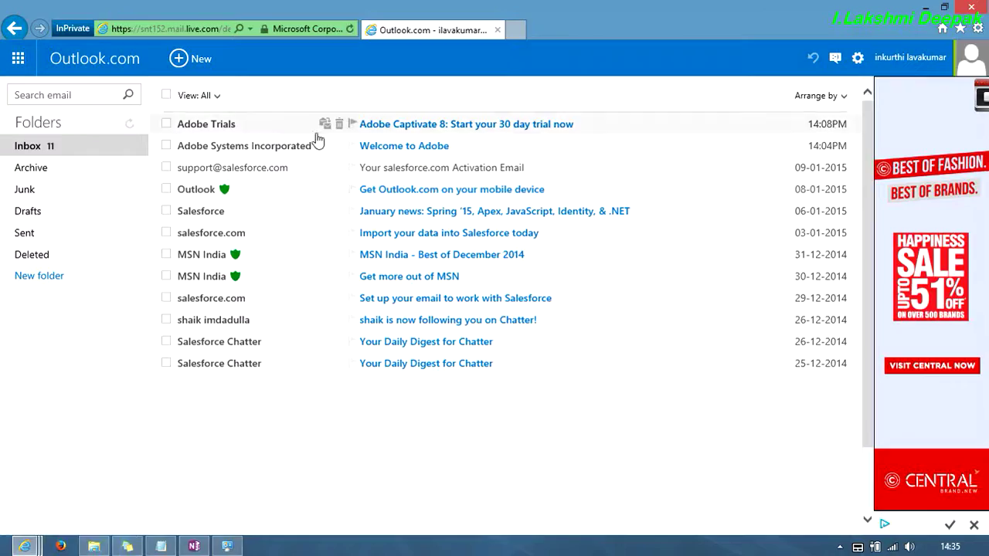
mouse_move(49, 545)
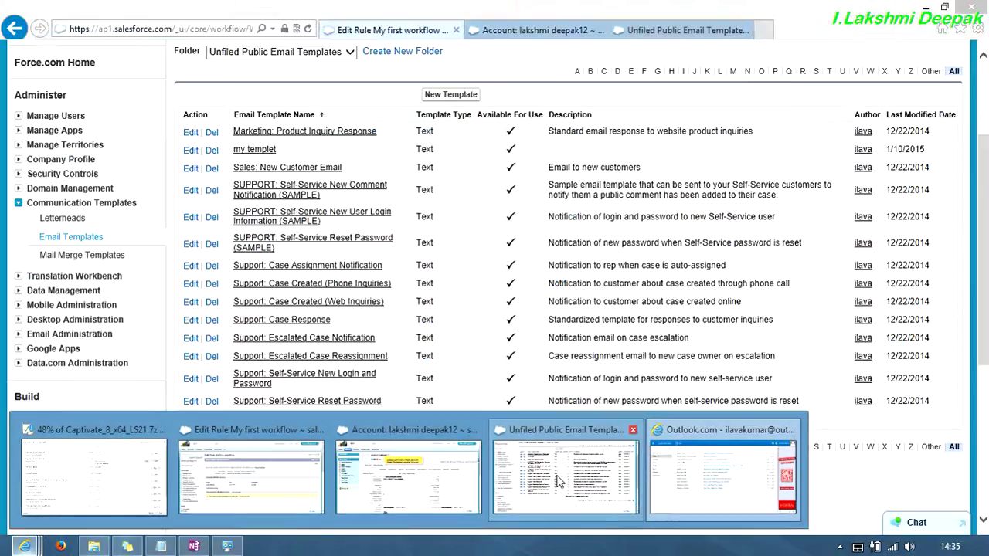
left_click(562, 475)
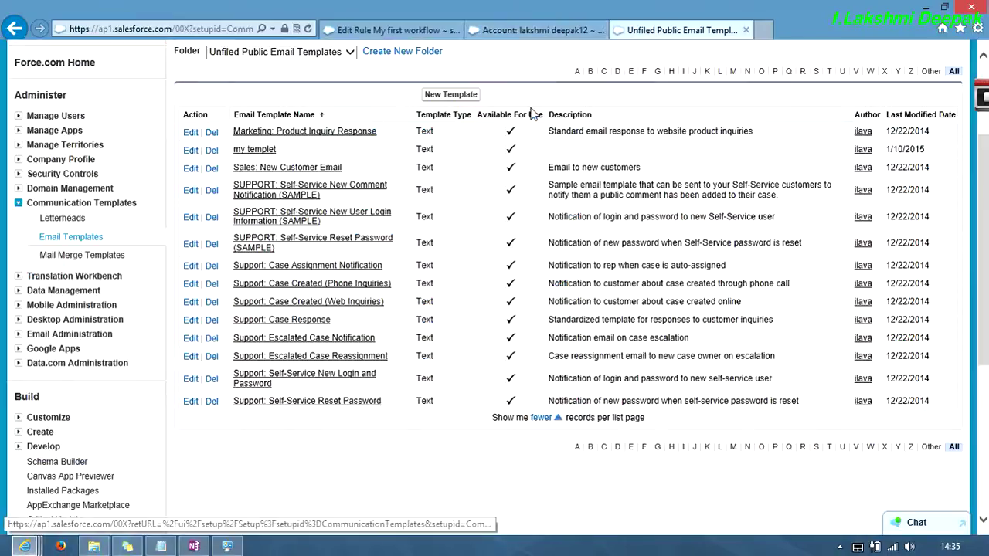
- Confirm the workflow rule lists the alert, then go to the Accounts home page
left_click(395, 31)
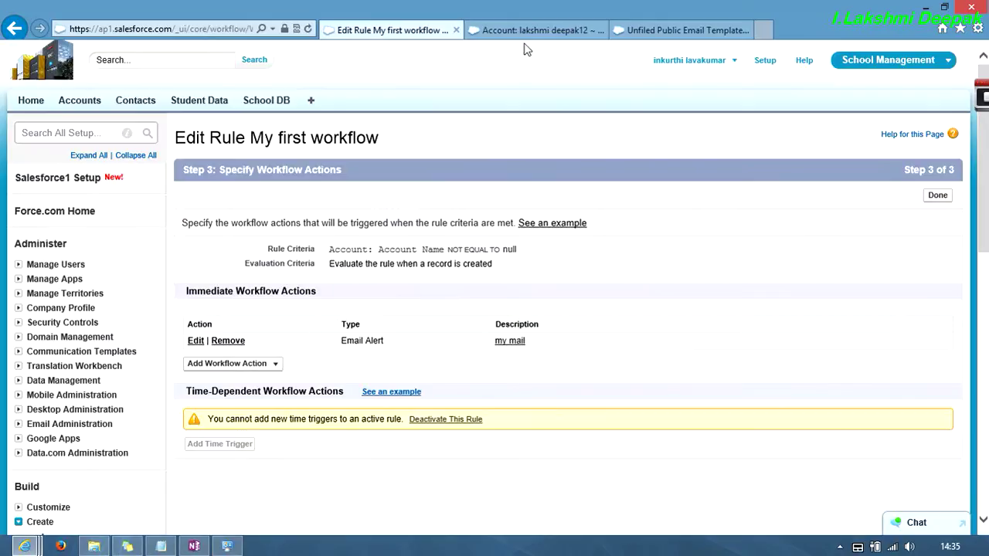
left_click(531, 31)
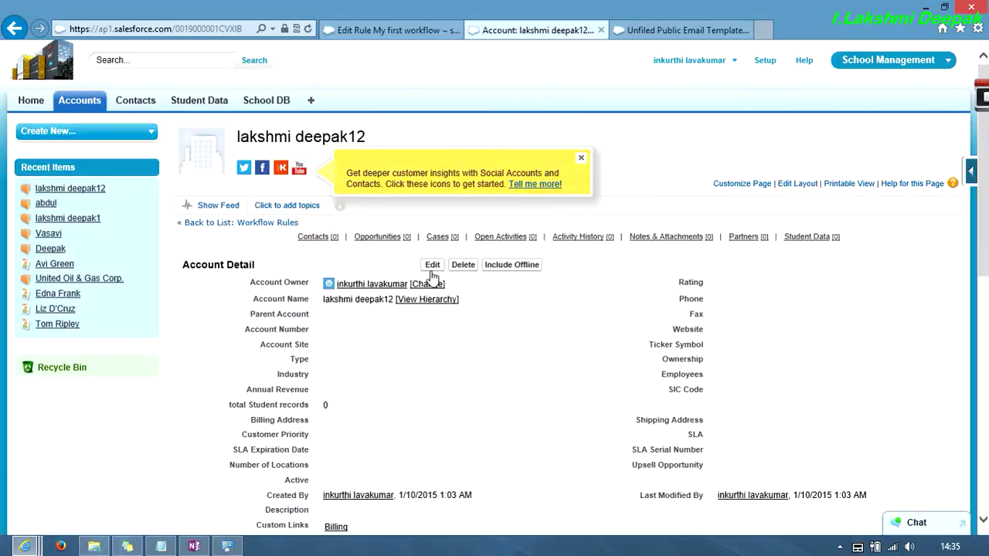
left_click(100, 102)
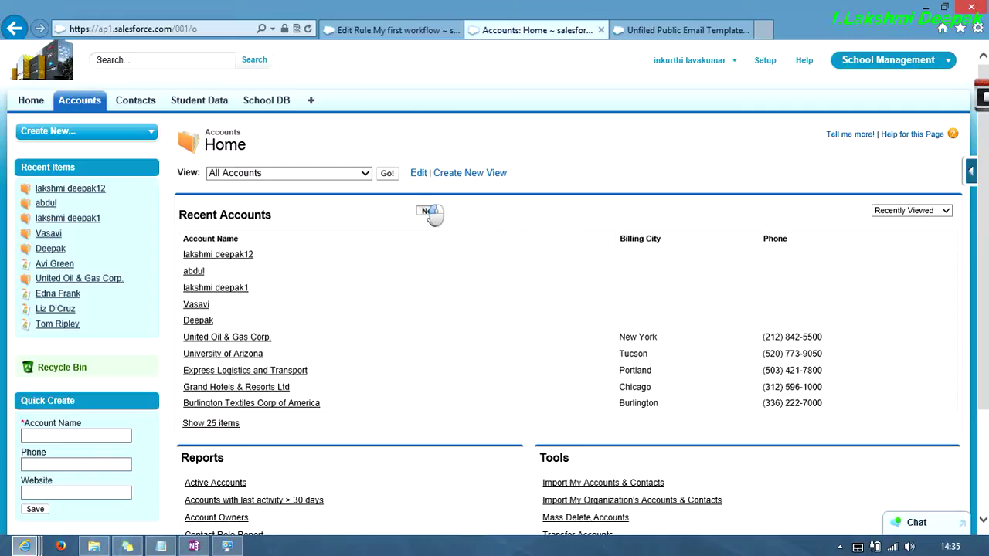
- Create a new account with a test account name and save it
left_click(429, 211)
left_click(387, 247)
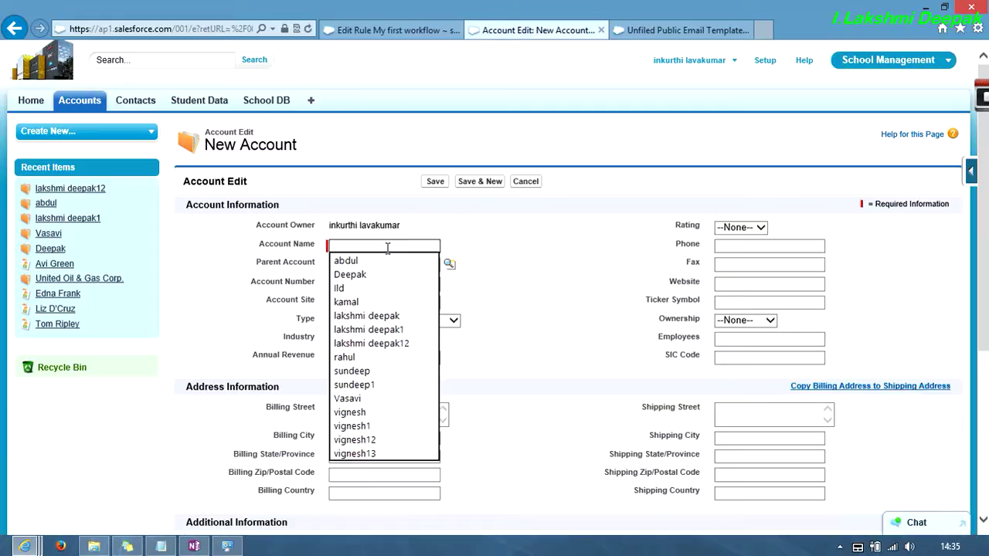
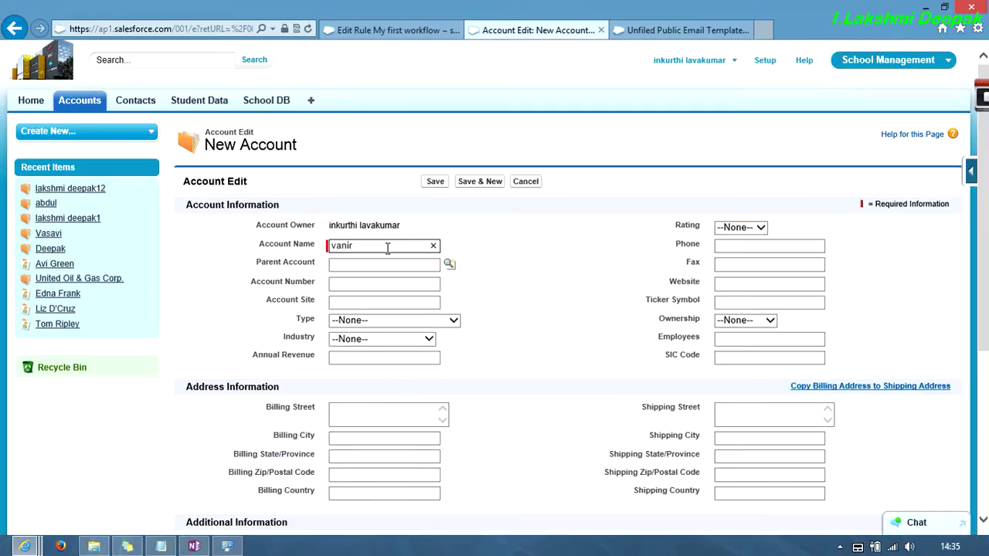
left_click(438, 181)
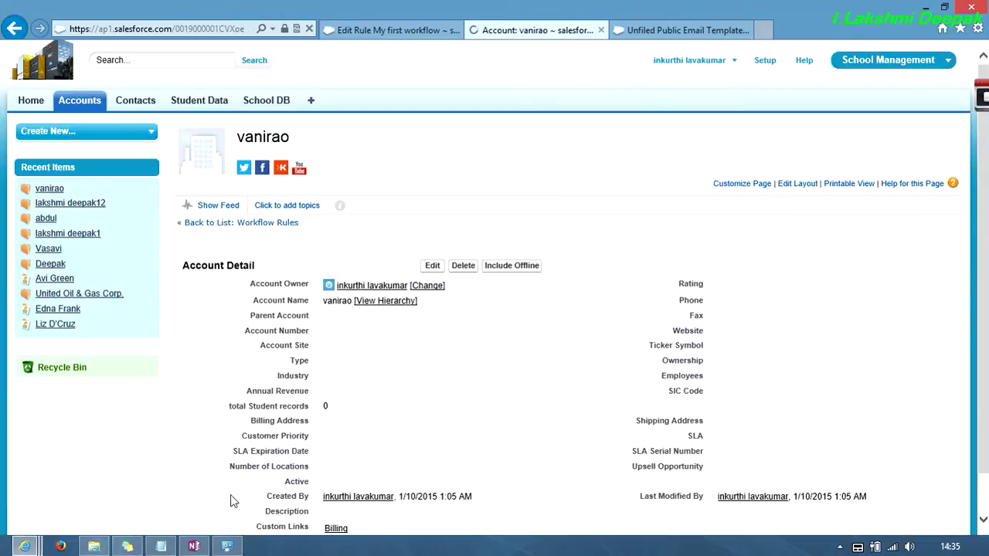
- Flag and open the new 'Hi' email in Outlook.com, then follow its account link
mouse_move(24, 546)
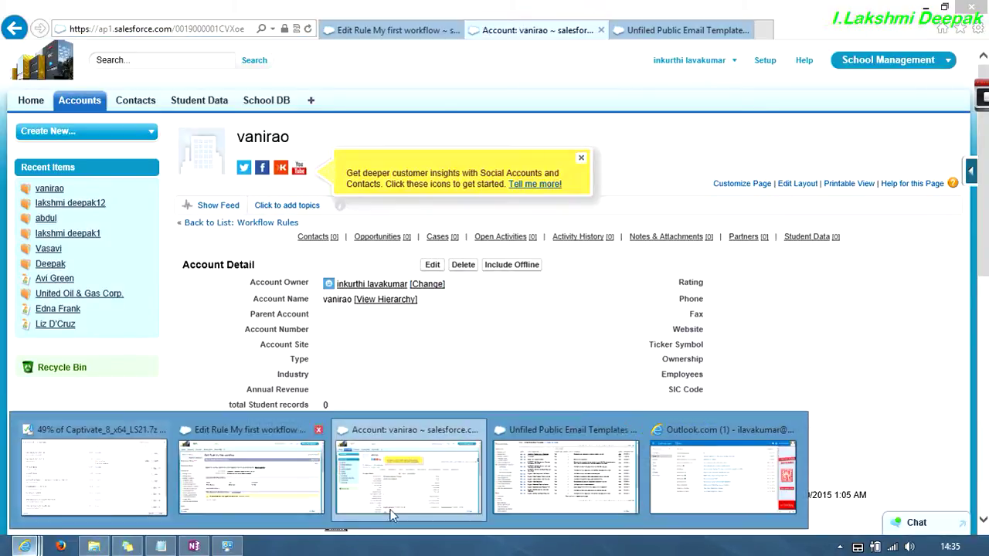
left_click(700, 475)
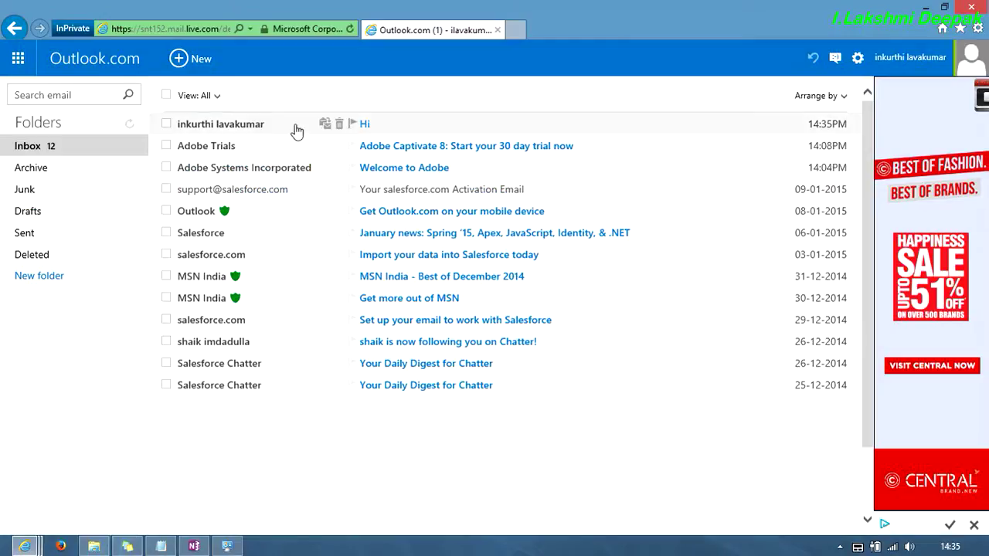
left_click(352, 124)
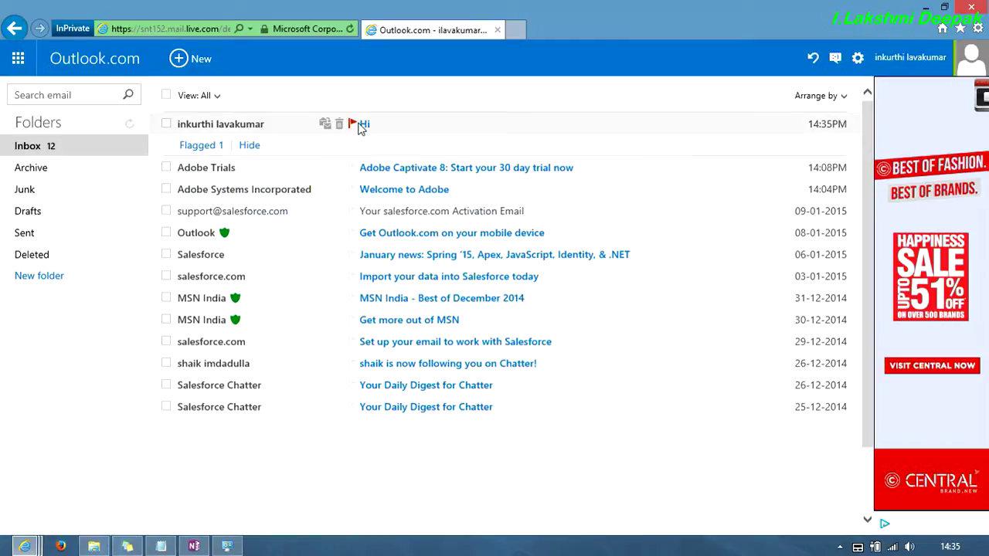
left_click(249, 128)
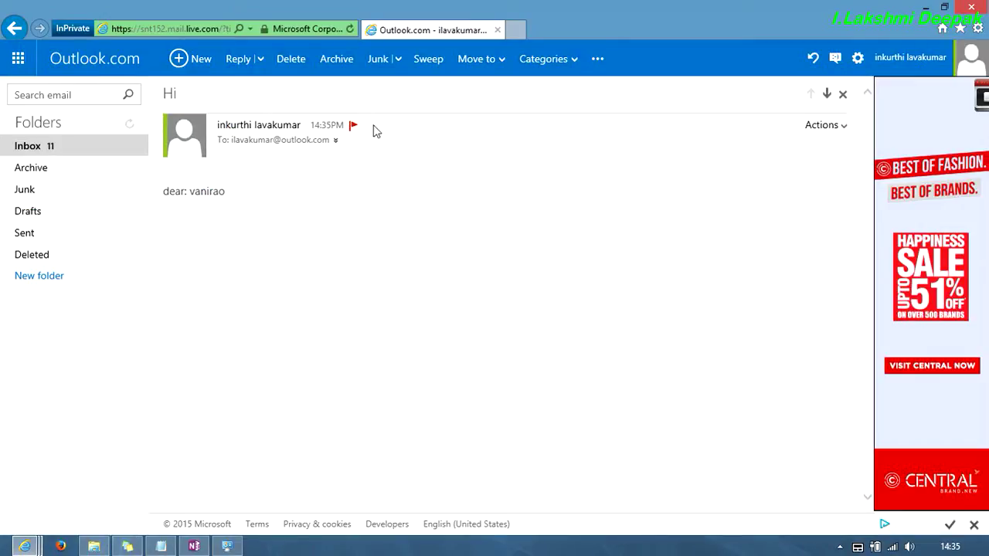
left_click(207, 192)
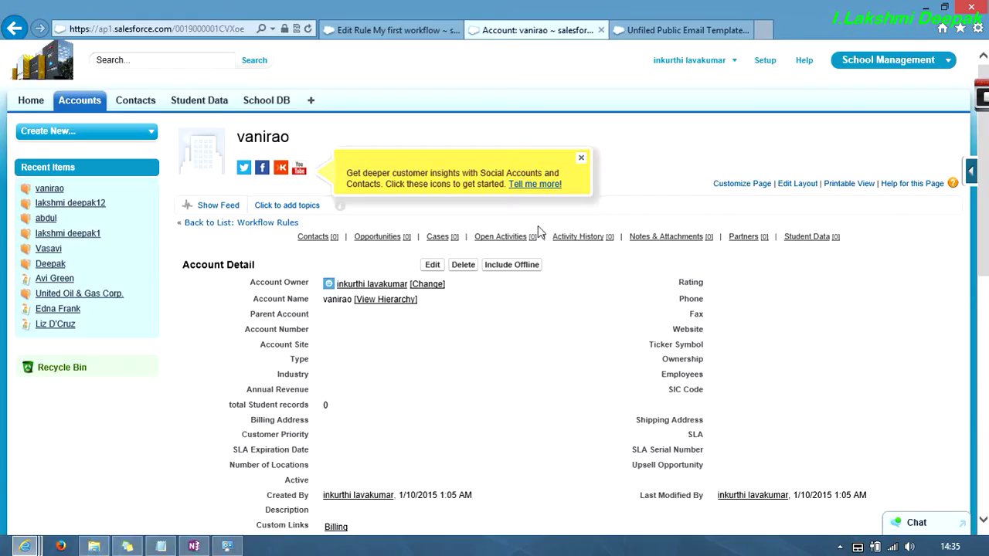
- Dismiss the social accounts tip and review the field update and email lines in the Notepad notes
left_click(581, 159)
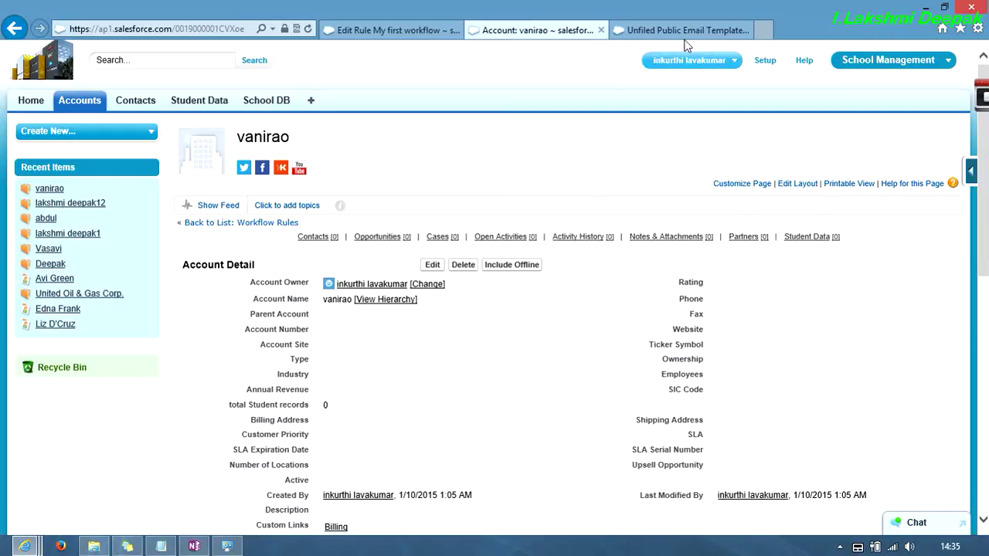
left_click(630, 30)
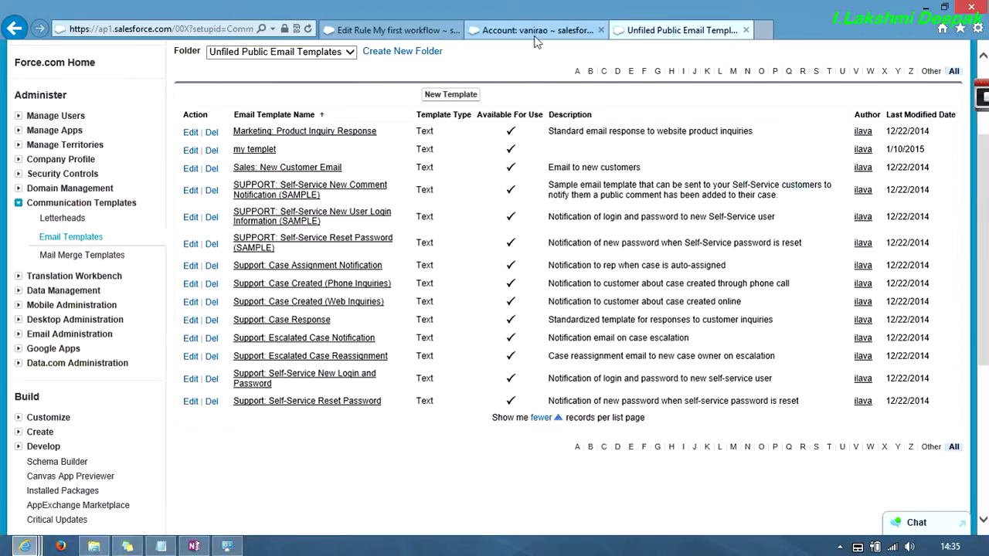
left_click(161, 547)
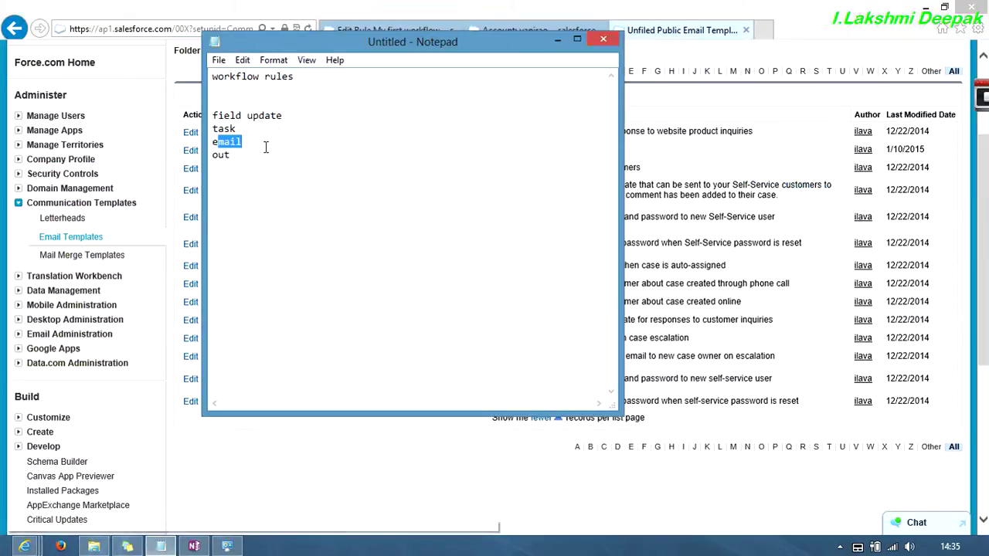
left_click_drag(284, 115, 213, 115)
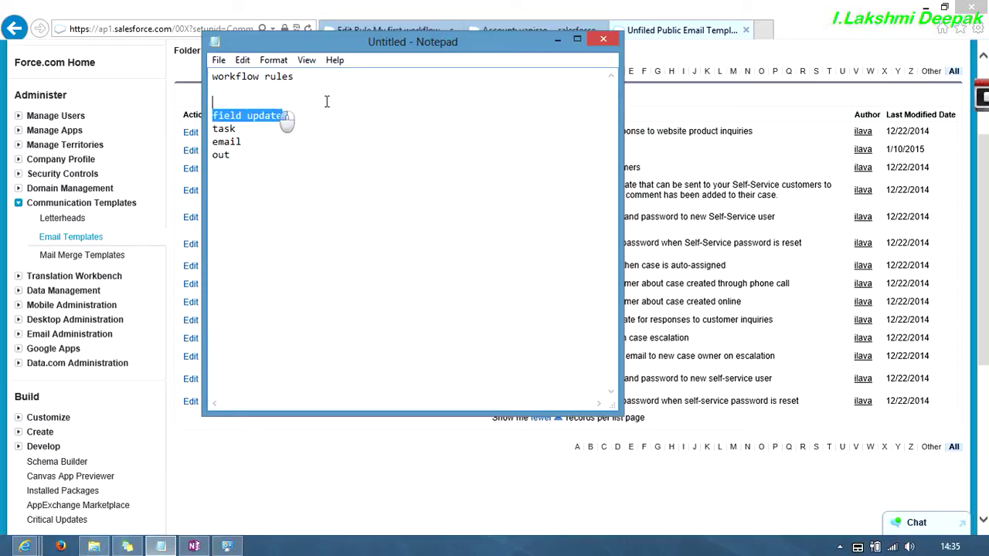
left_click(251, 129)
left_click(245, 142)
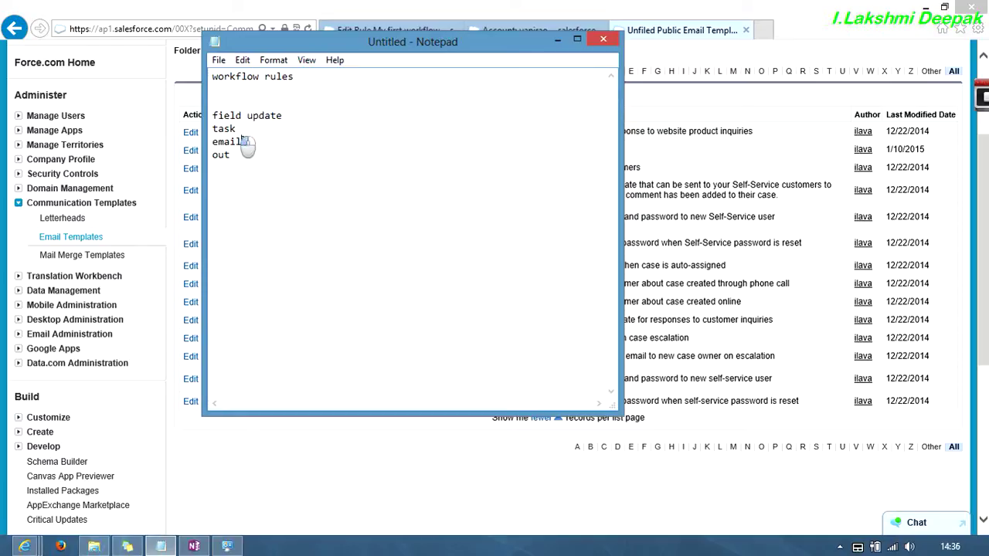
left_click(557, 40)
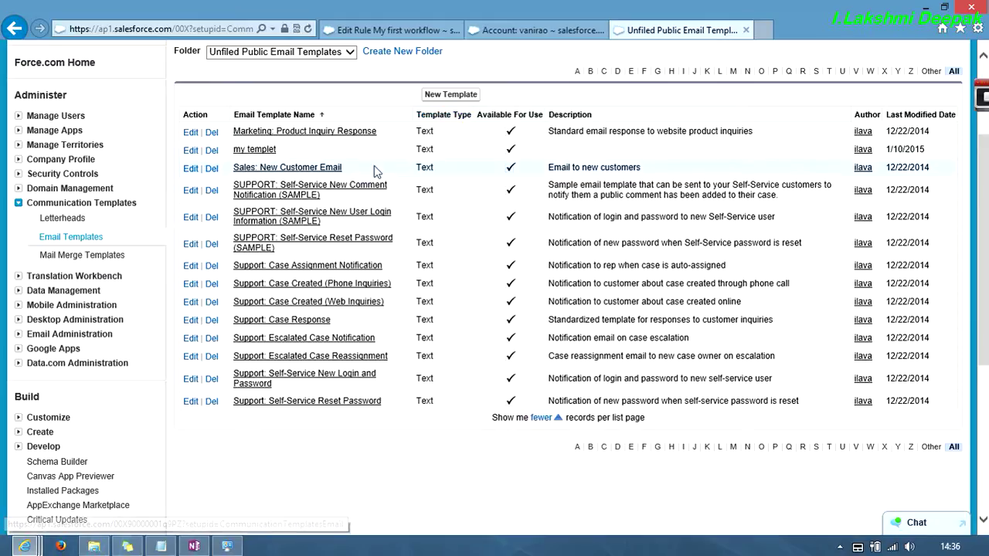
- Minimize the browser and Downloads windows and close OneNote to reach the desktop
left_click(925, 7)
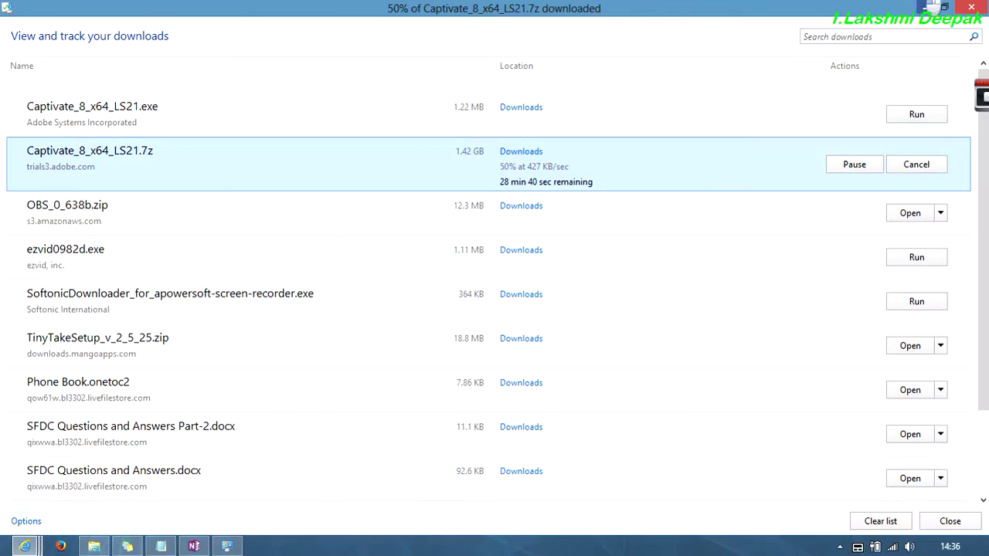
left_click(925, 8)
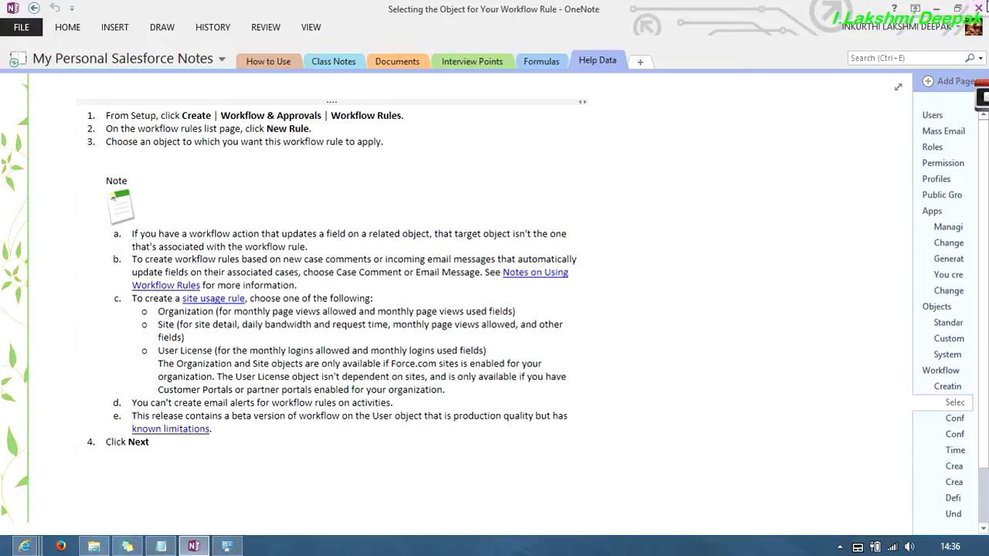
left_click(980, 8)
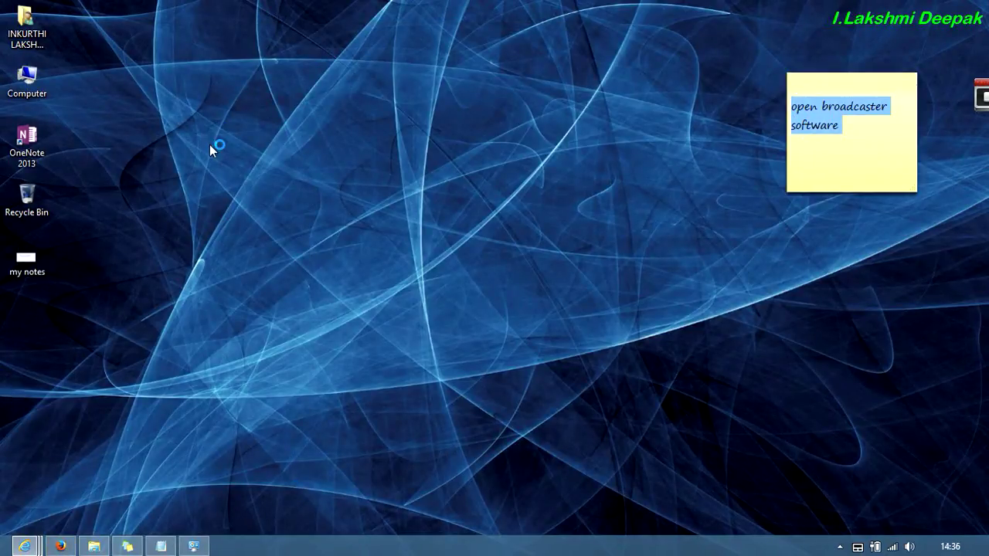
- Preview the desktop 'my notes' image in Windows Photo Viewer
right_click(30, 257)
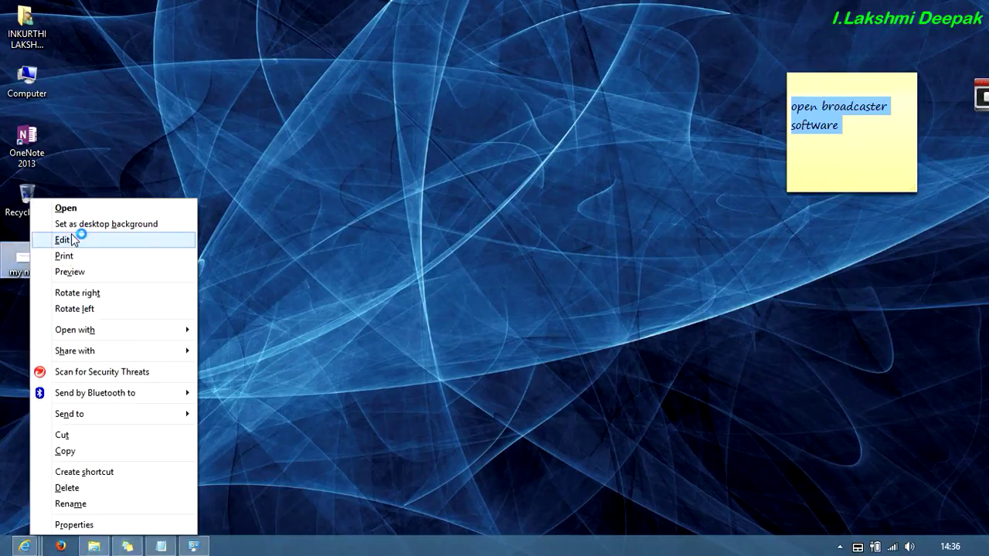
left_click(86, 271)
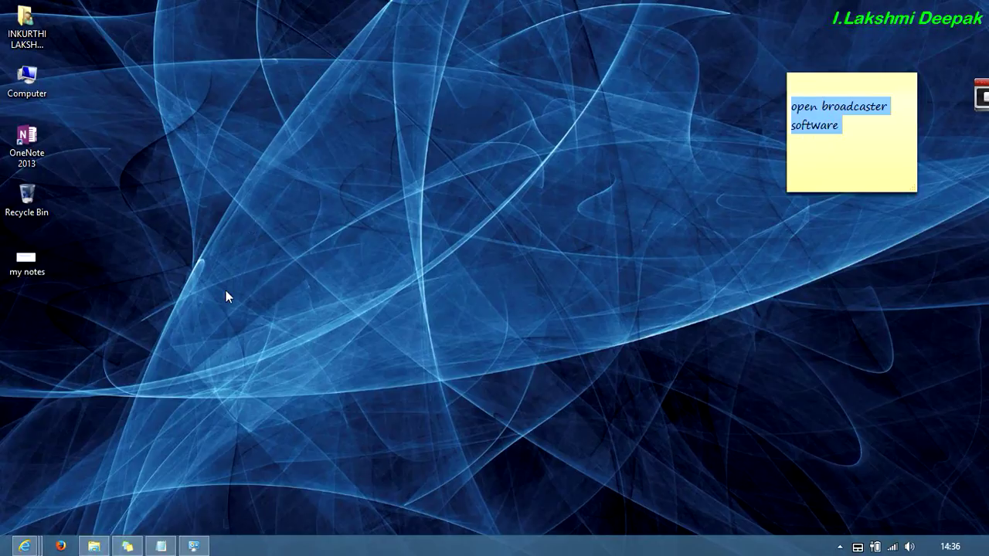
left_click(319, 53)
- Display the my notes image and restore the Outlook.com mail window from full screen
left_click(839, 83)
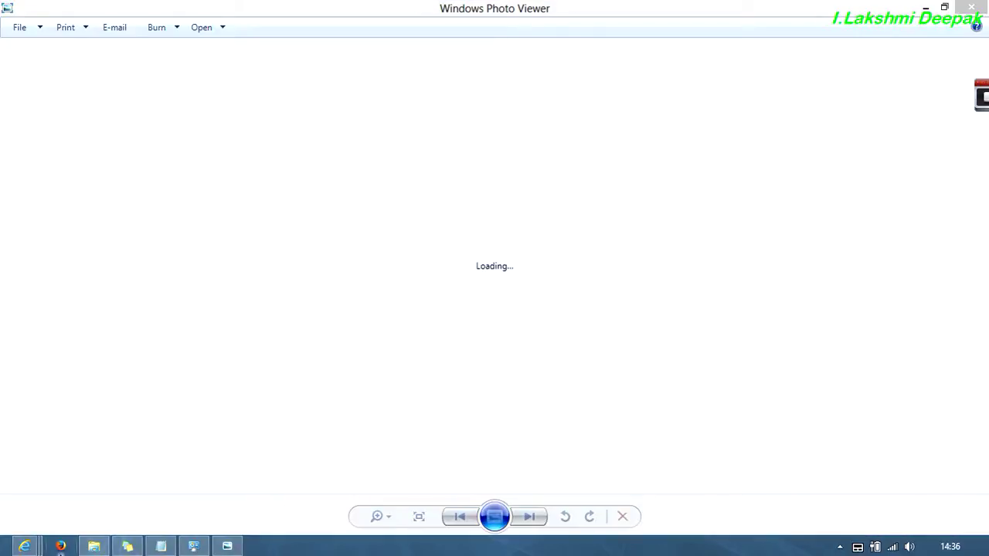
mouse_move(30, 549)
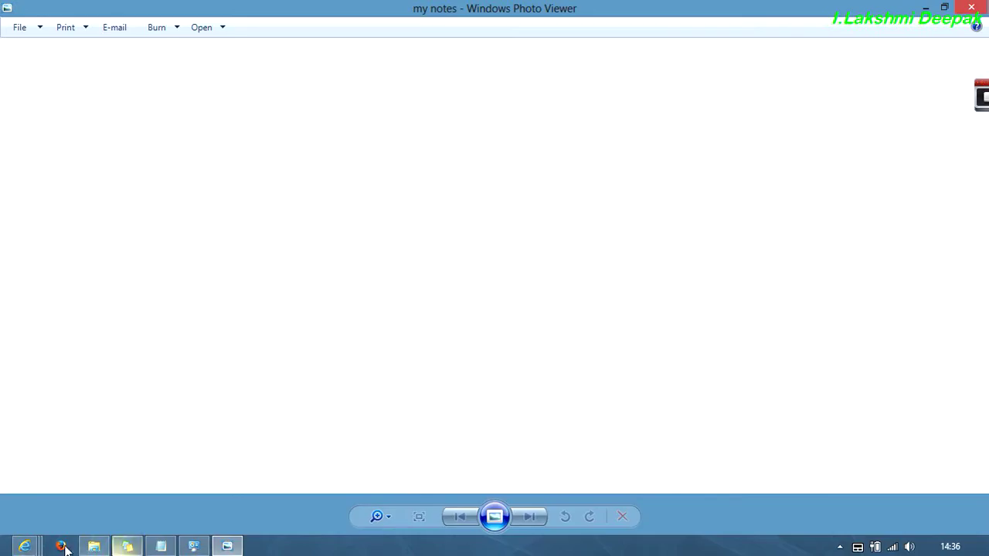
left_click(772, 479)
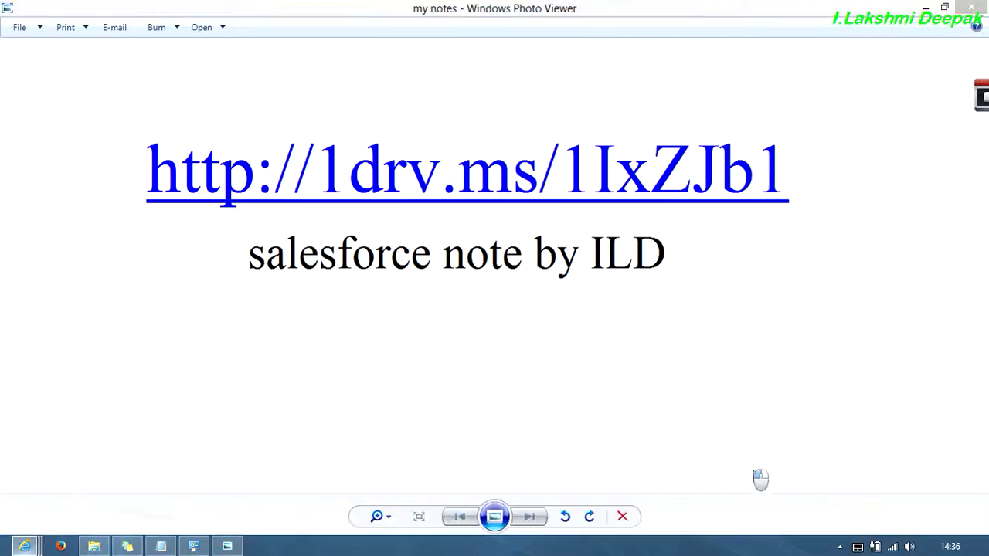
left_click_drag(570, 19, 532, 344)
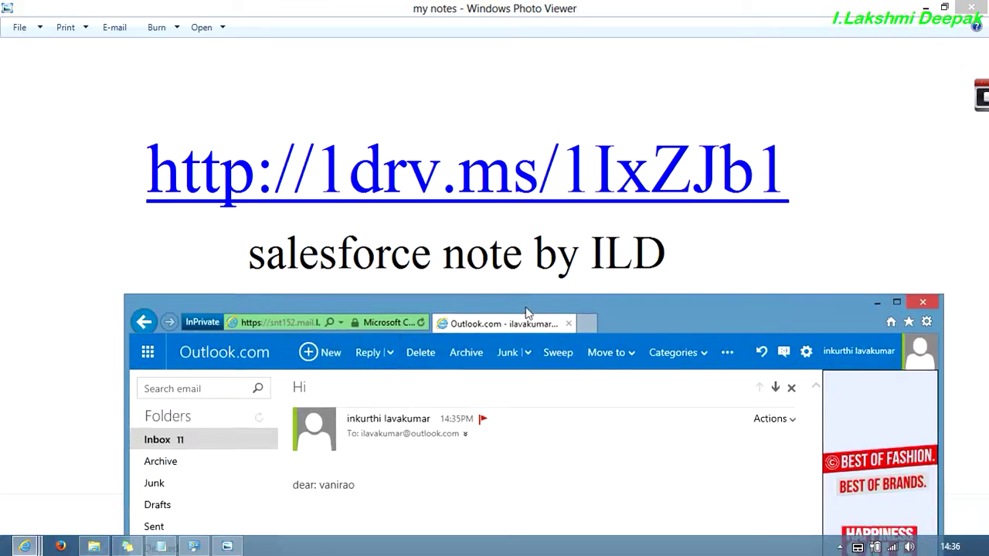
- Sign out of Outlook.com and move the browser window higher up
left_click(881, 352)
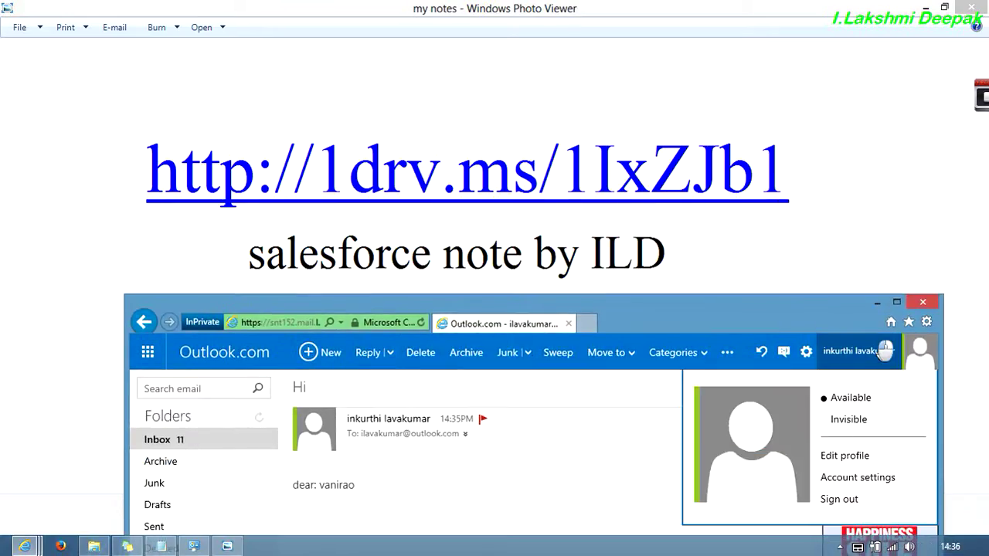
left_click(846, 503)
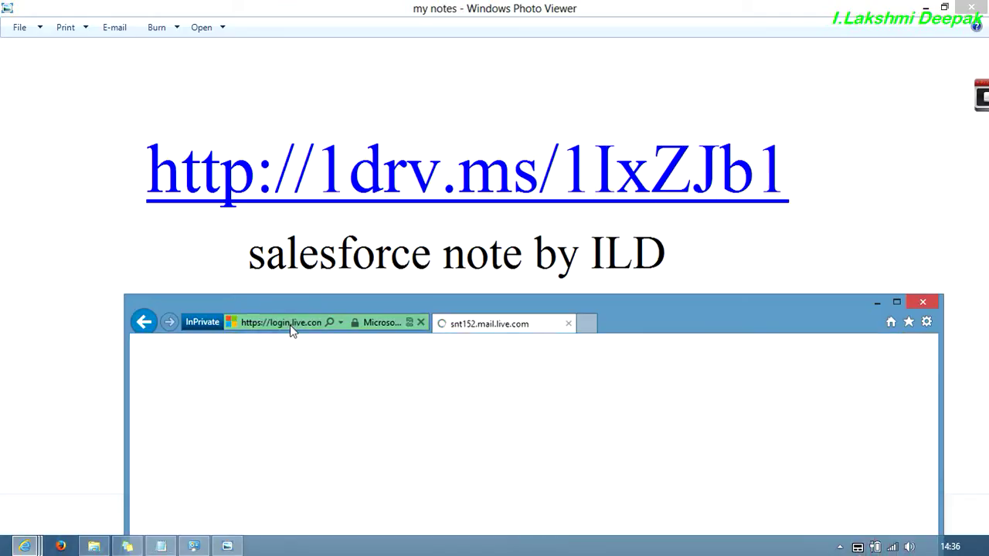
left_click_drag(618, 311, 605, 233)
left_click(886, 224)
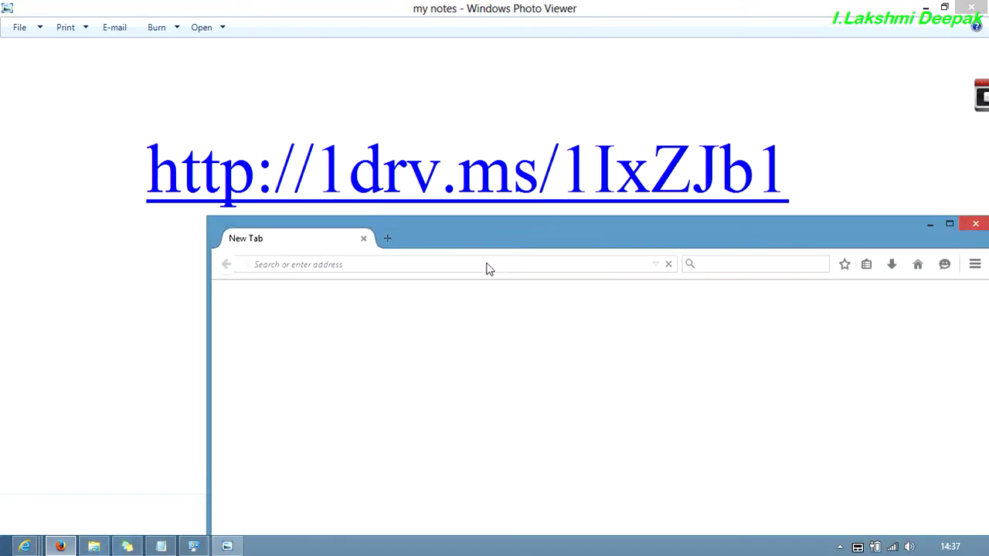
left_click(489, 267)
left_click(541, 260)
left_click(503, 267)
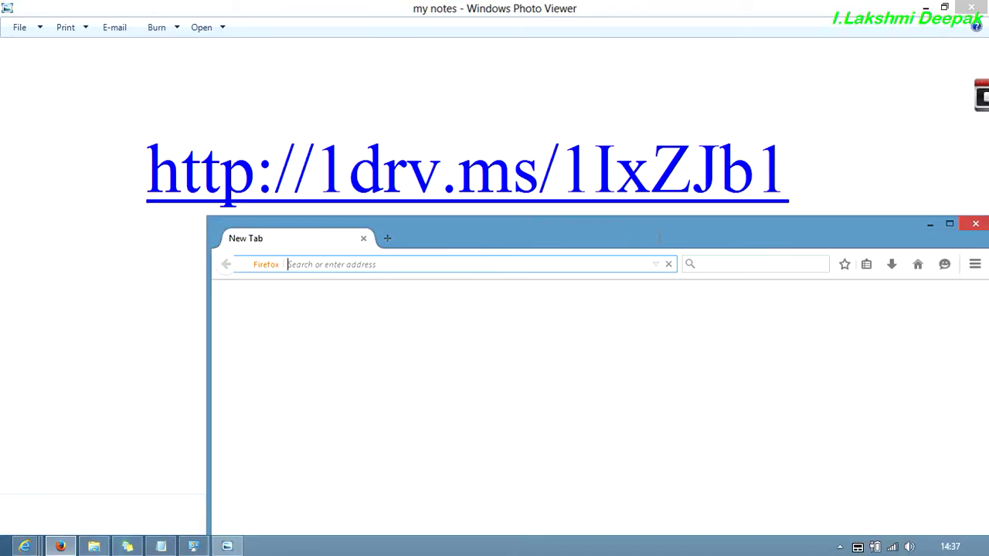
left_click(440, 266)
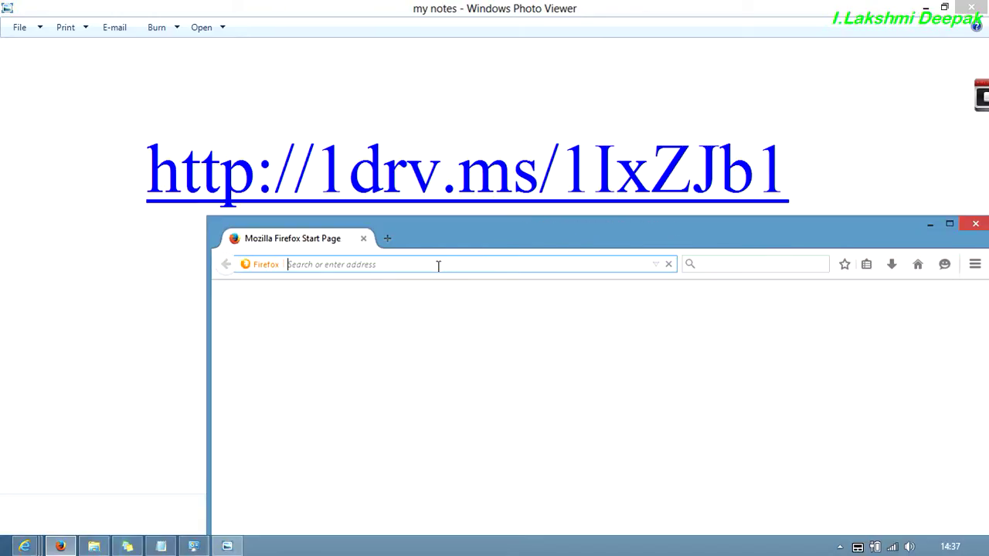
type("htth")
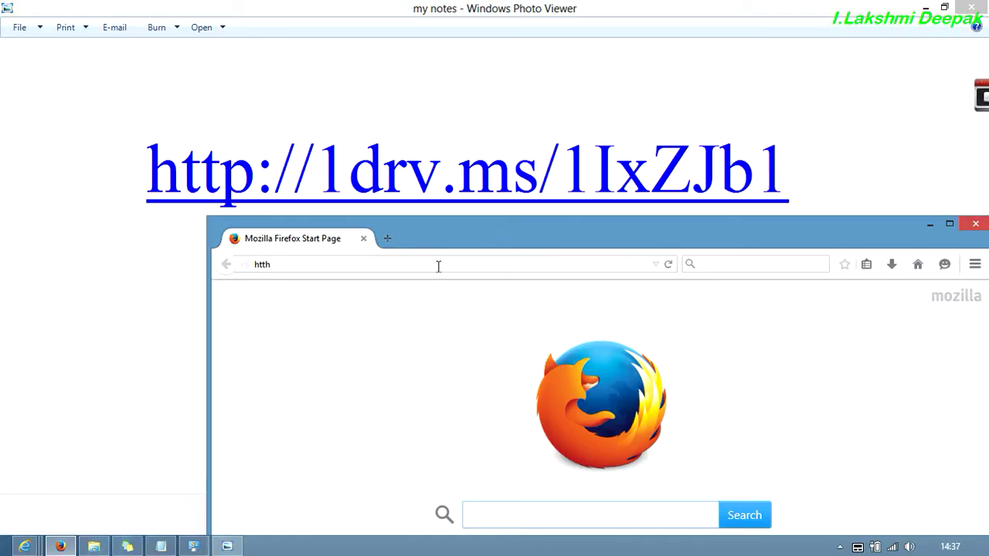
left_click(438, 266)
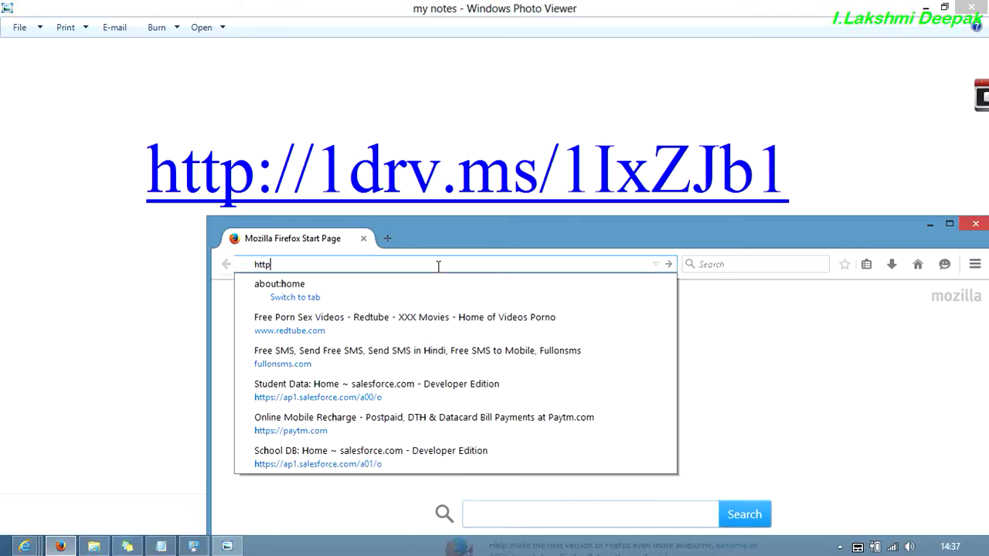
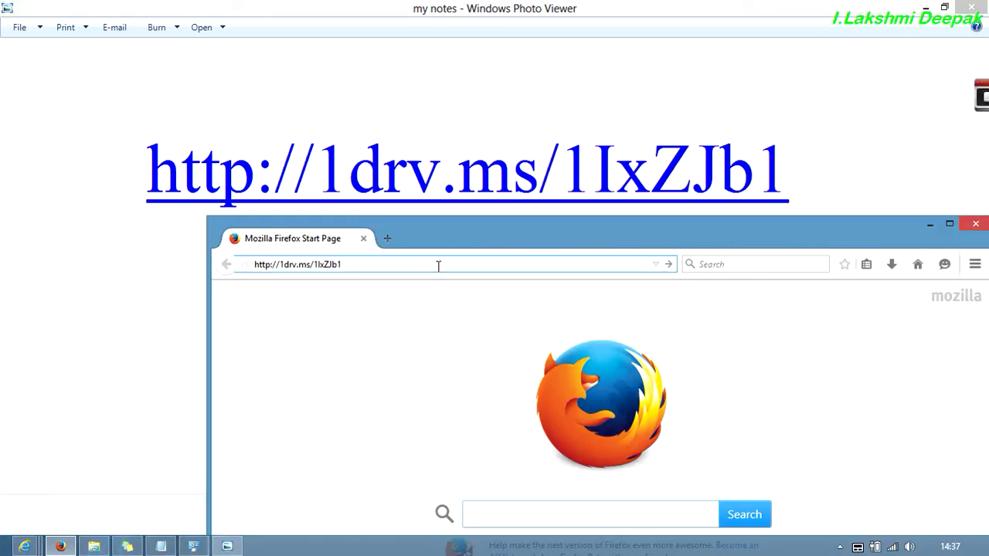
key("Return")
- Close Photo Viewer, close the email templates and account tabs, and return to OneNote in Firefox
left_click(971, 7)
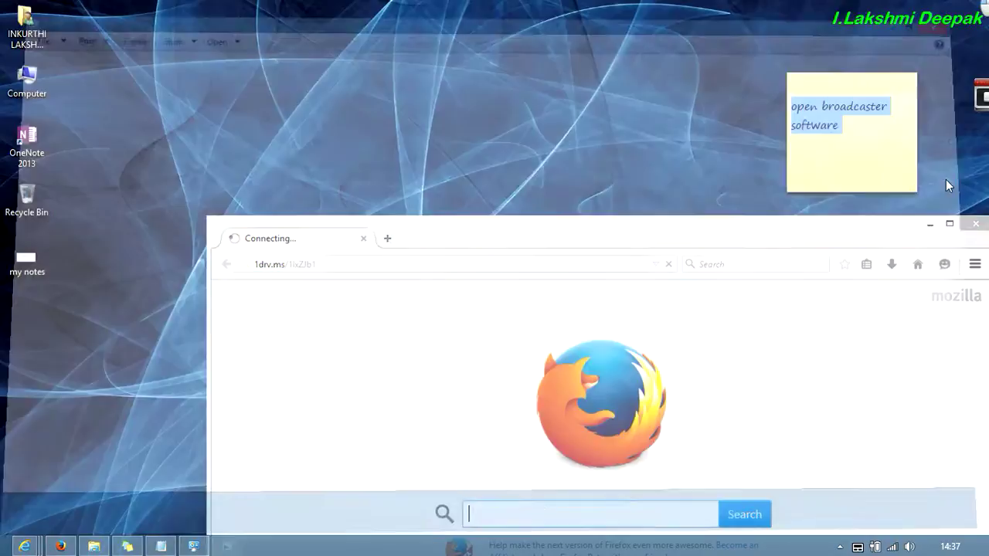
left_click(944, 225)
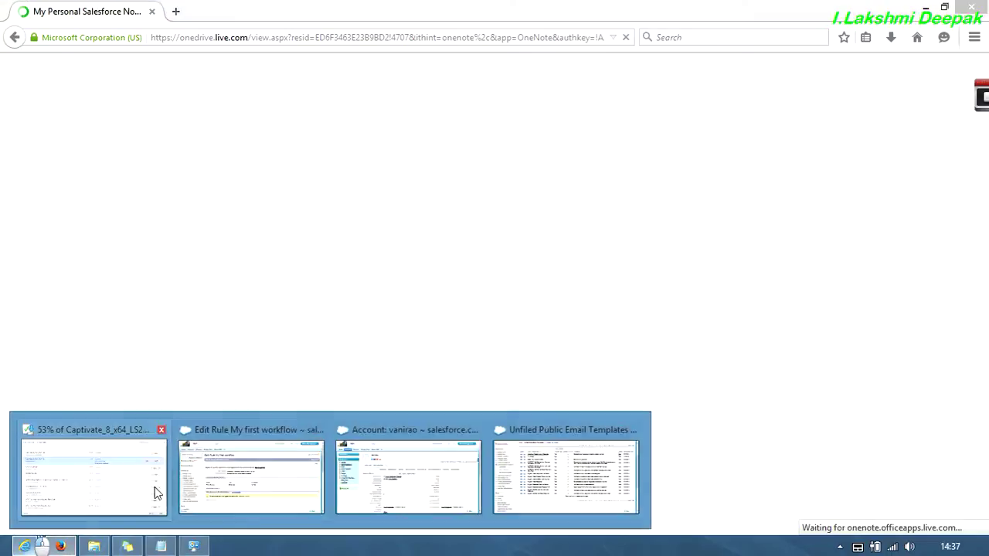
left_click(216, 492)
left_click(645, 31)
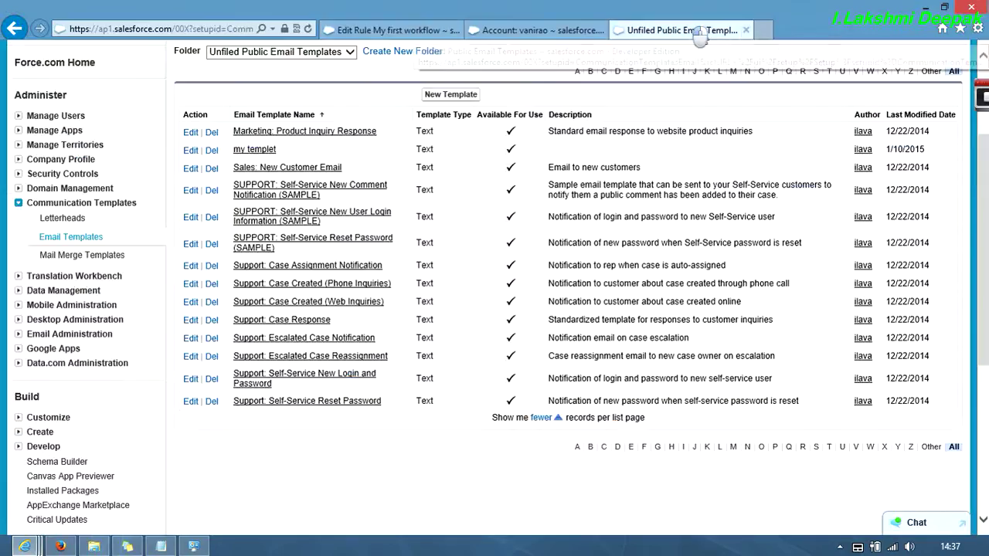
left_click(746, 31)
left_click(745, 31)
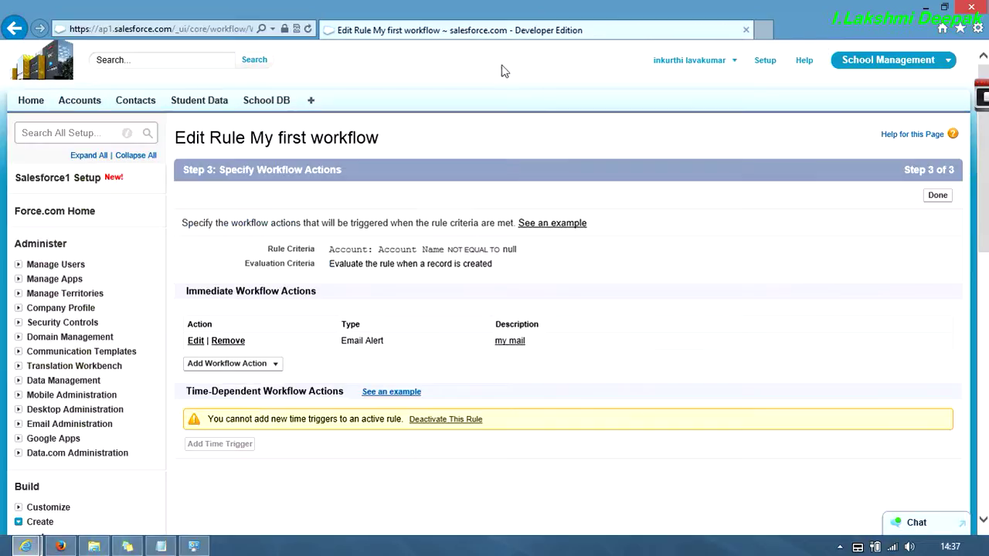
key("alt+Tab")
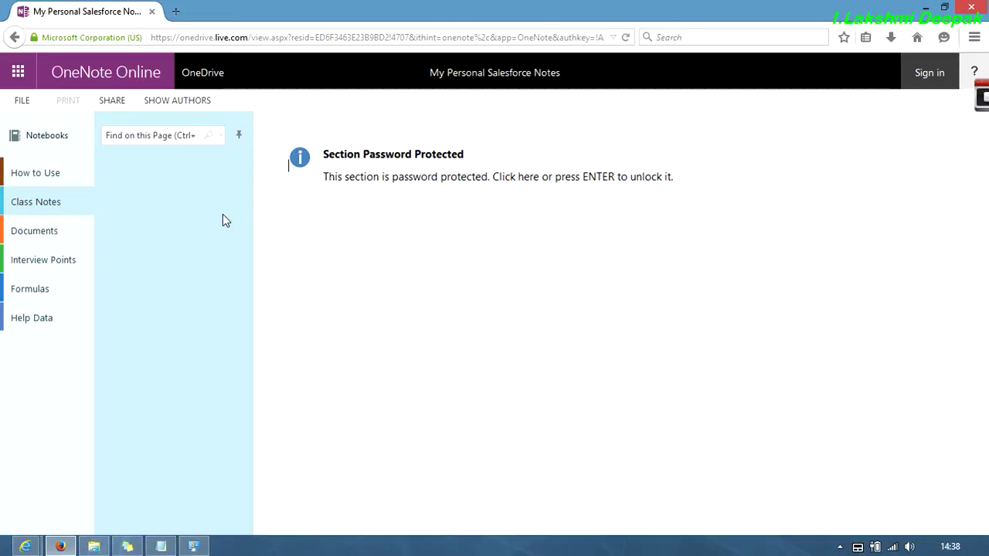
- Unlock the password-protected Help Data section by entering its password
left_click(37, 318)
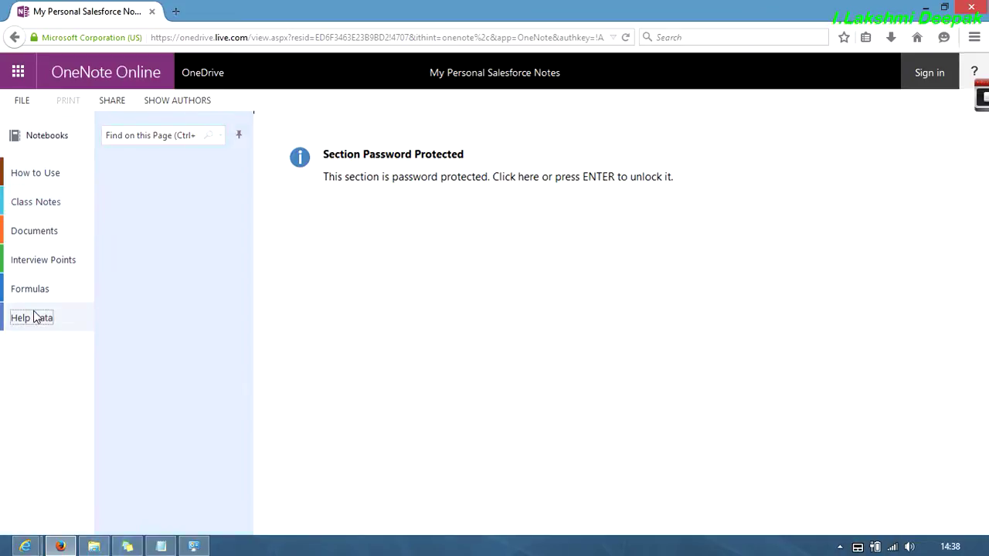
left_click(426, 209)
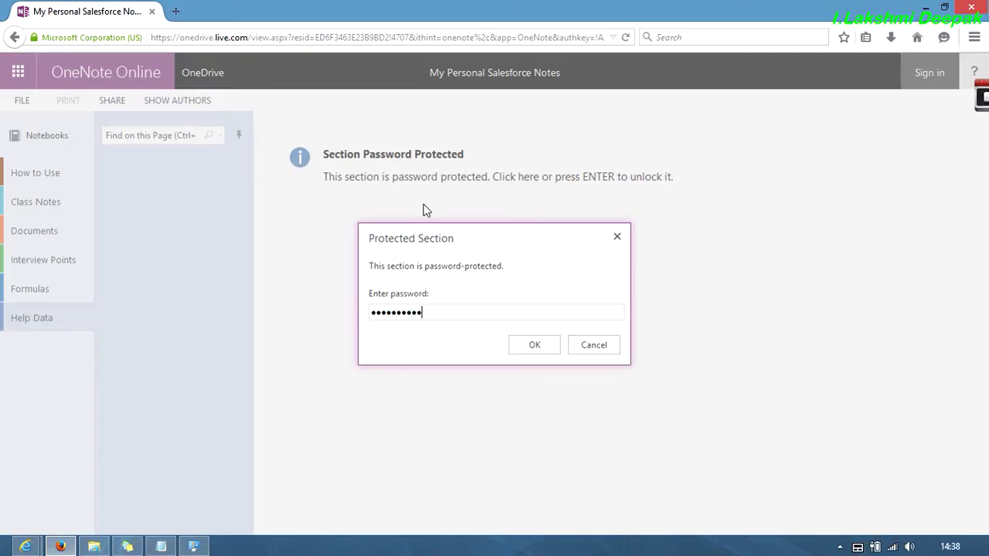
left_click(543, 346)
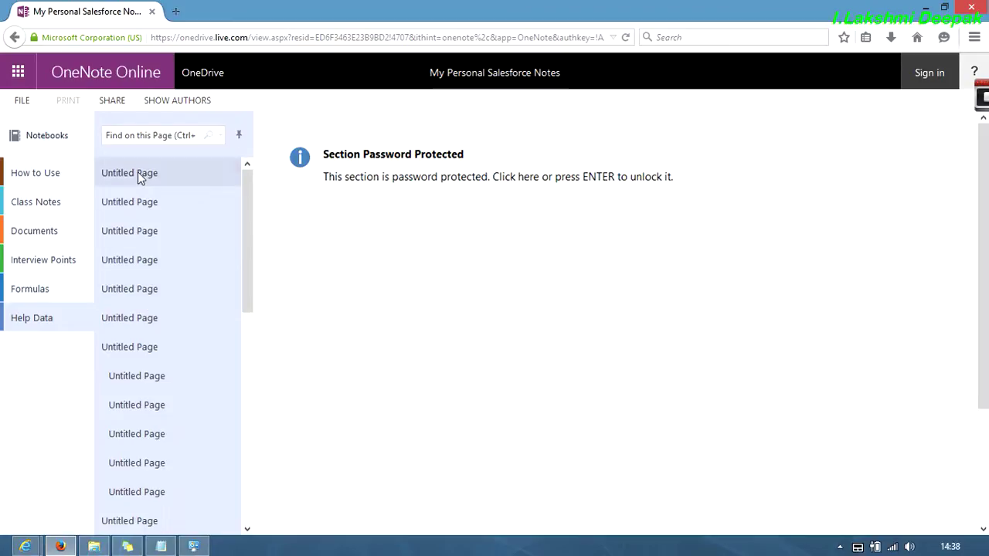
- Unlock the Class Notes section by entering its password
left_click(50, 207)
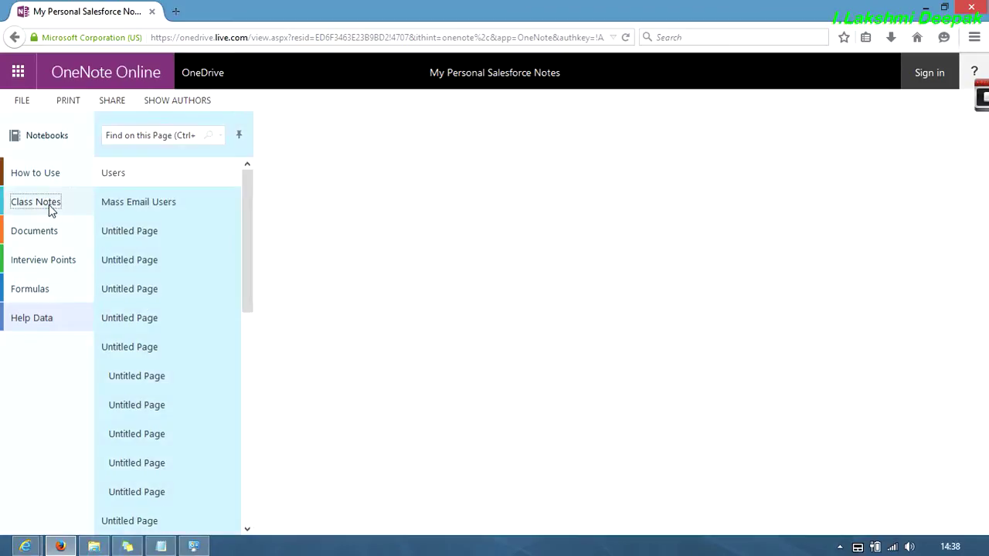
left_click(399, 228)
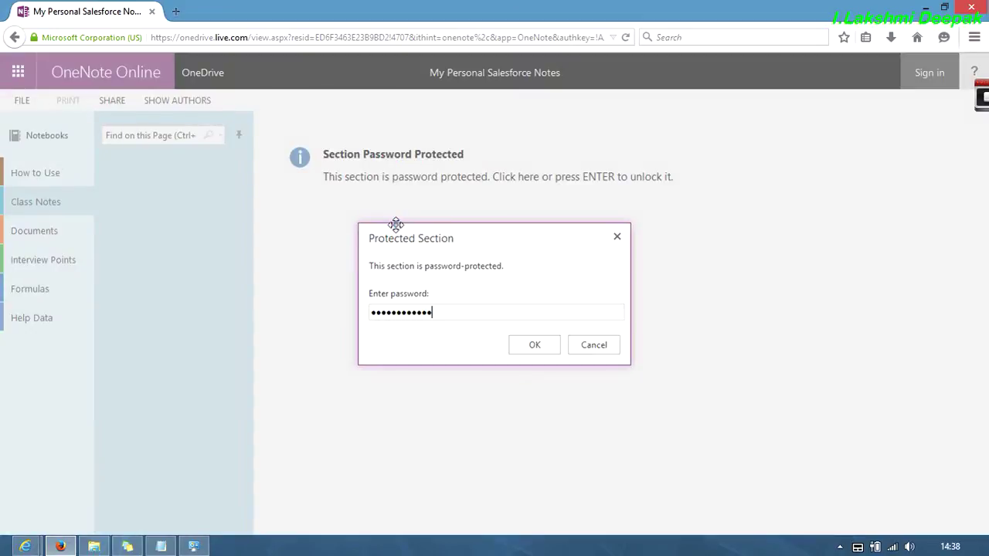
left_click(544, 345)
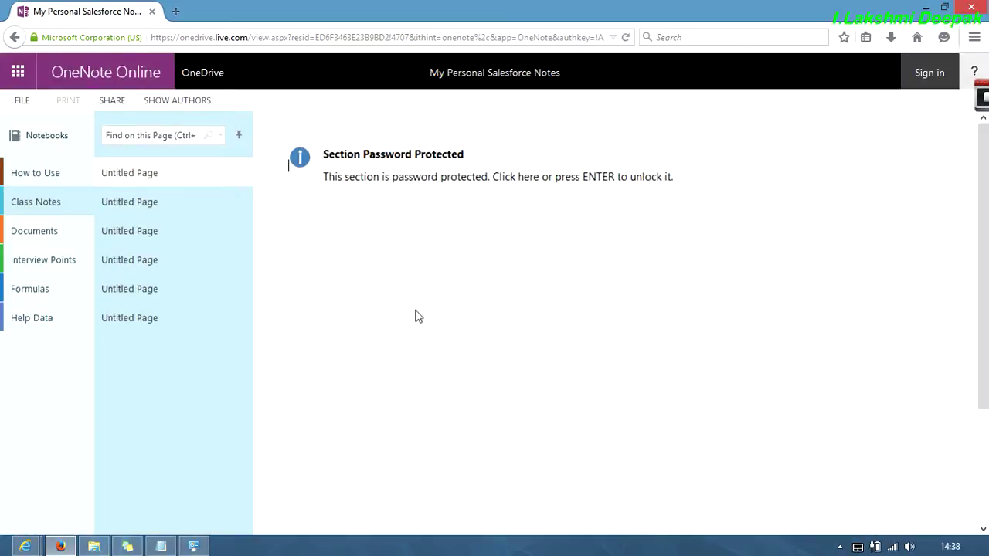
- From Basic Concepts In Salesforce.com, follow the Workflow & Approvals link to the Workflow Rules page
left_click(148, 184)
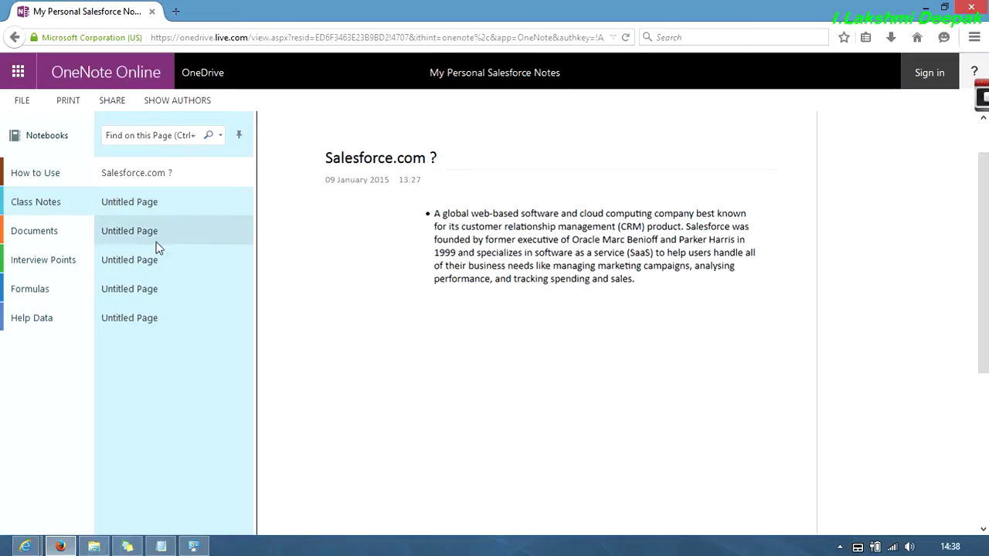
left_click(152, 204)
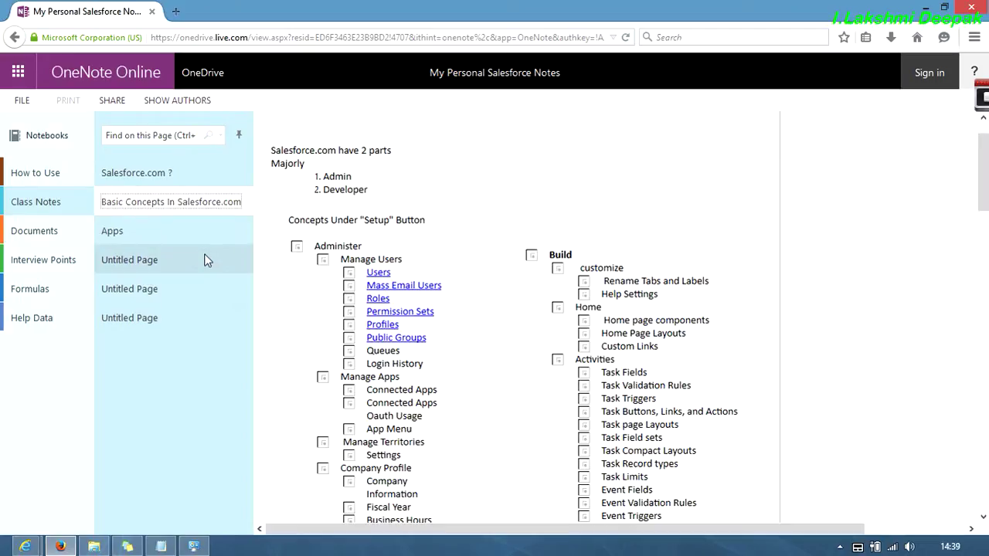
scroll(677, 292, "down", 5)
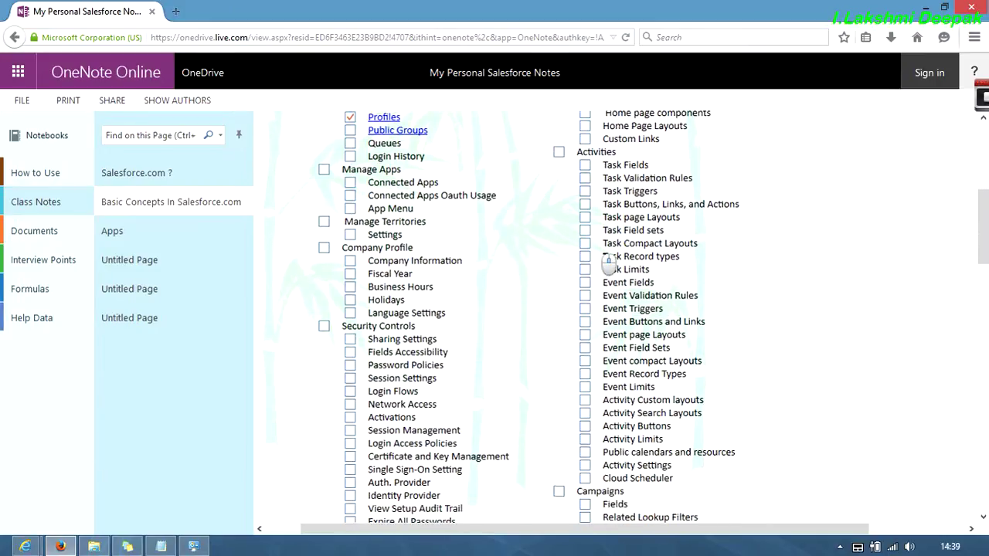
scroll(608, 263, "up", 4)
scroll(608, 263, "down", 12)
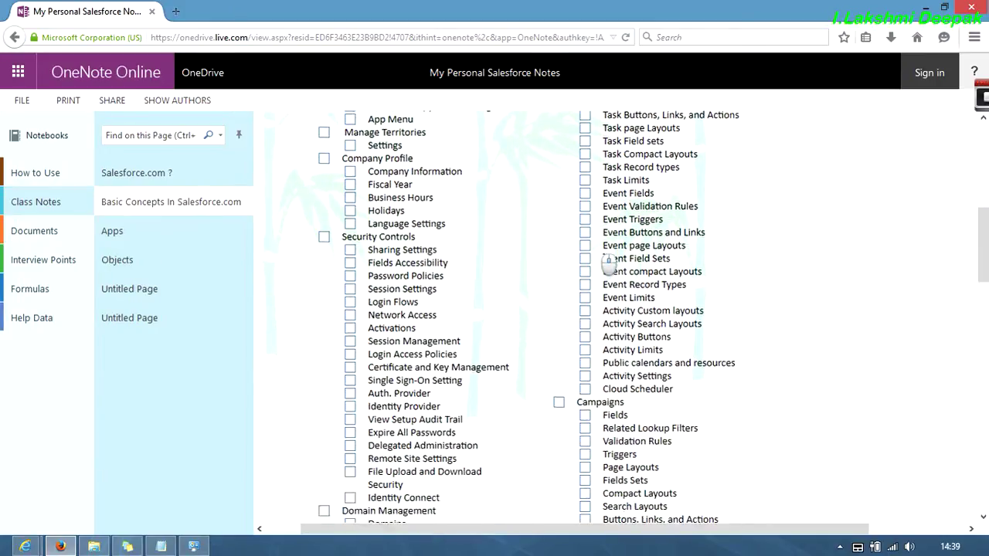
scroll(608, 263, "down", 13)
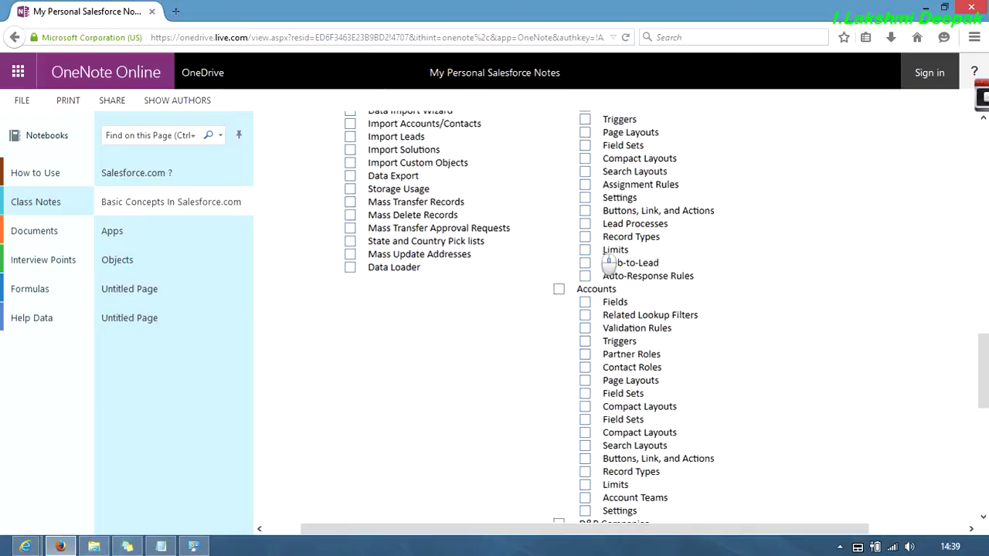
scroll(606, 262, "down", 3)
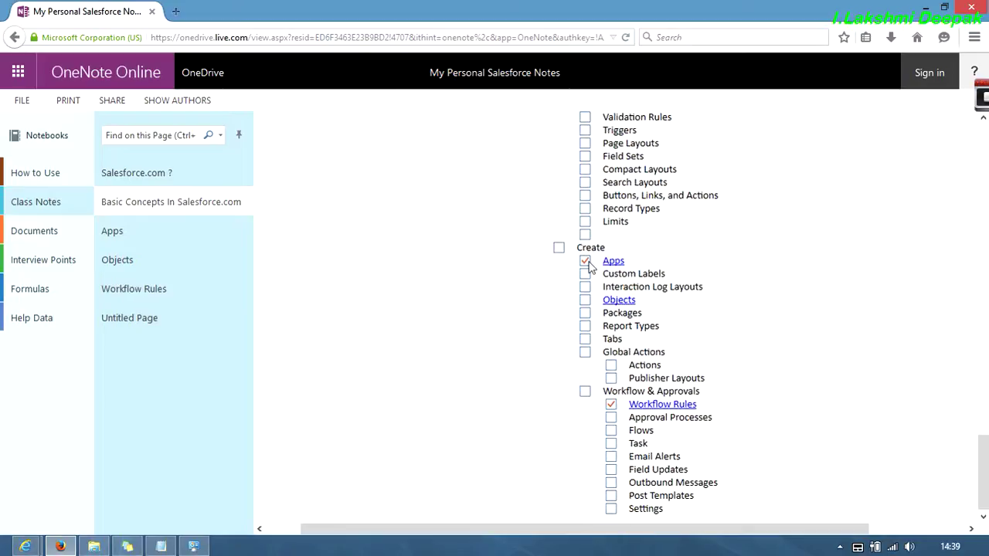
left_click(659, 404)
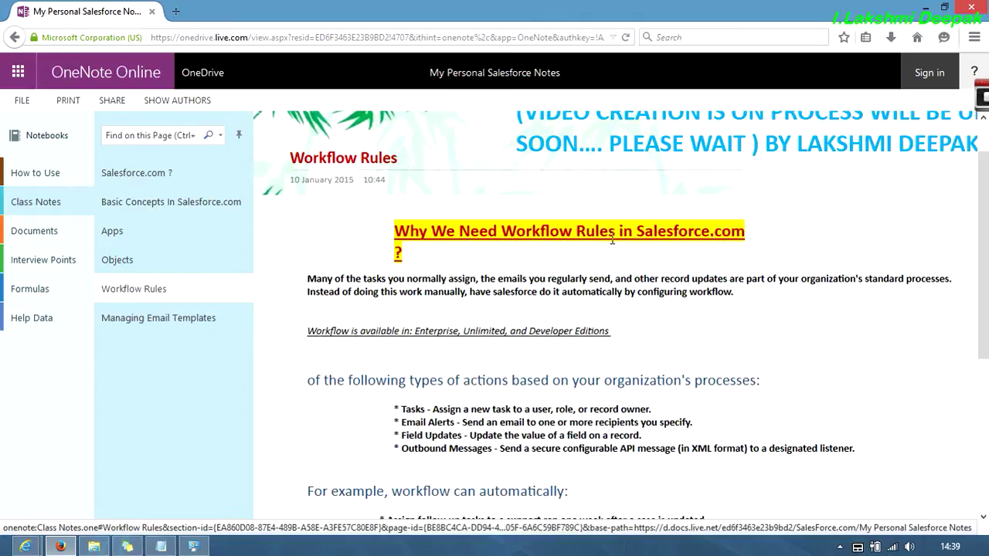
scroll(612, 241, "down", 5)
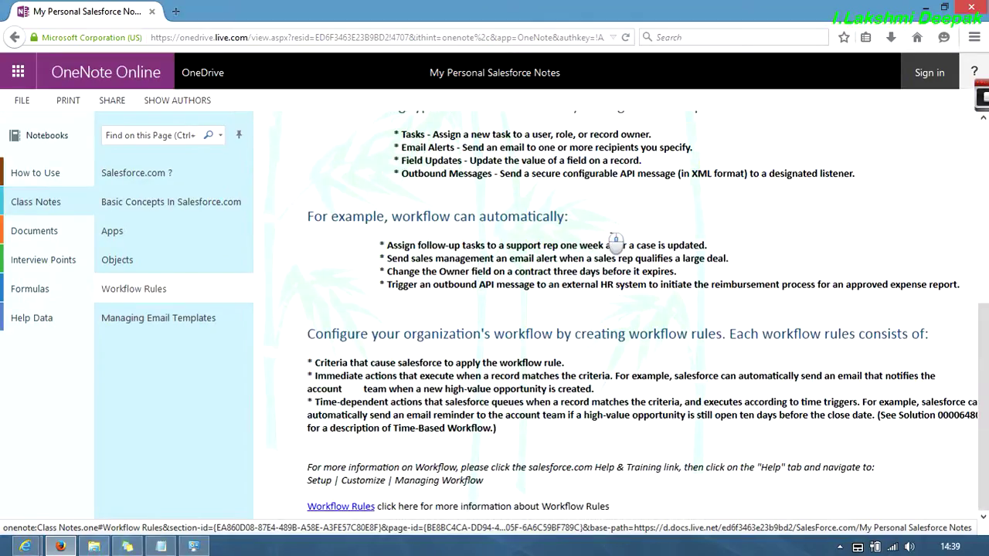
- With the pane collapsed, follow Workflow Rules → Creating Workflow Rules → Selecting the Object, then go back
left_click(239, 136)
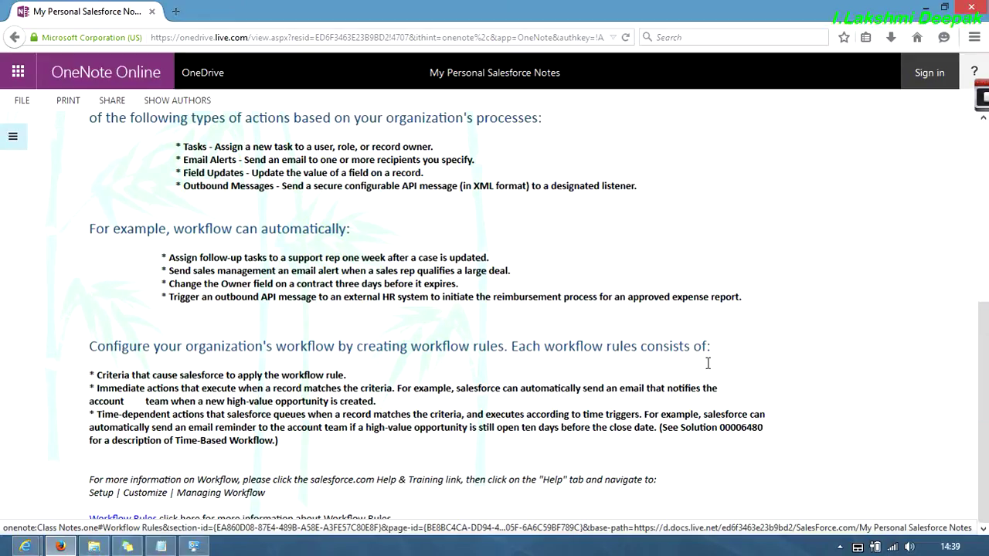
left_click(129, 524)
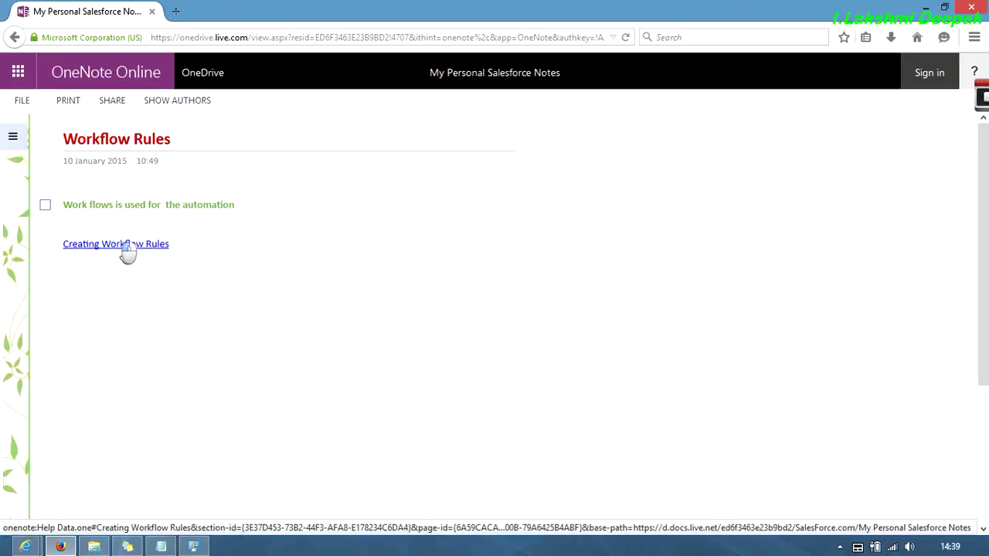
left_click(125, 255)
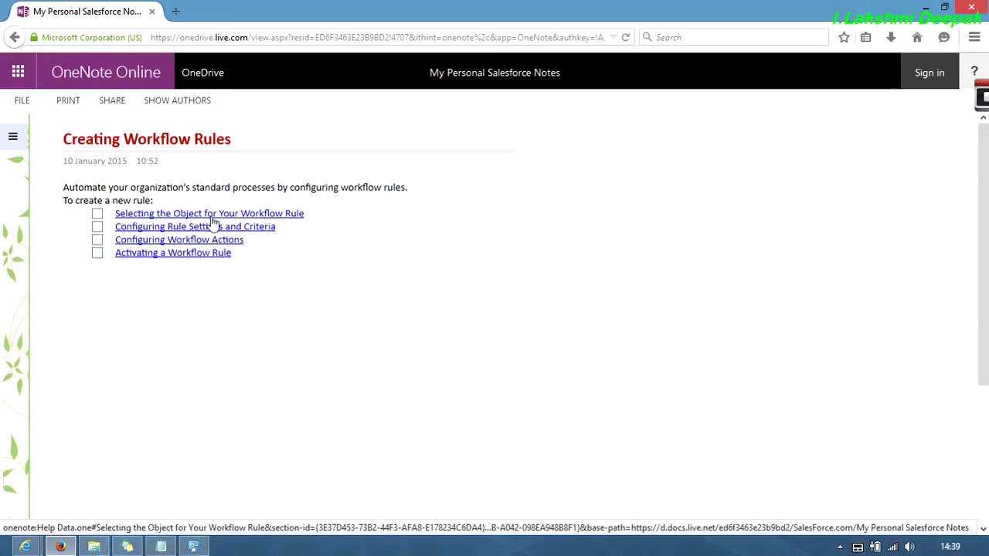
left_click(211, 217)
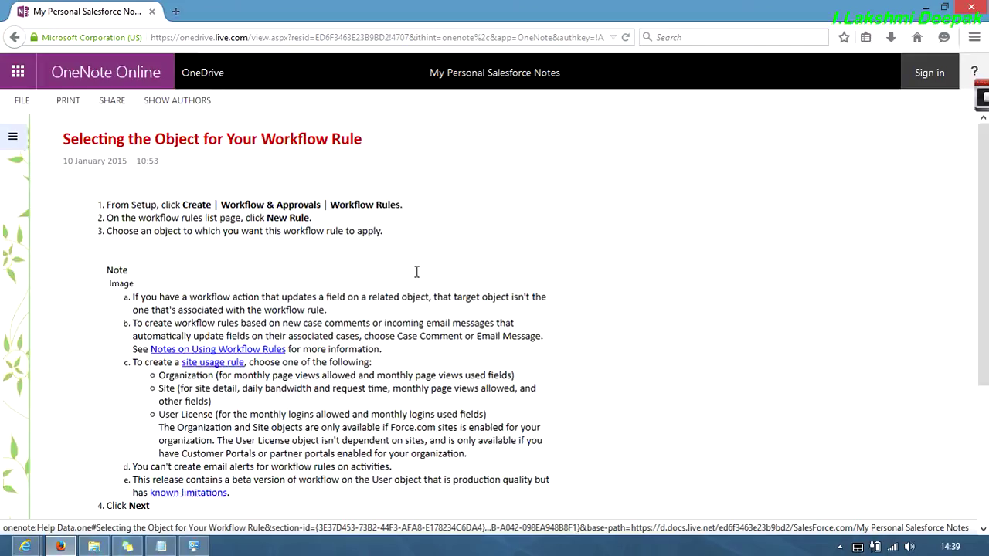
scroll(417, 272, "down", 3)
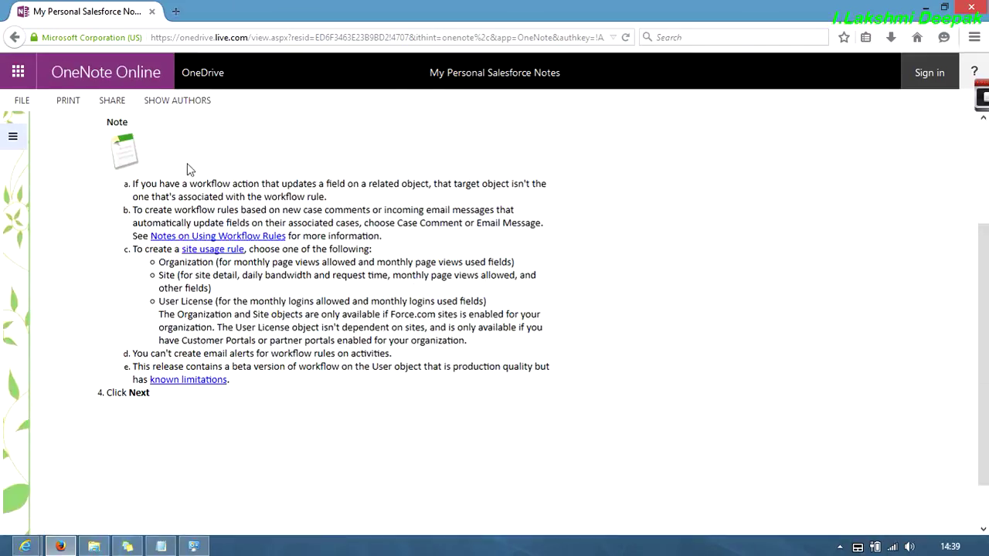
left_click(18, 43)
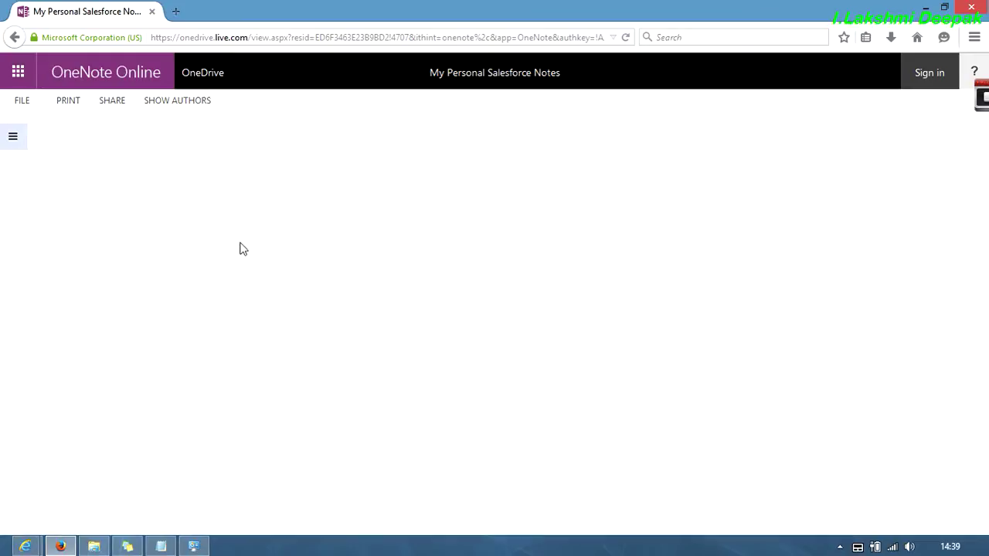
- Close the OneNote browser window and open the screen recorder's menu to stop recording
left_click(34, 38)
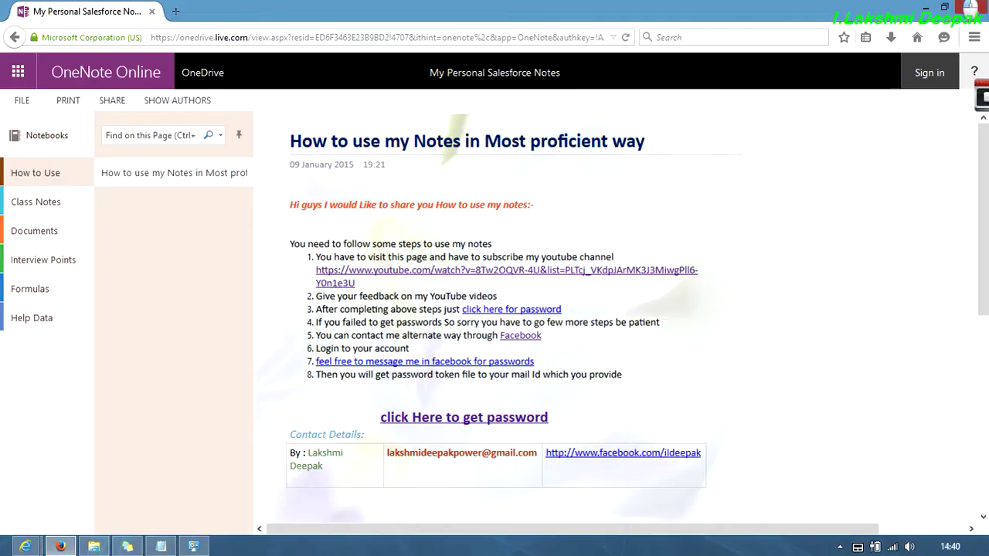
left_click(970, 7)
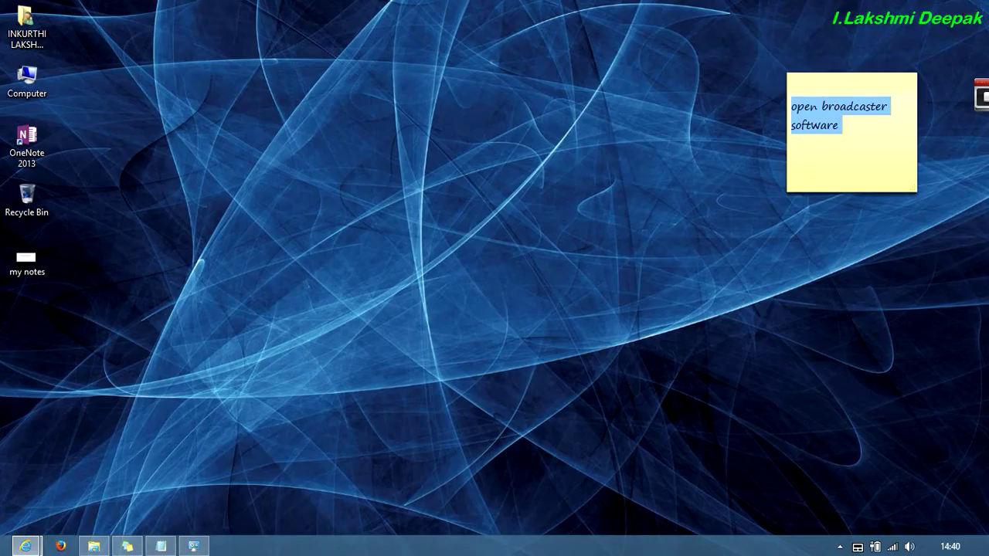
right_click(981, 97)
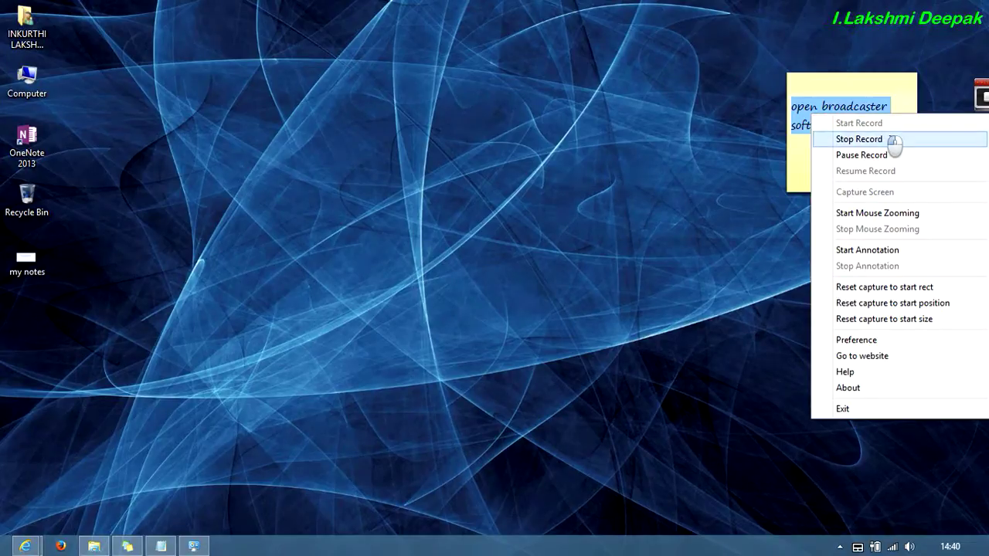